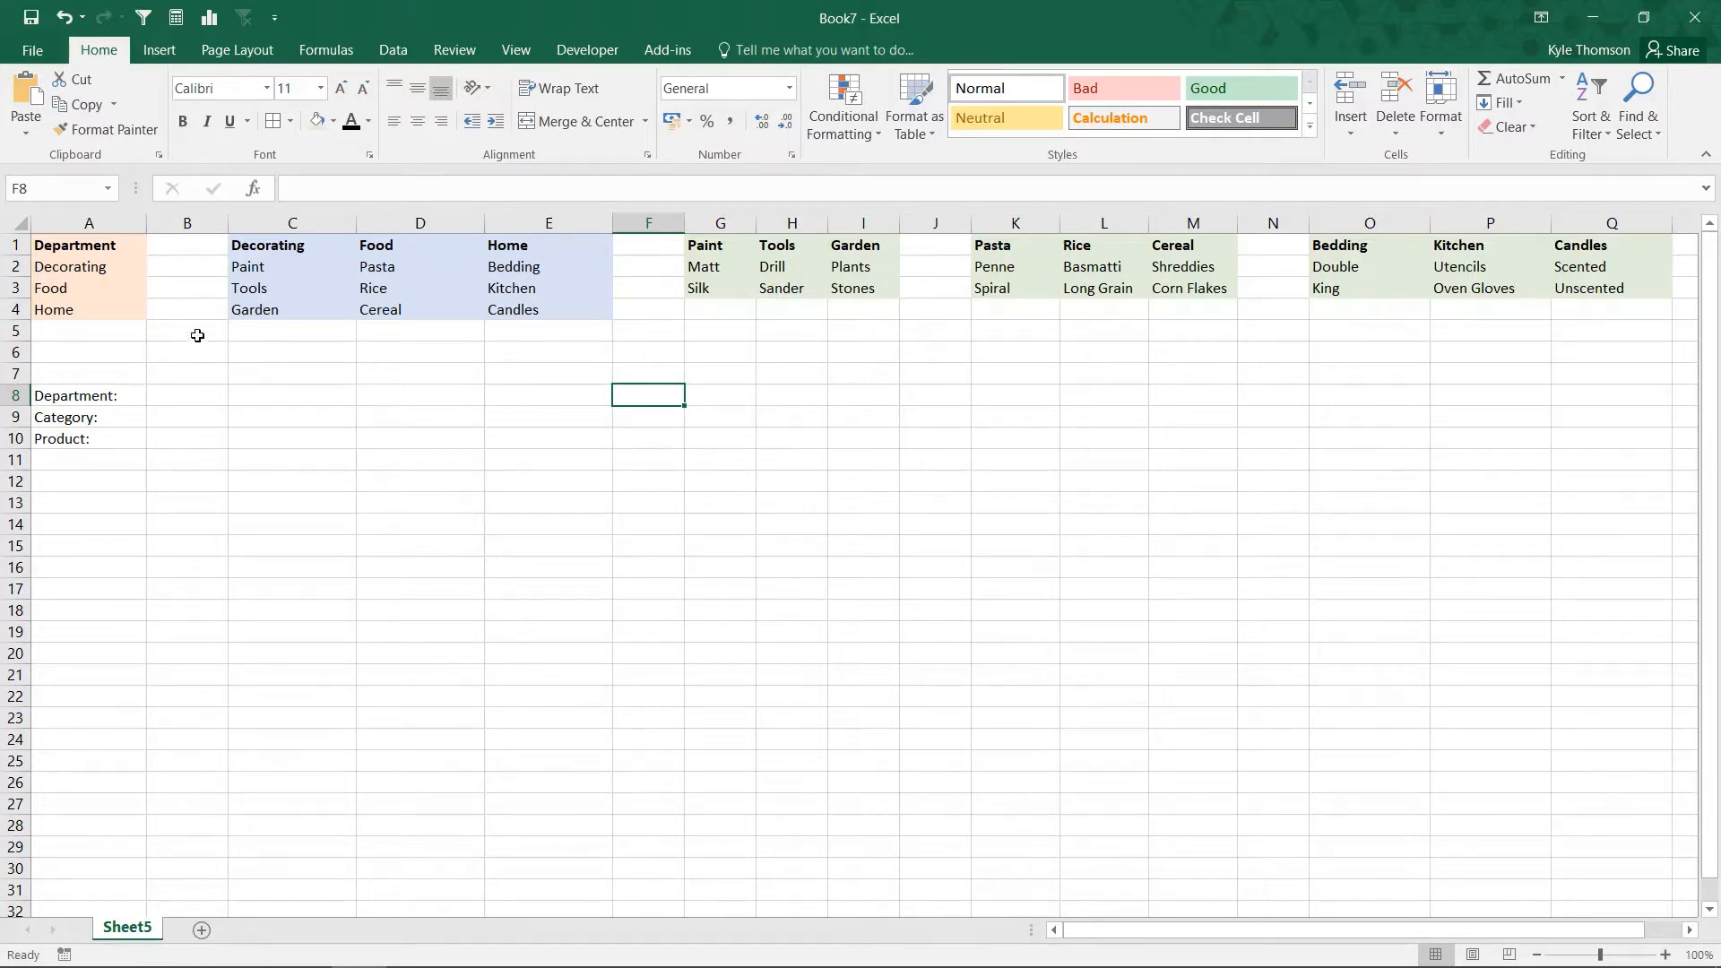
# Step: Examine the department list in column A alongside the category lists and the product lists
pyautogui.click(72, 285)
pyautogui.click(428, 290)
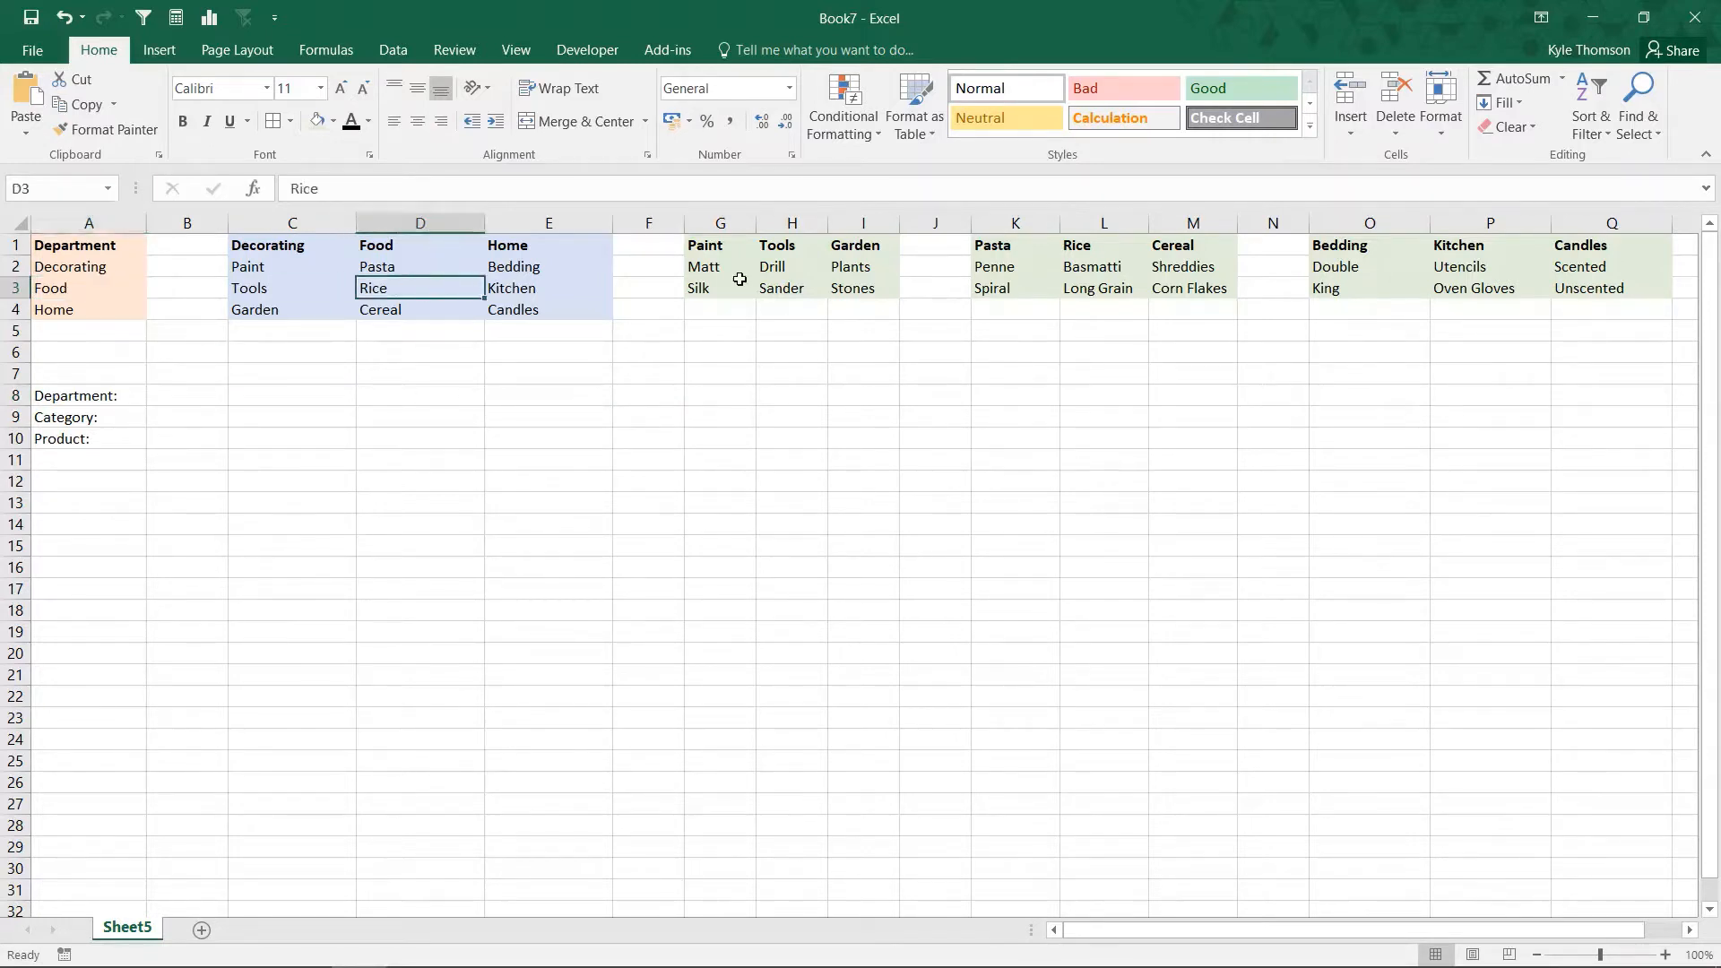
pyautogui.moveTo(708, 247); pyautogui.dragTo(1658, 292)
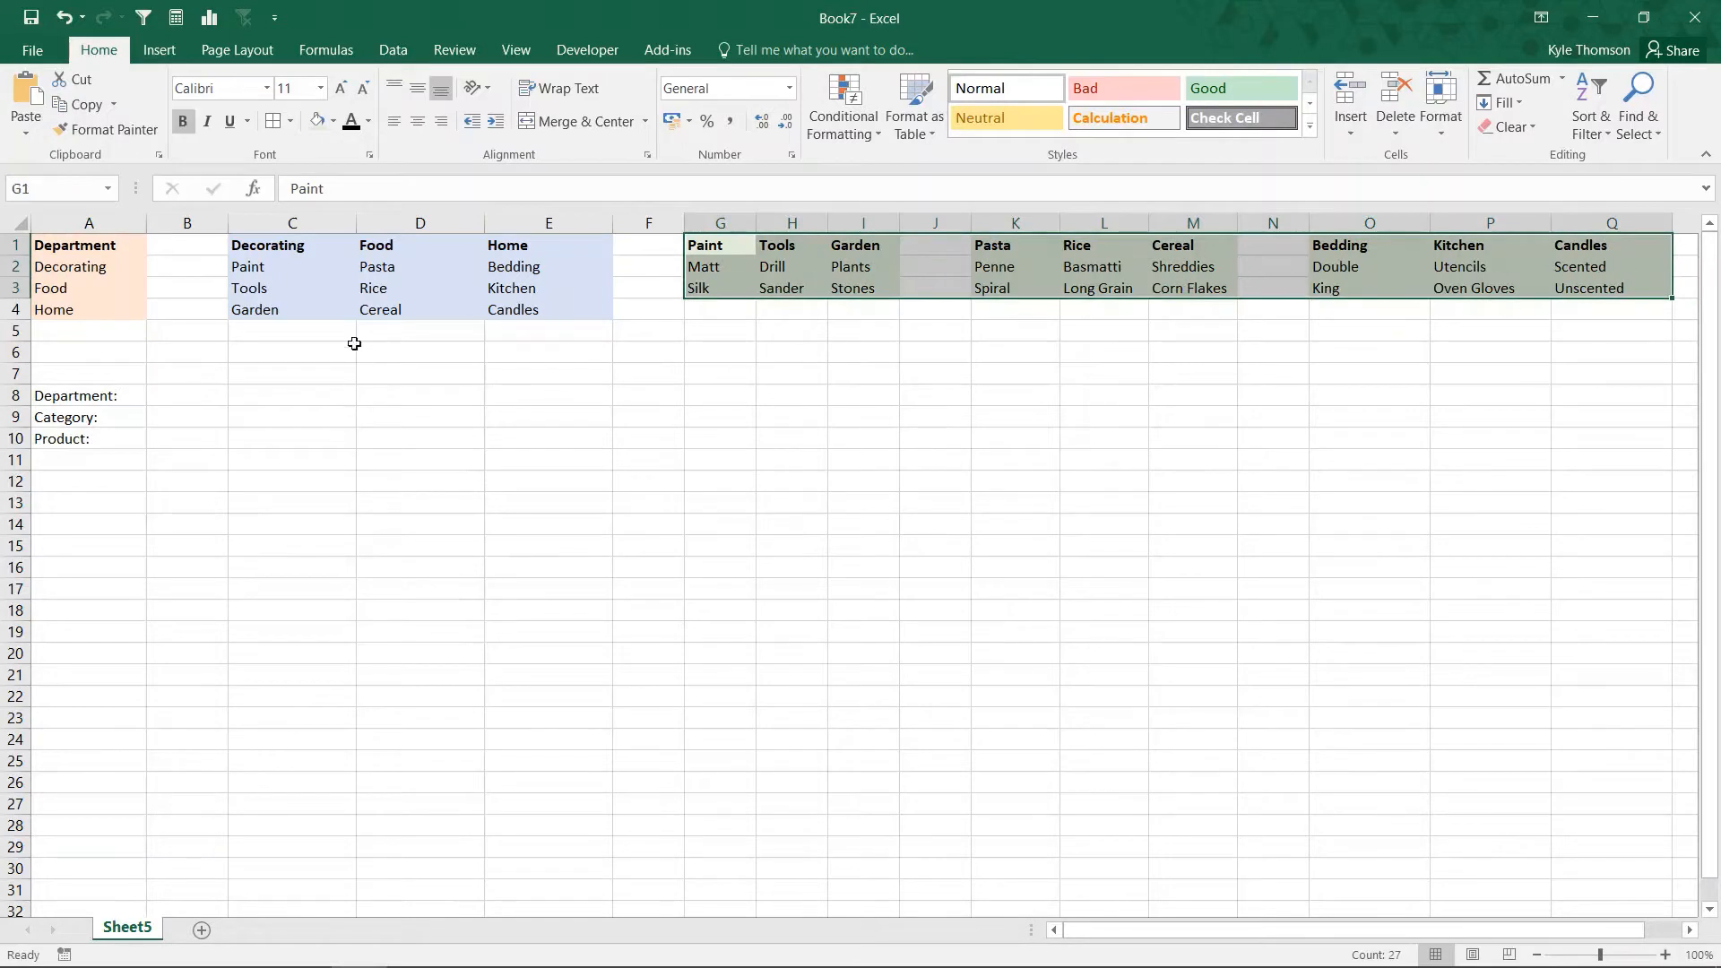
pyautogui.click(90, 266)
pyautogui.click(90, 246)
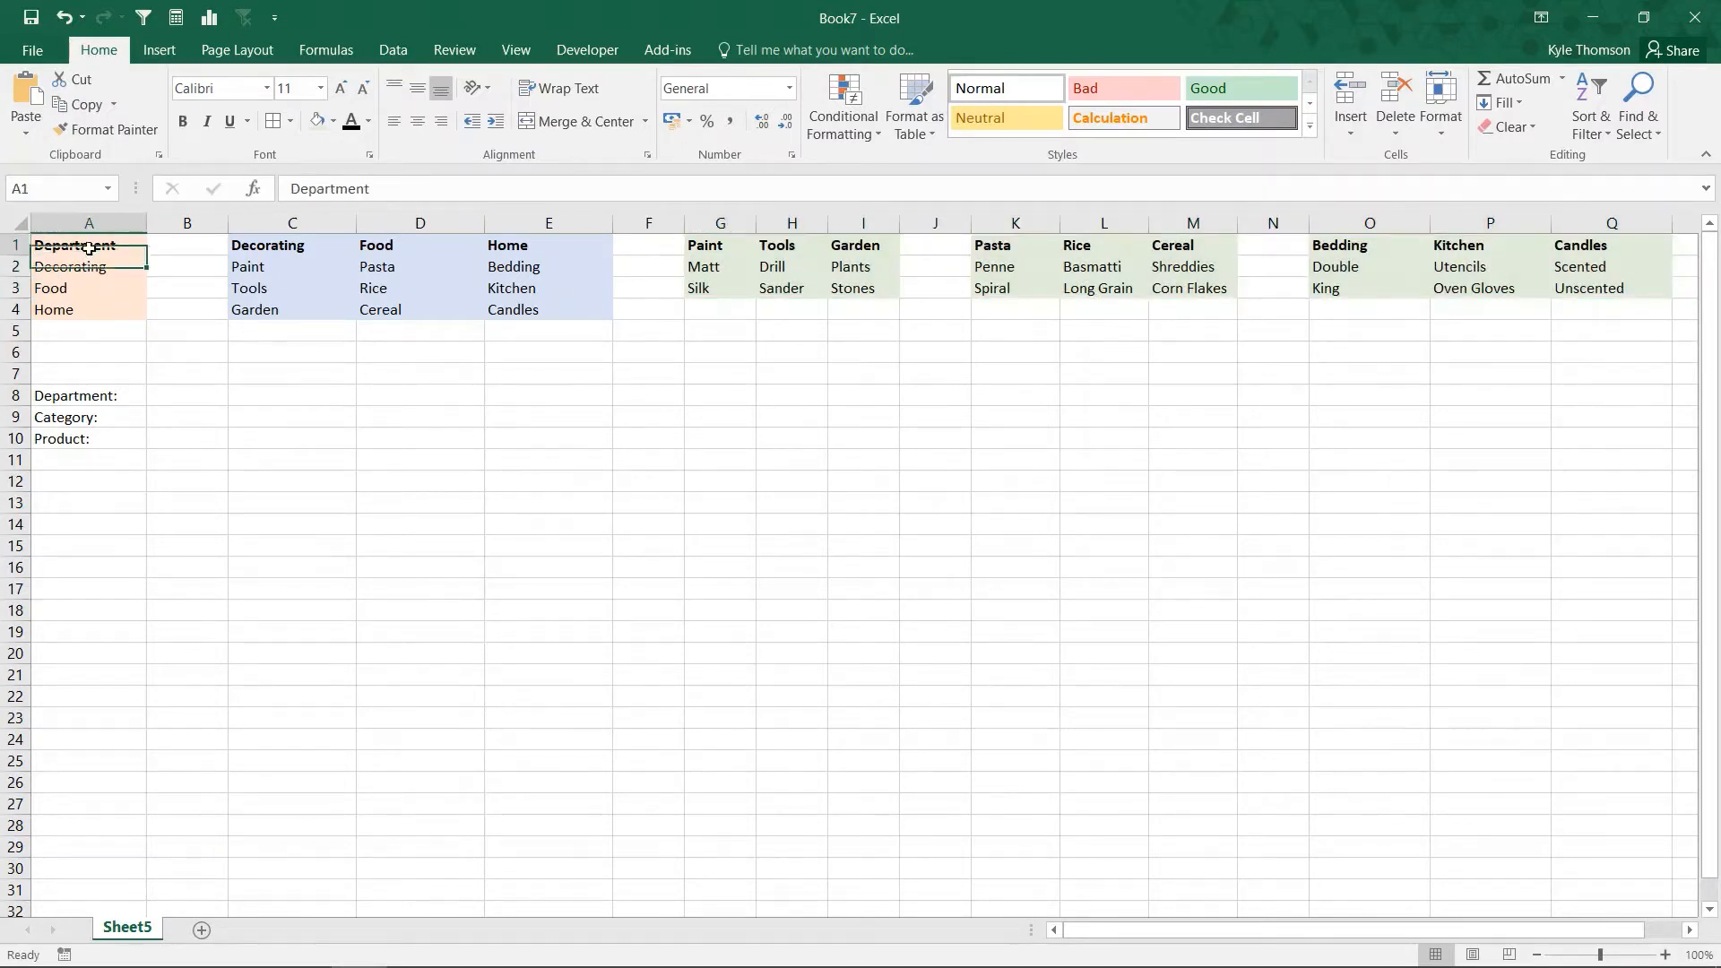
pyautogui.moveTo(92, 262); pyautogui.dragTo(98, 304)
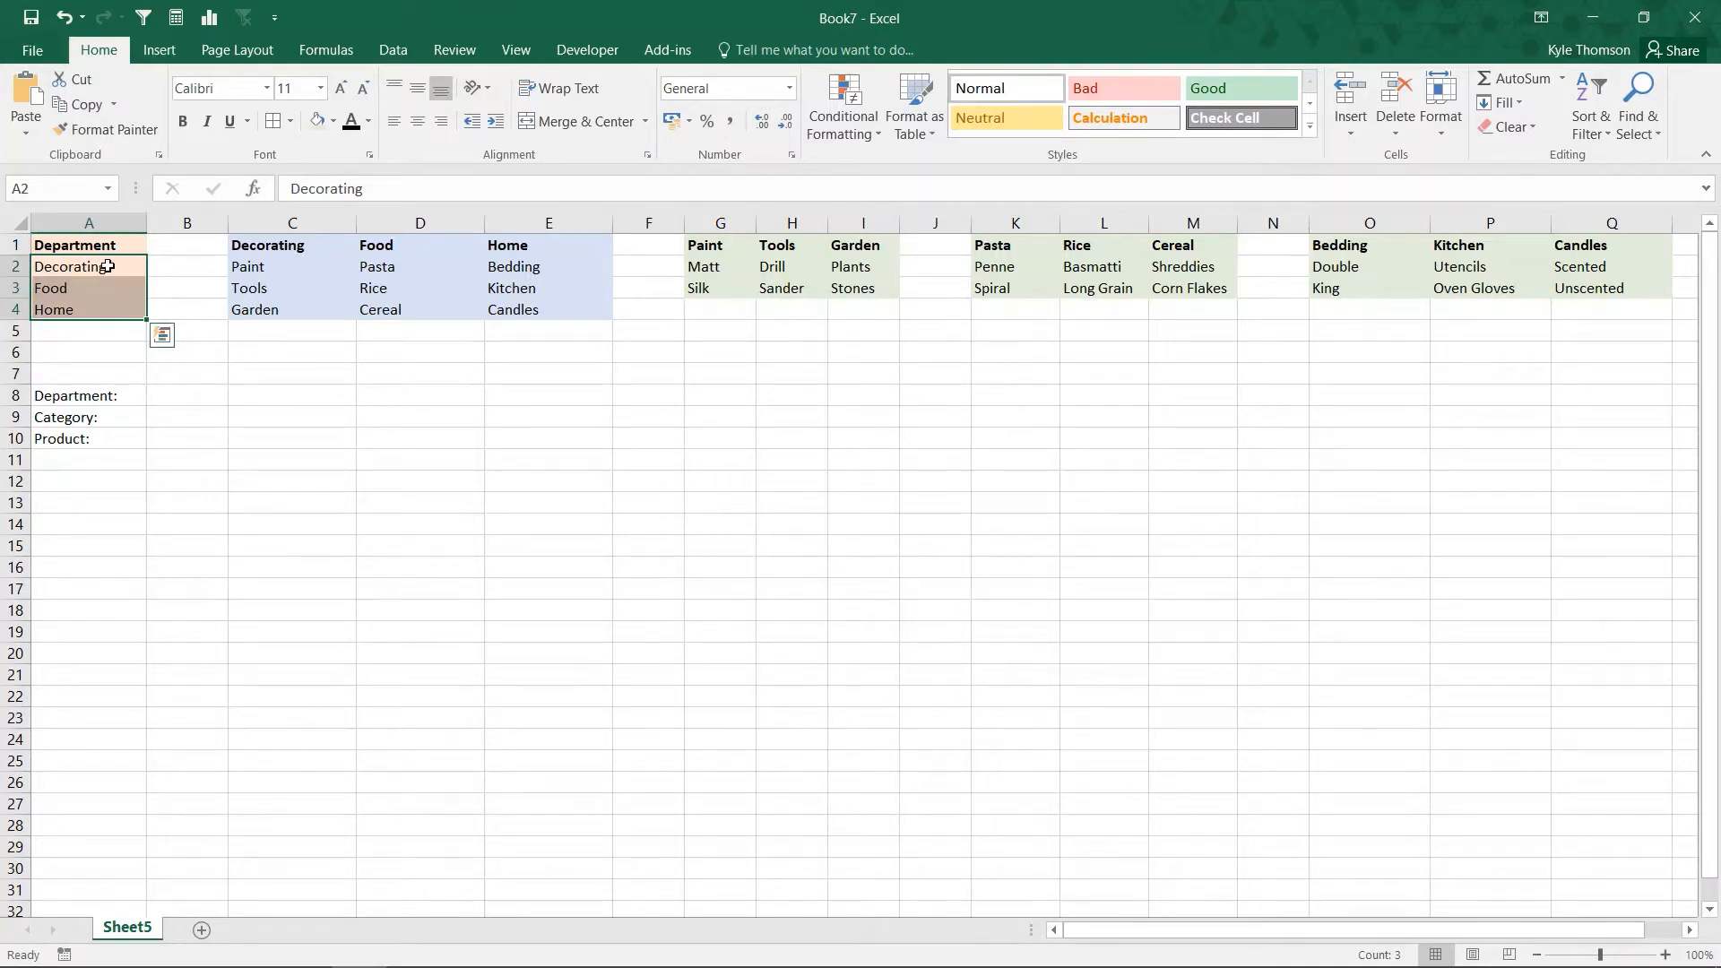
pyautogui.click(106, 266)
pyautogui.click(99, 296)
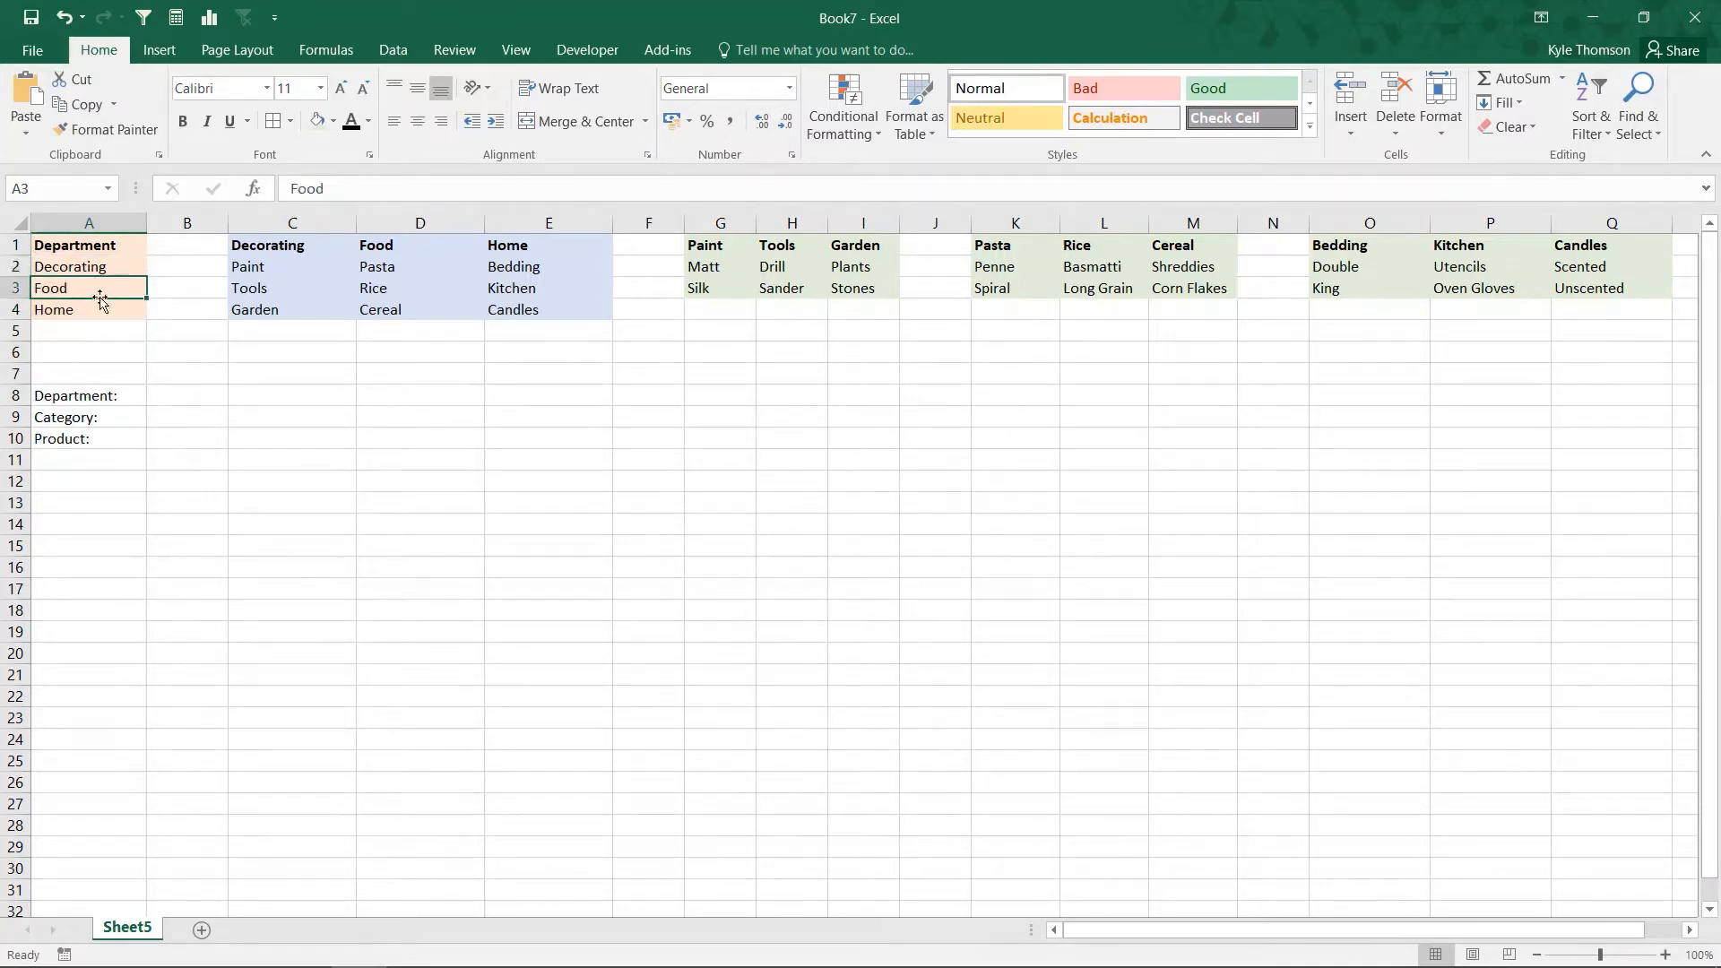
pyautogui.click(99, 311)
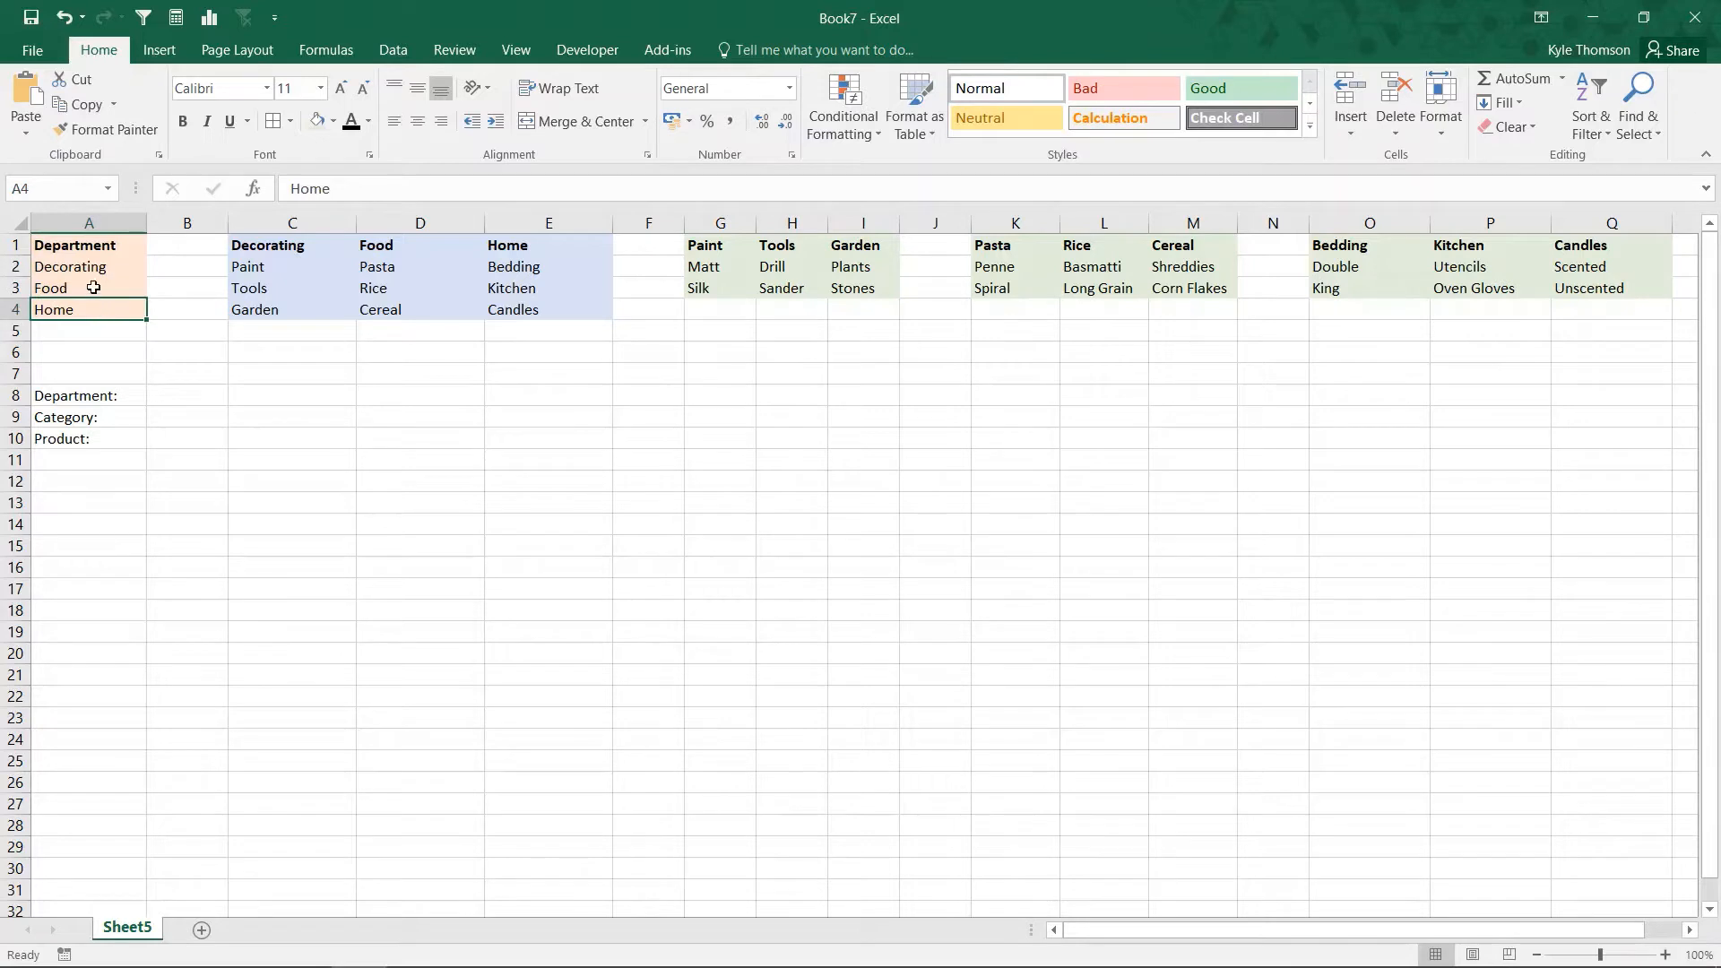
pyautogui.click(101, 267)
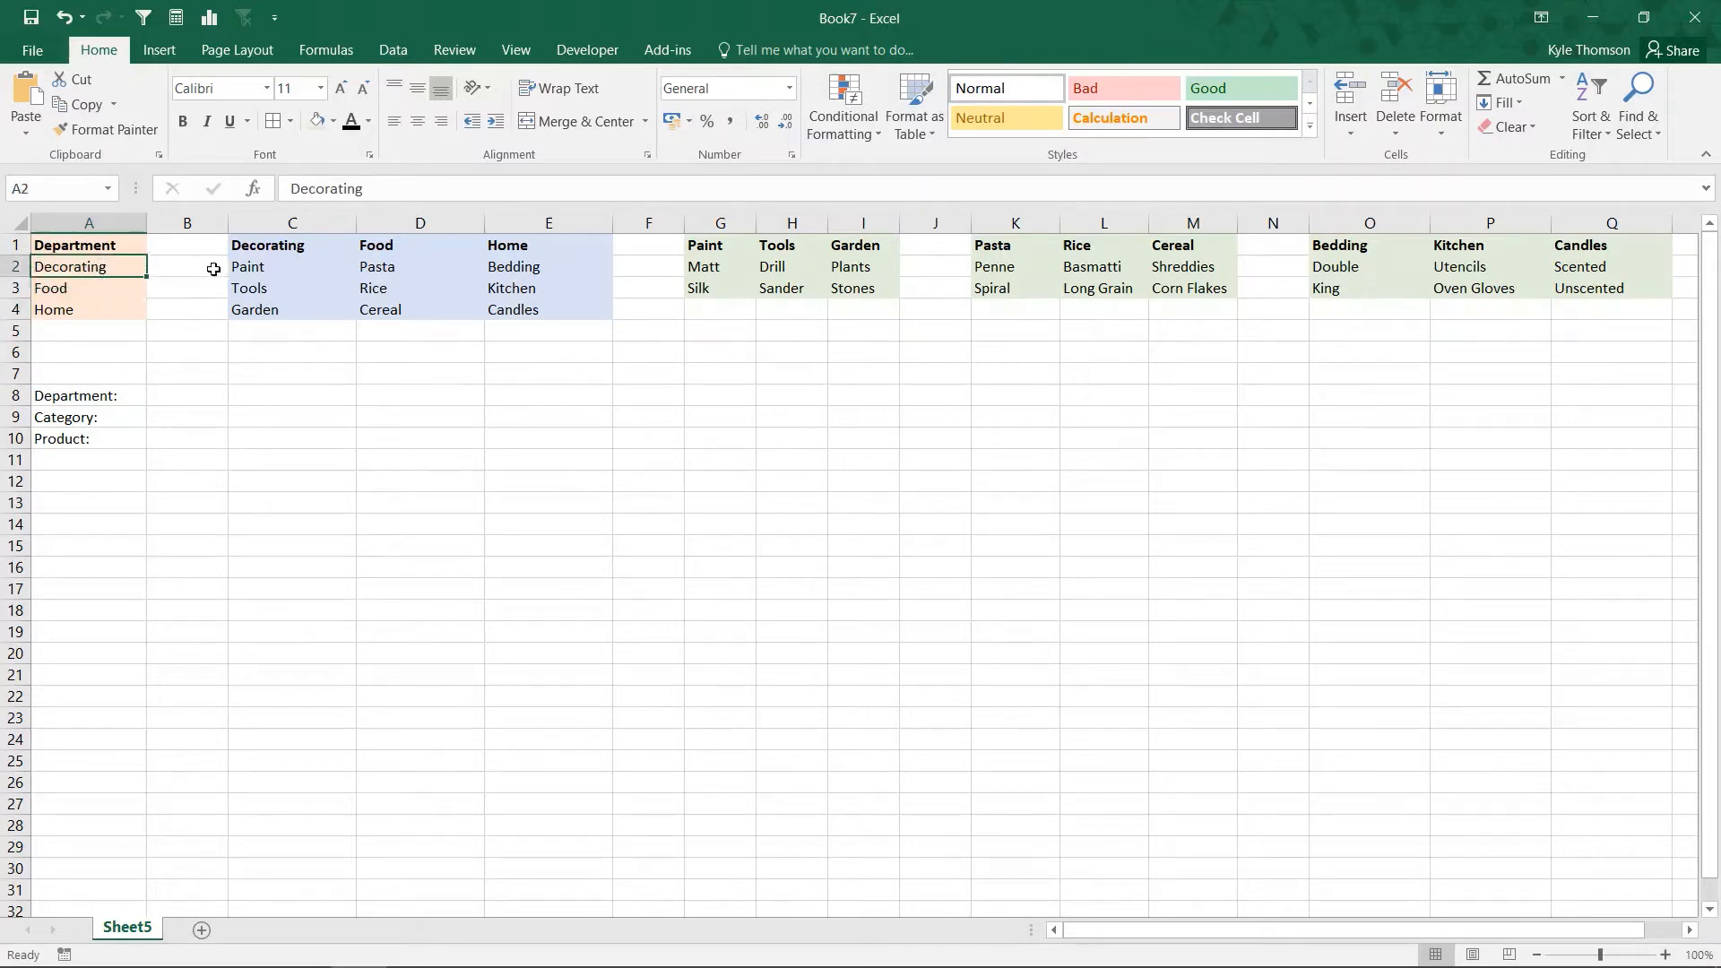
# Step: Examine the Decorating category list and the matching Paint, Tools and Garden product lists
pyautogui.click(265, 254)
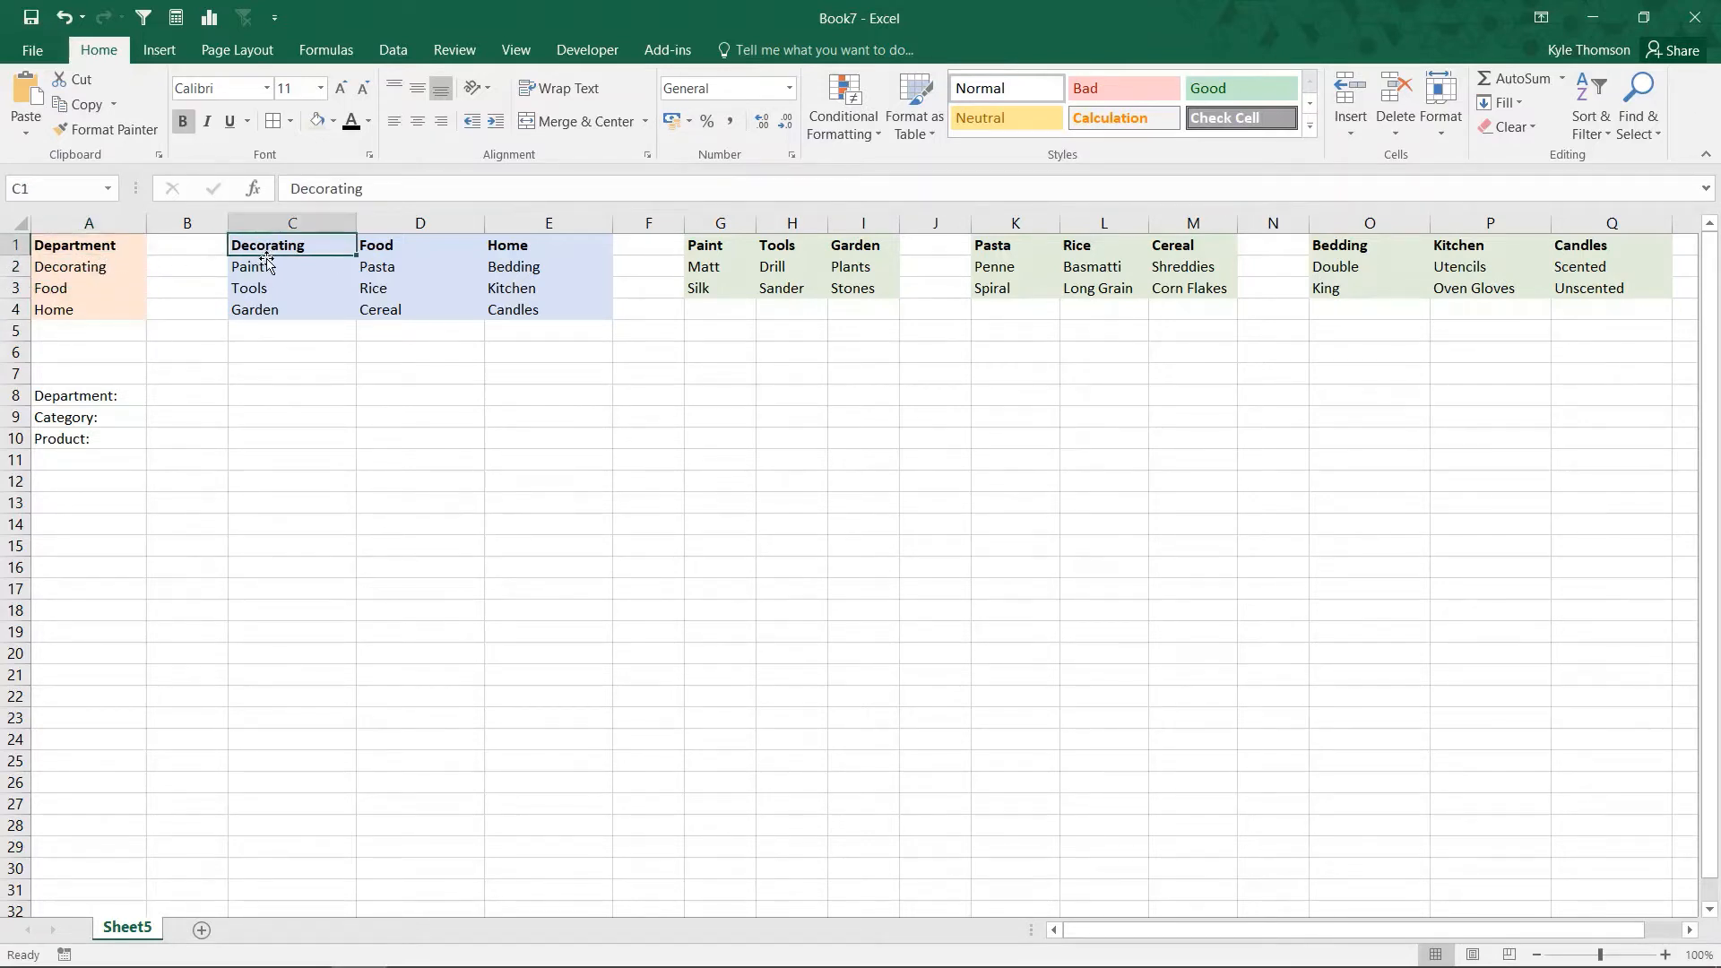
pyautogui.moveTo(270, 248); pyautogui.dragTo(277, 305)
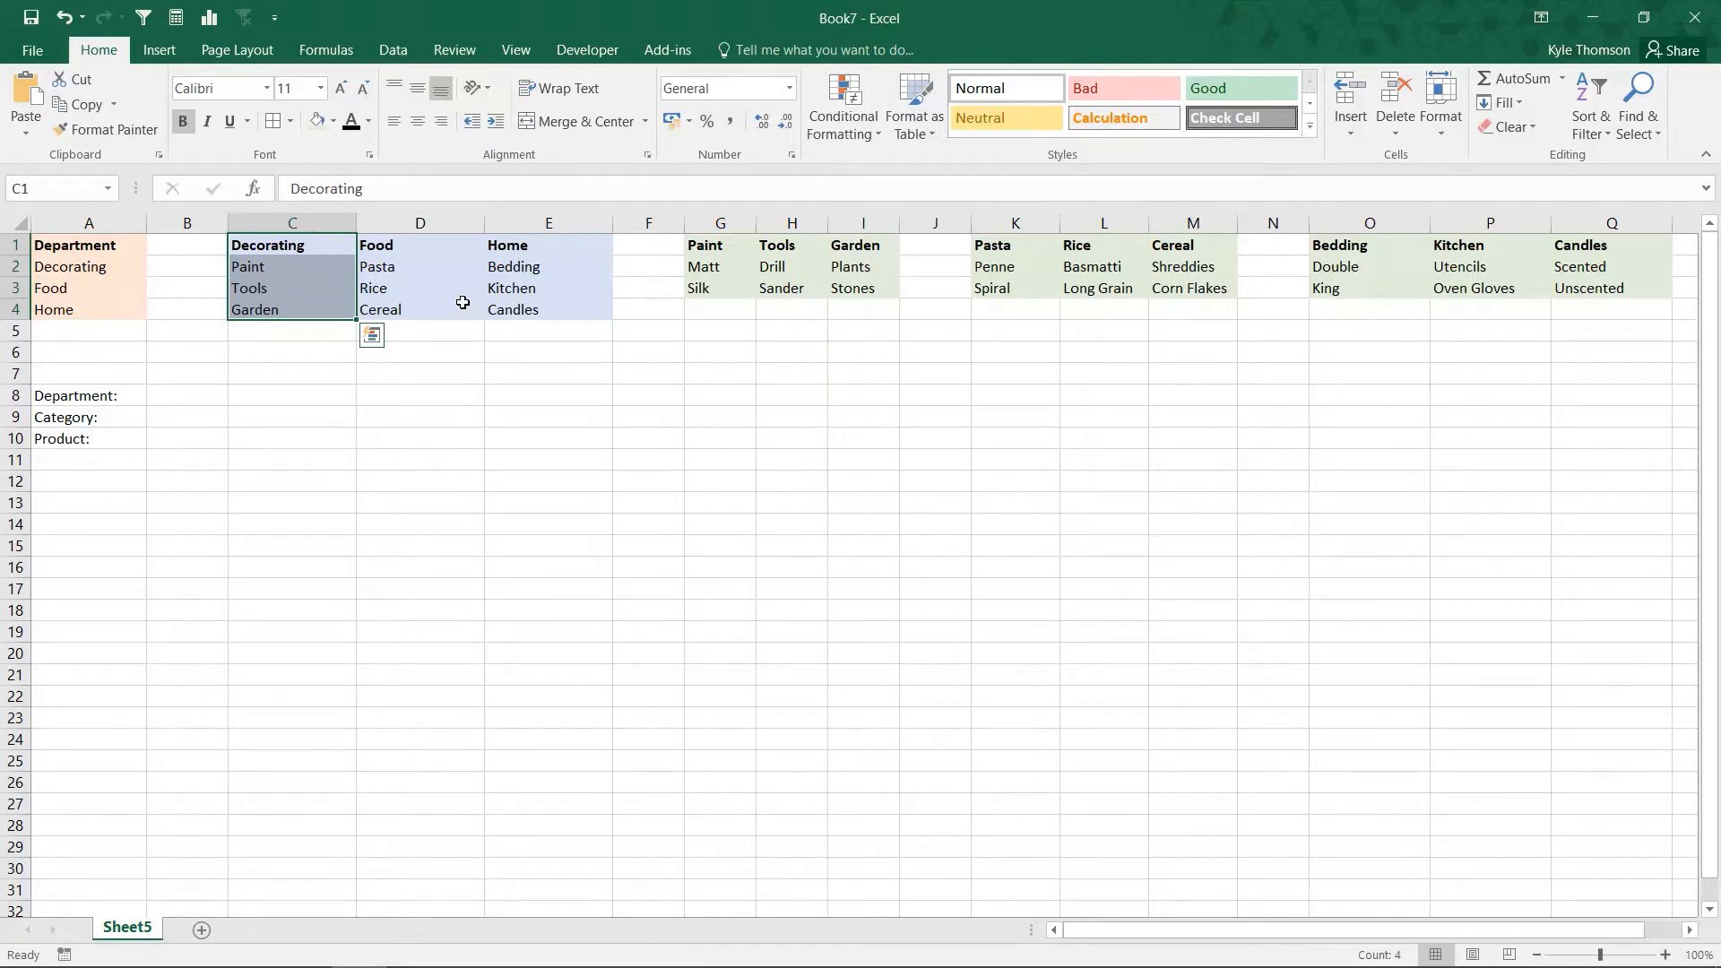
pyautogui.click(285, 263)
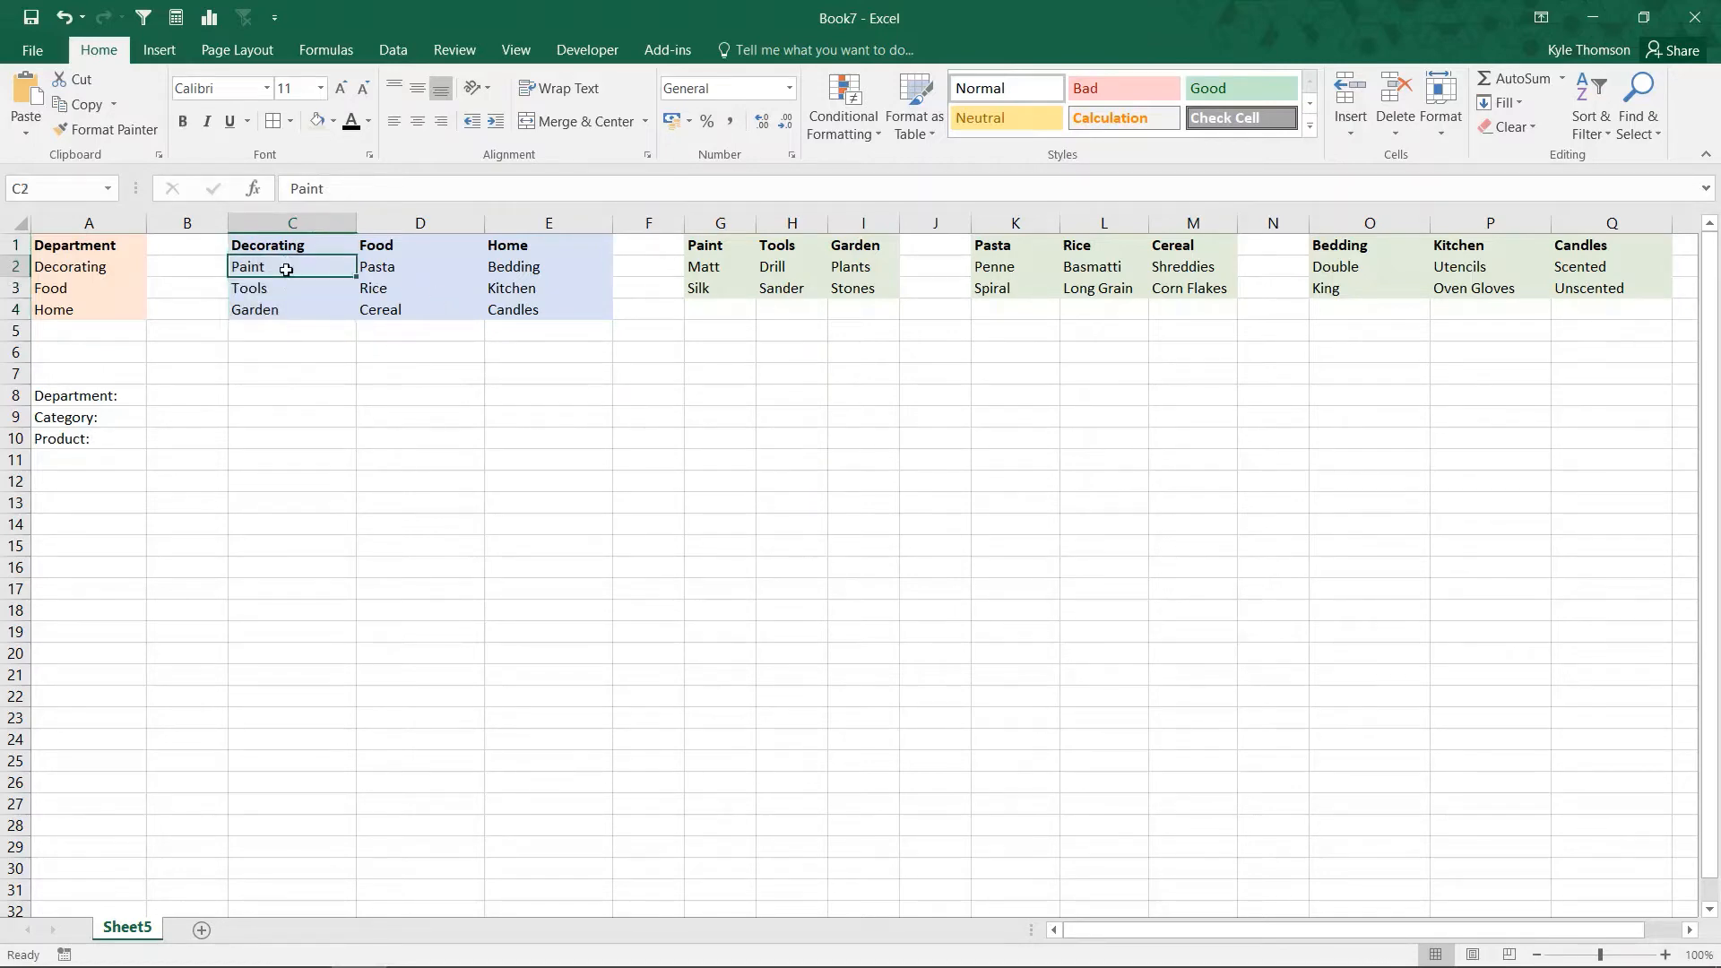
pyautogui.click(289, 287)
pyautogui.click(292, 264)
pyautogui.moveTo(724, 266); pyautogui.dragTo(778, 287)
pyautogui.click(293, 291)
pyautogui.click(297, 311)
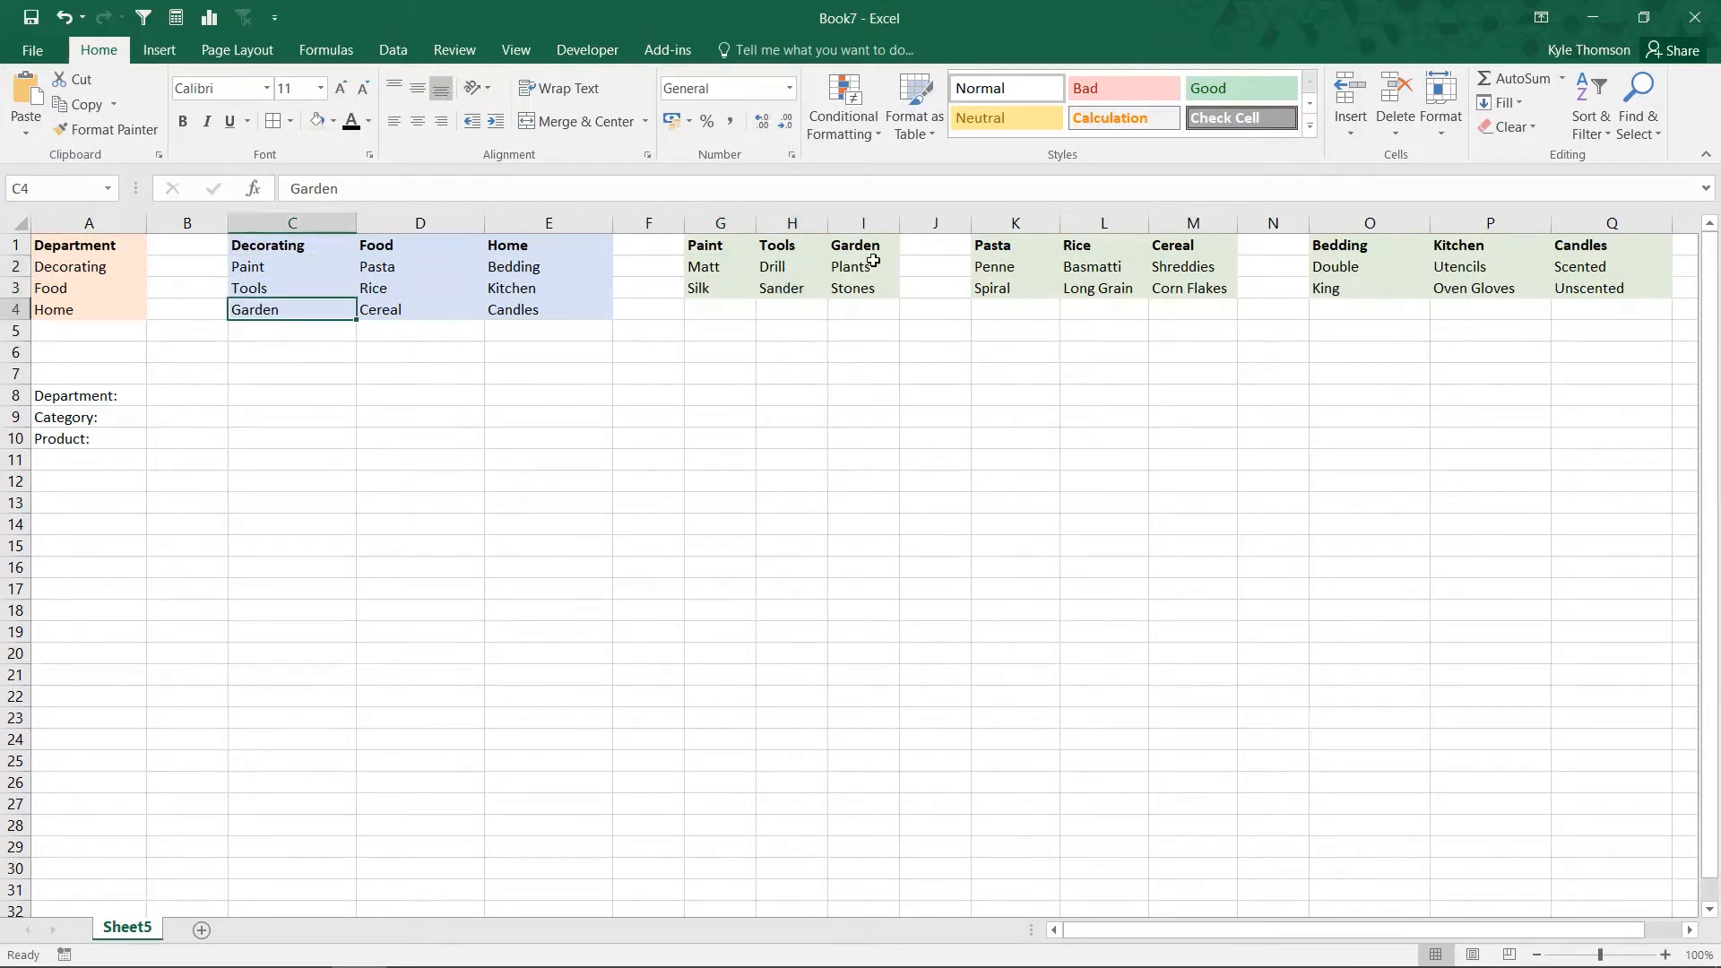
pyautogui.moveTo(872, 261); pyautogui.dragTo(874, 284)
pyautogui.click(819, 410)
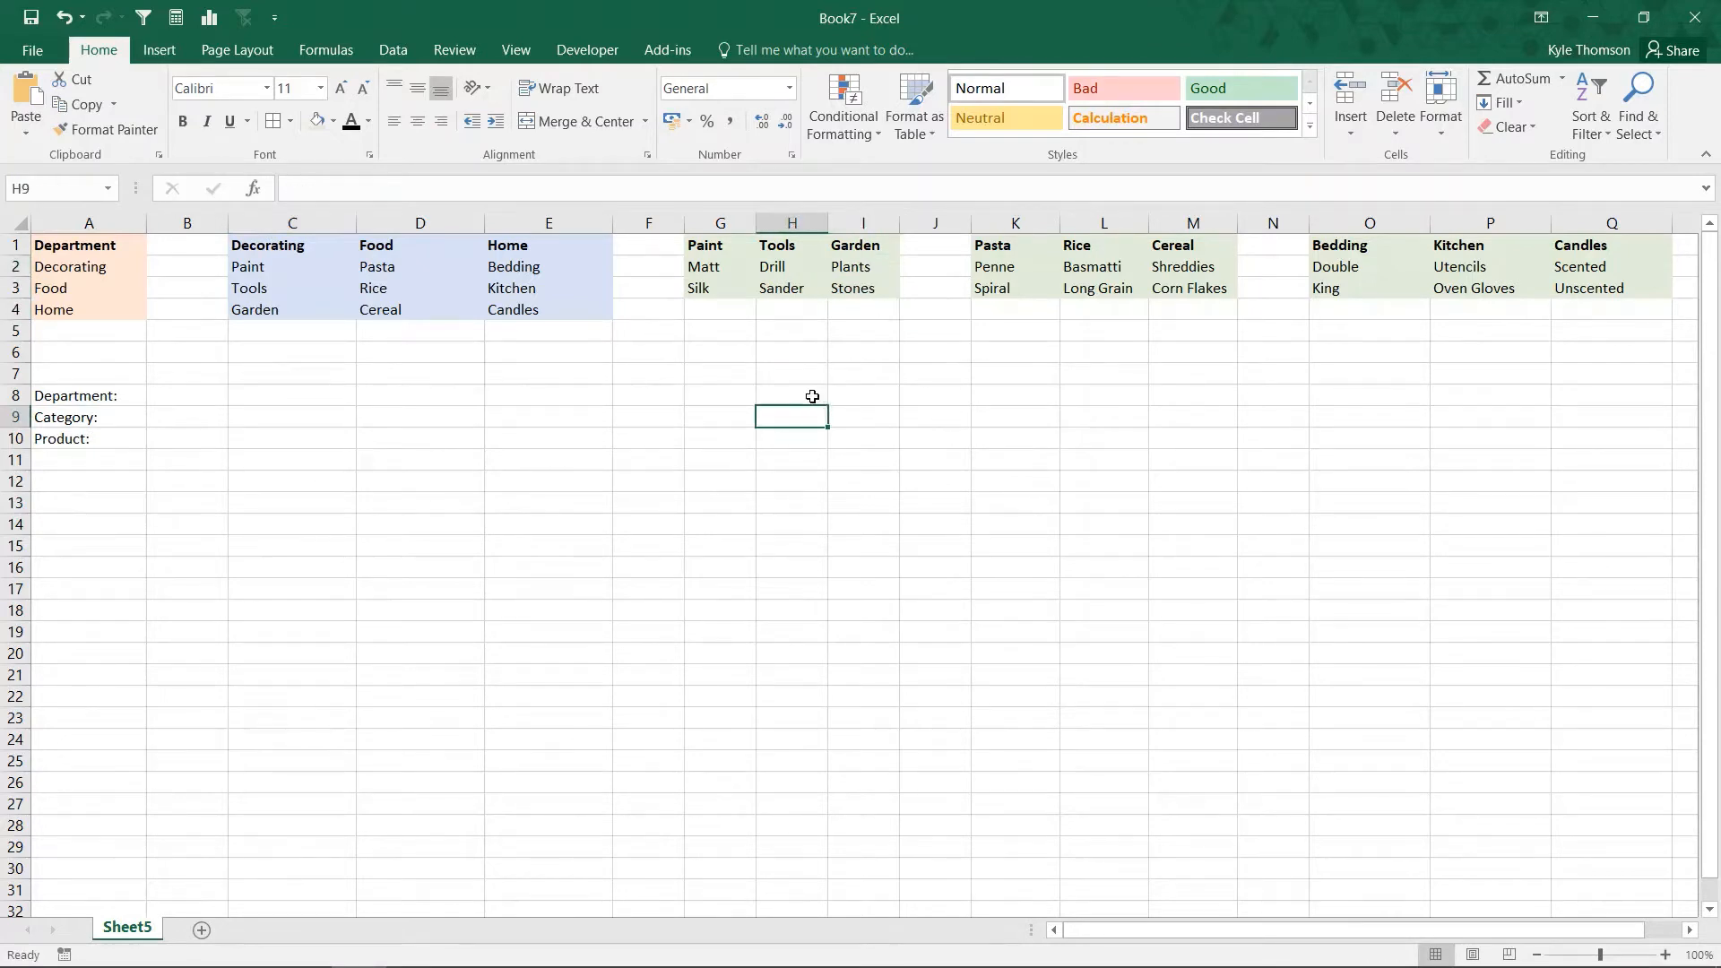
# Step: Review the three list levels from departments through Decorating categories to products, ending at the Department entry cell B8
pyautogui.click(72, 265)
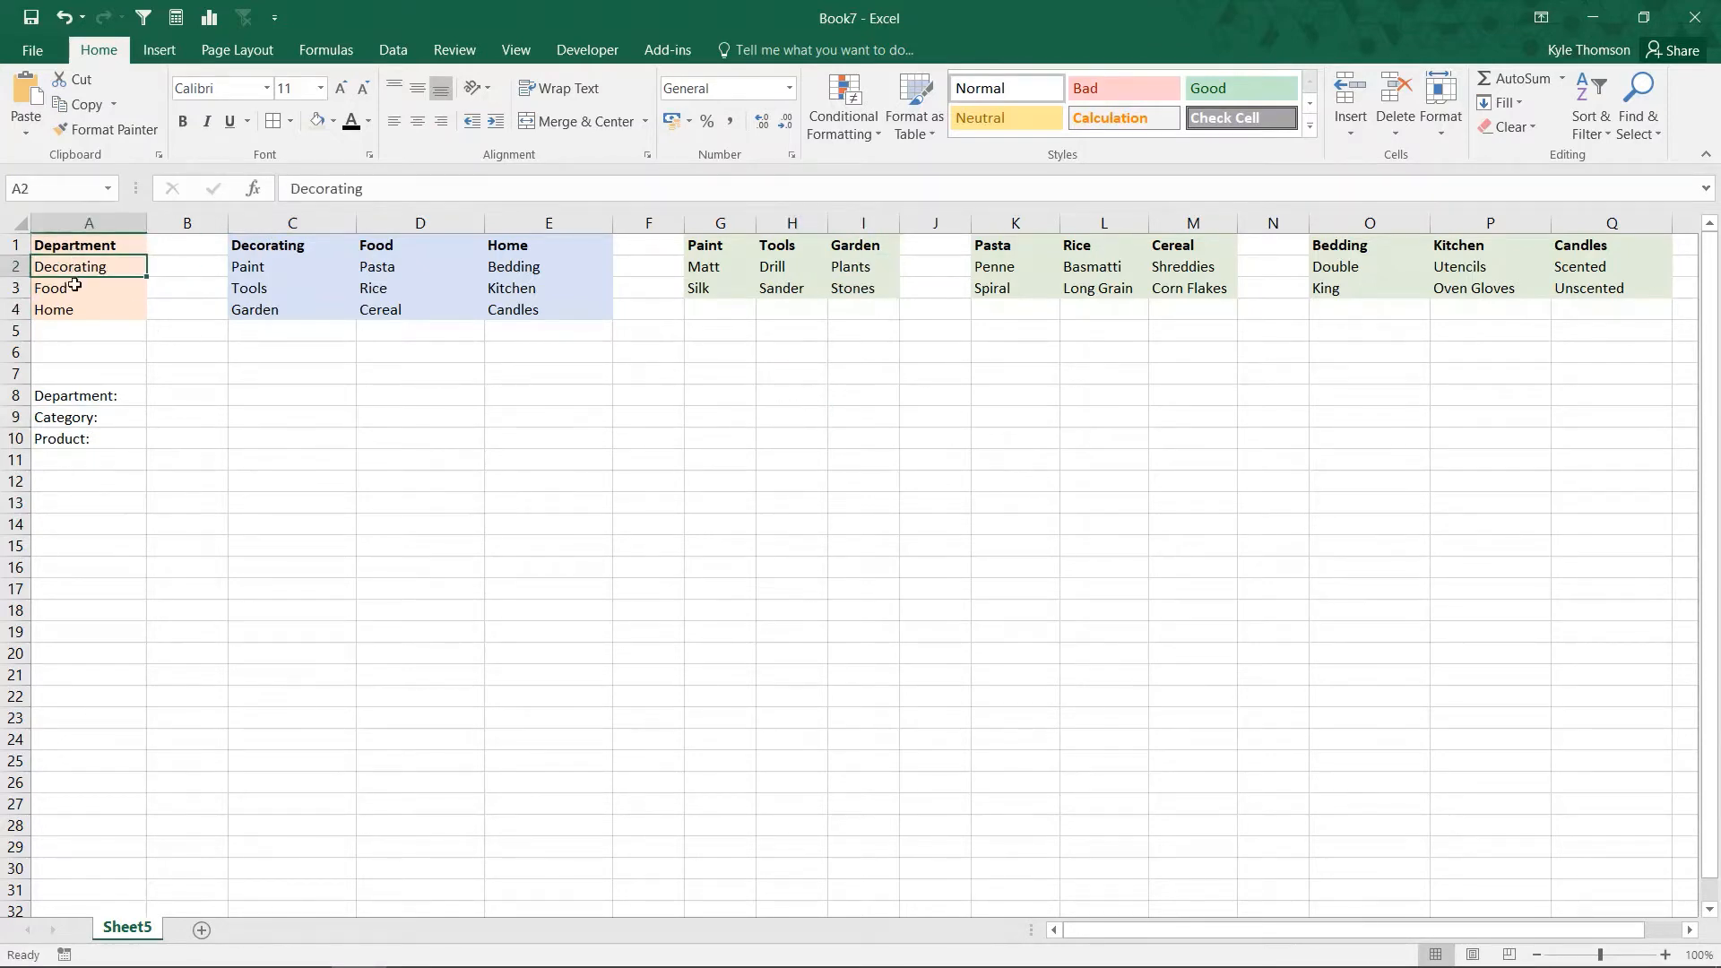
pyautogui.click(74, 284)
pyautogui.press('Down')
pyautogui.click(240, 269)
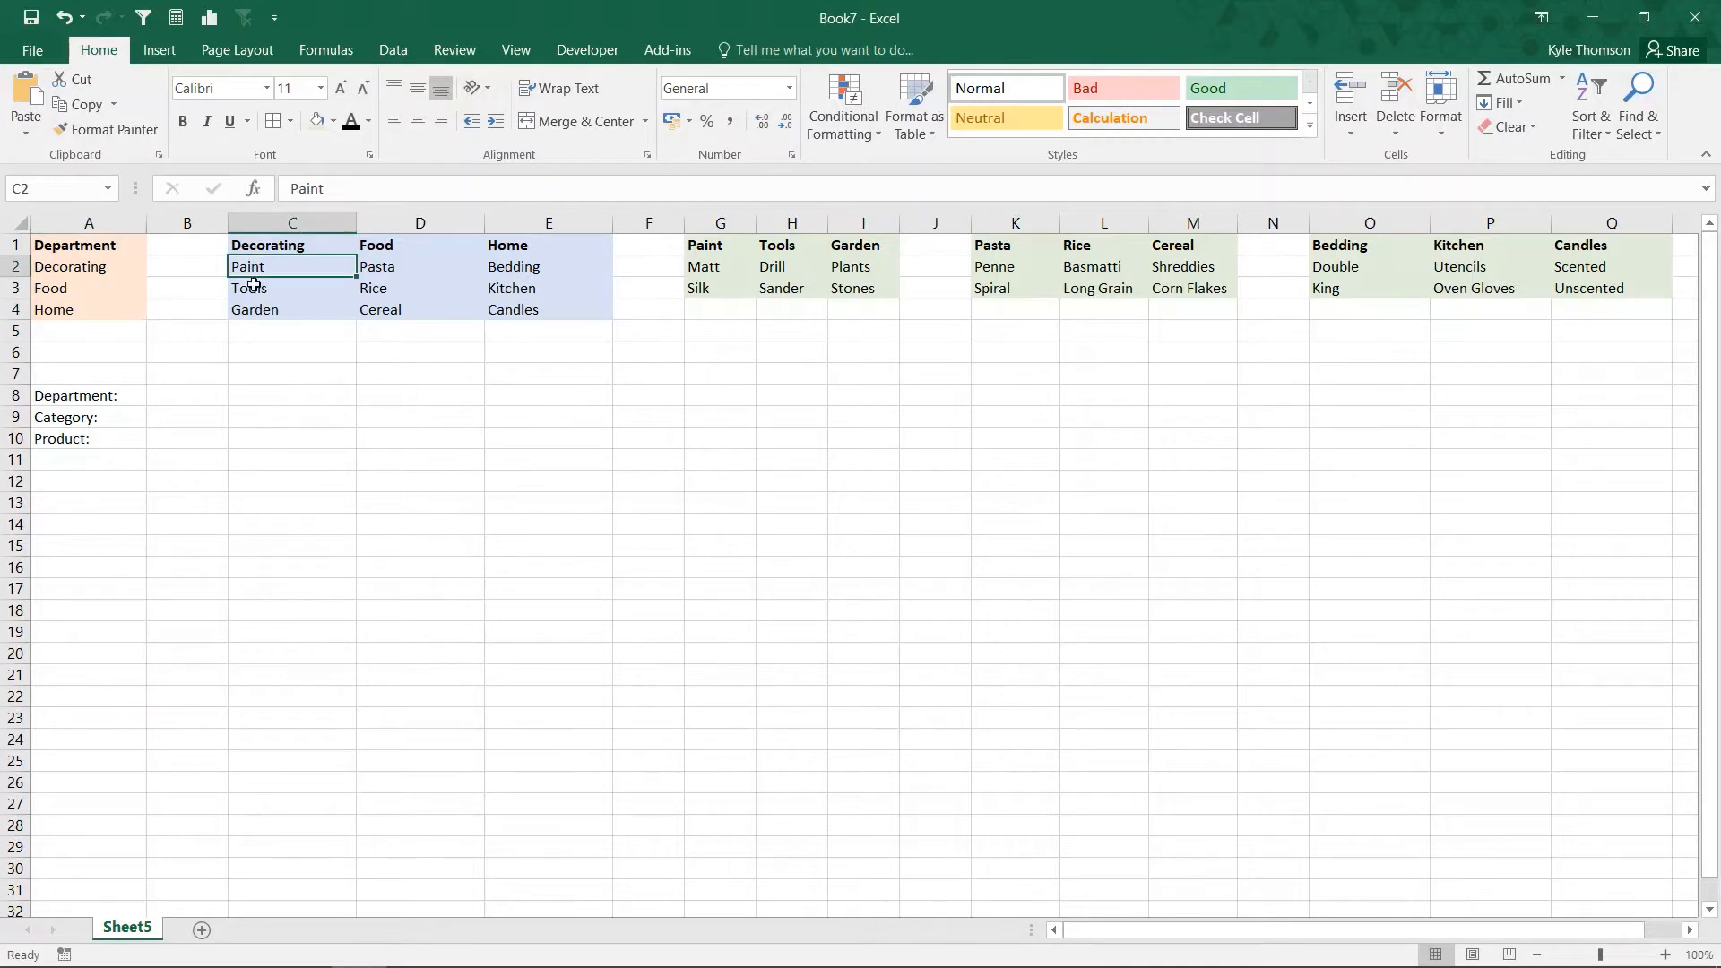
pyautogui.click(254, 285)
pyautogui.click(260, 305)
pyautogui.click(711, 267)
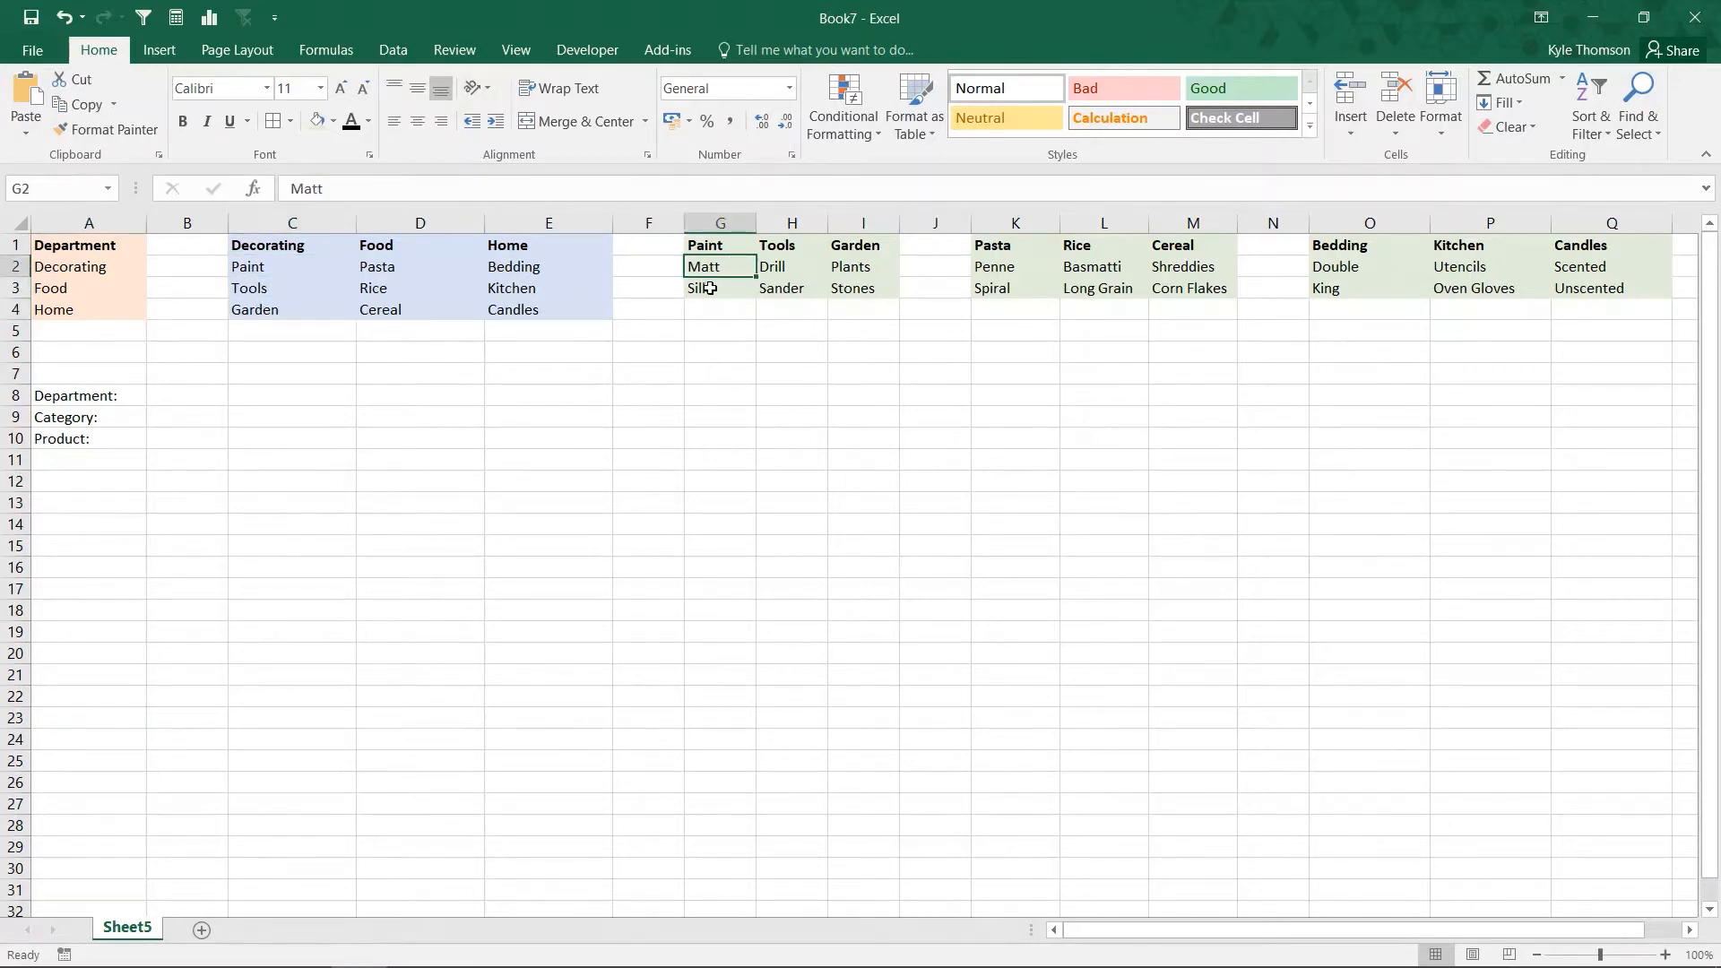
pyautogui.click(710, 288)
pyautogui.click(771, 266)
pyautogui.click(778, 285)
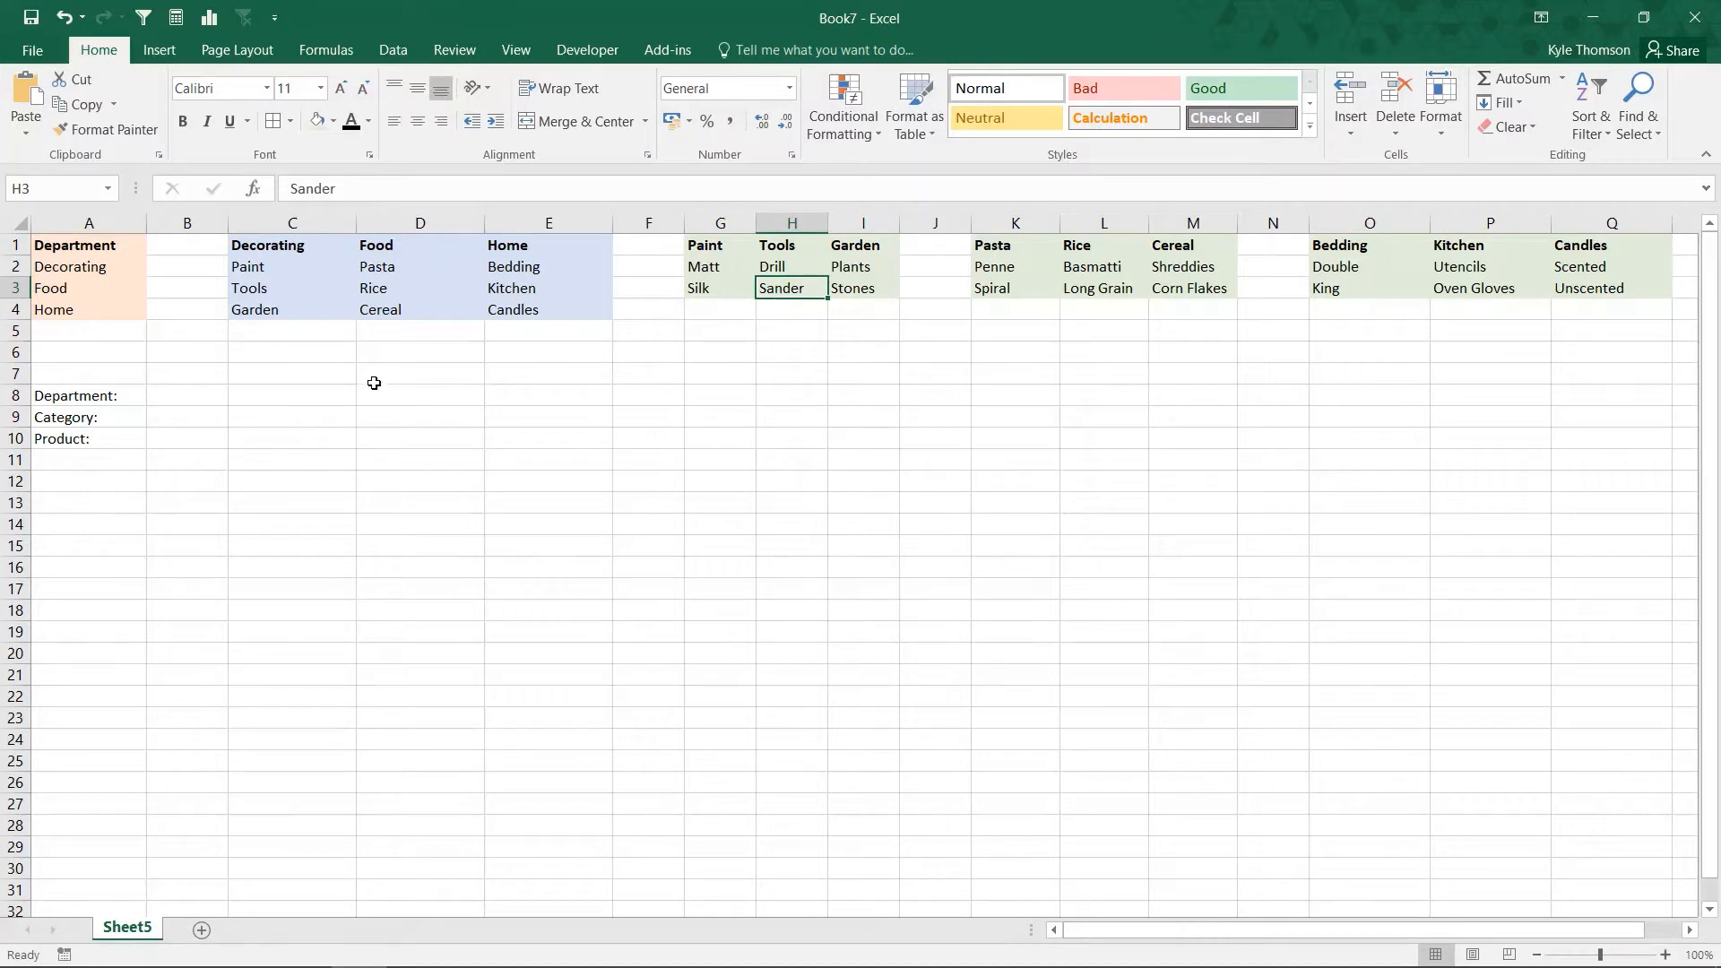
pyautogui.click(190, 403)
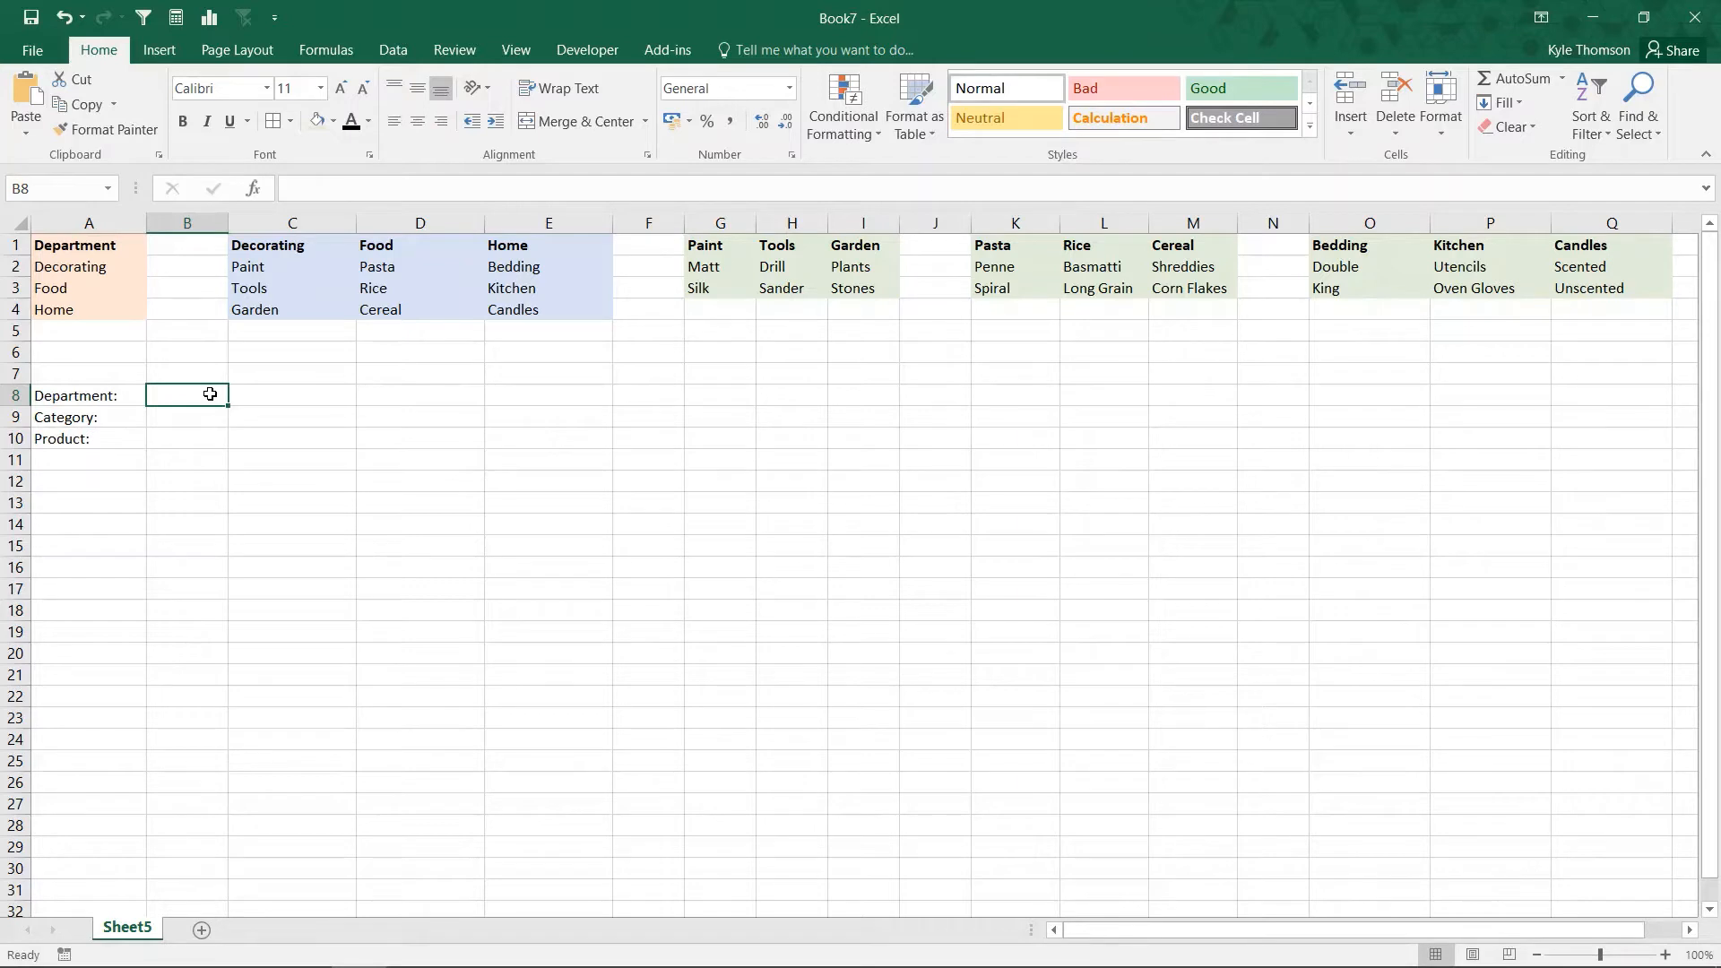
# Step: Name the range of department entries A2:A4 Department
pyautogui.click(104, 265)
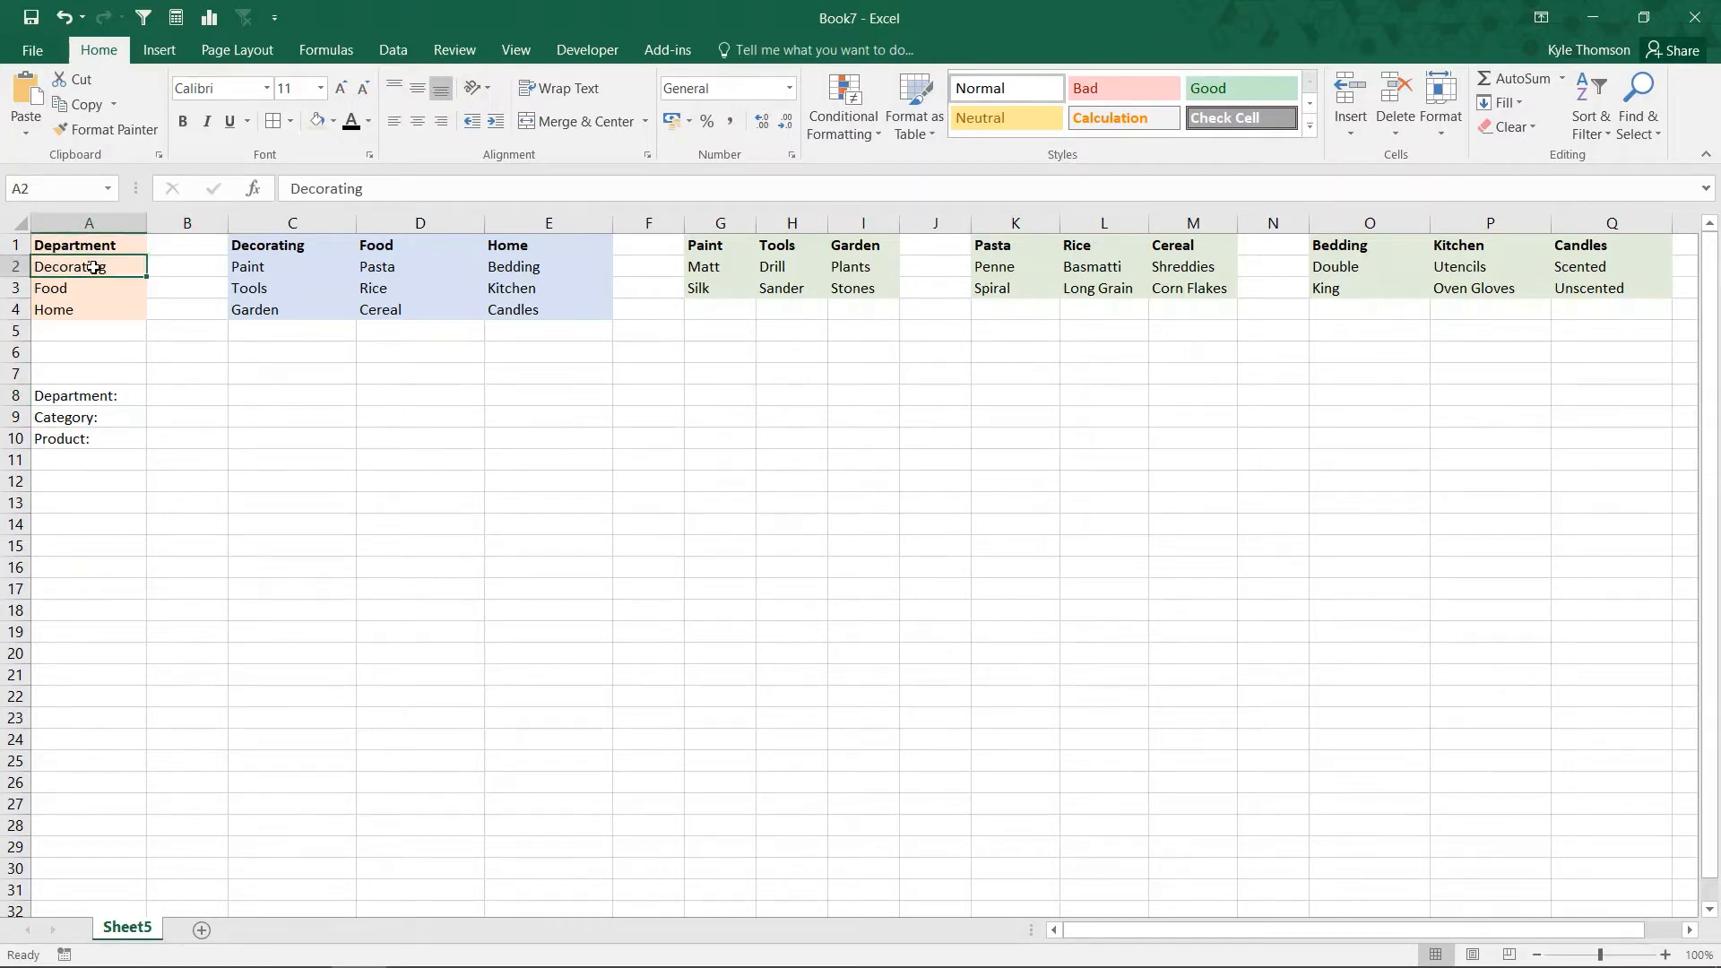
pyautogui.moveTo(92, 267); pyautogui.dragTo(95, 309)
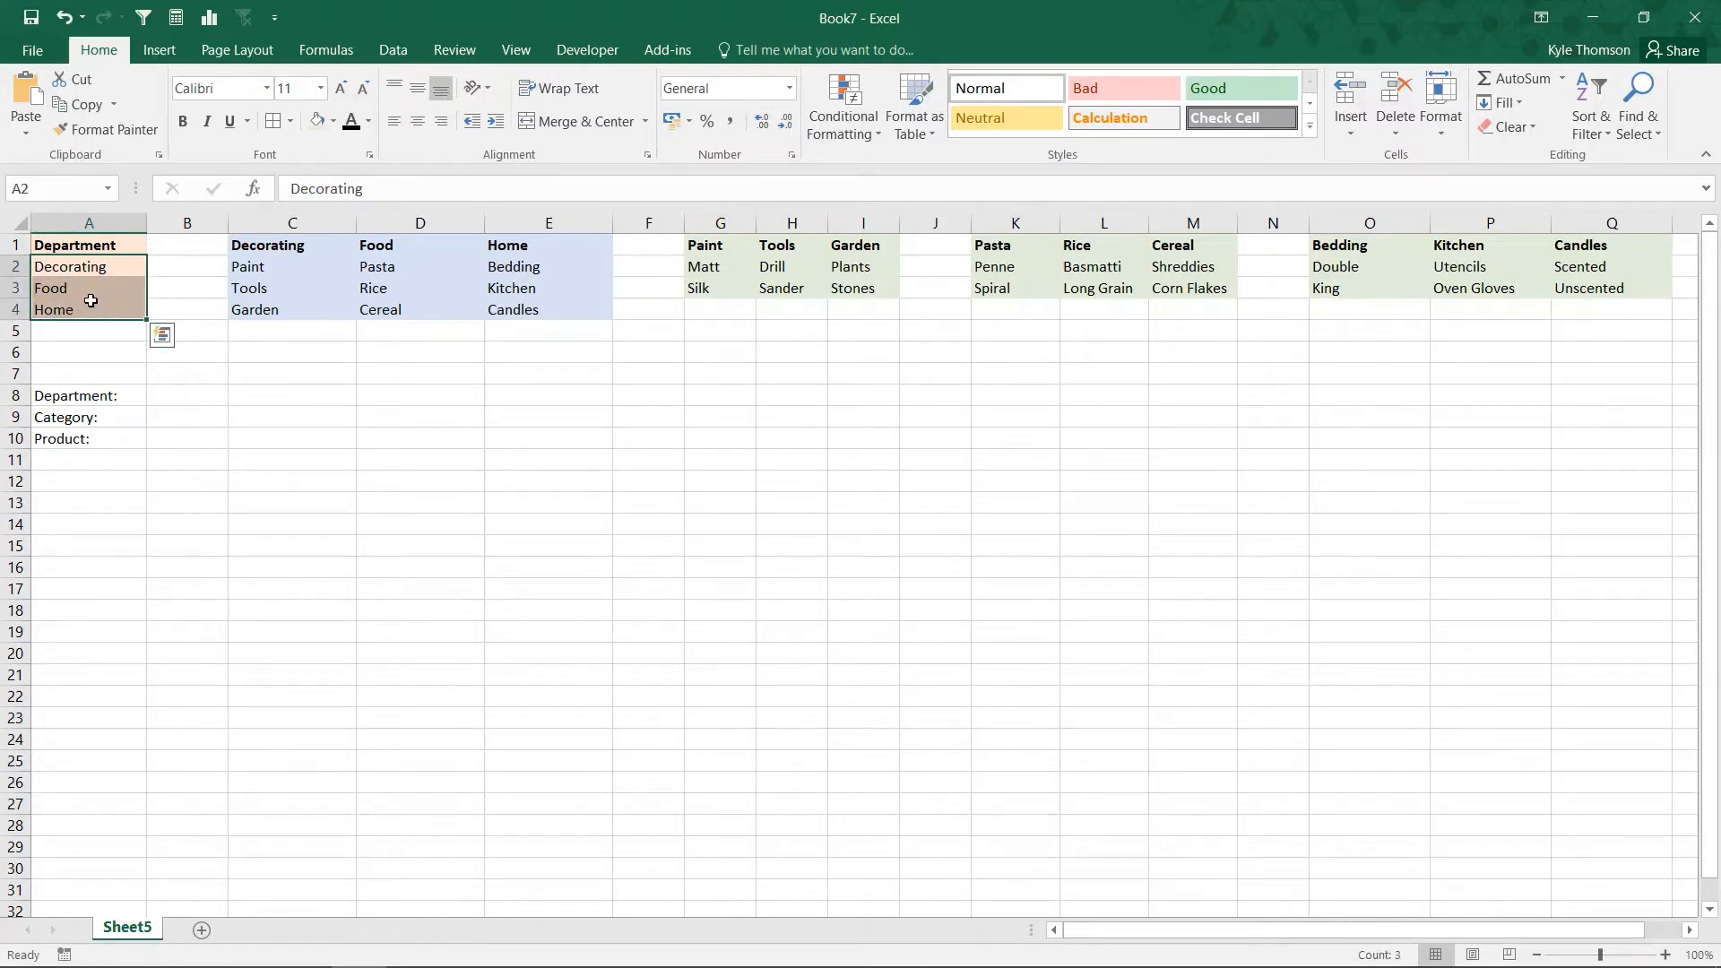
pyautogui.click(48, 188)
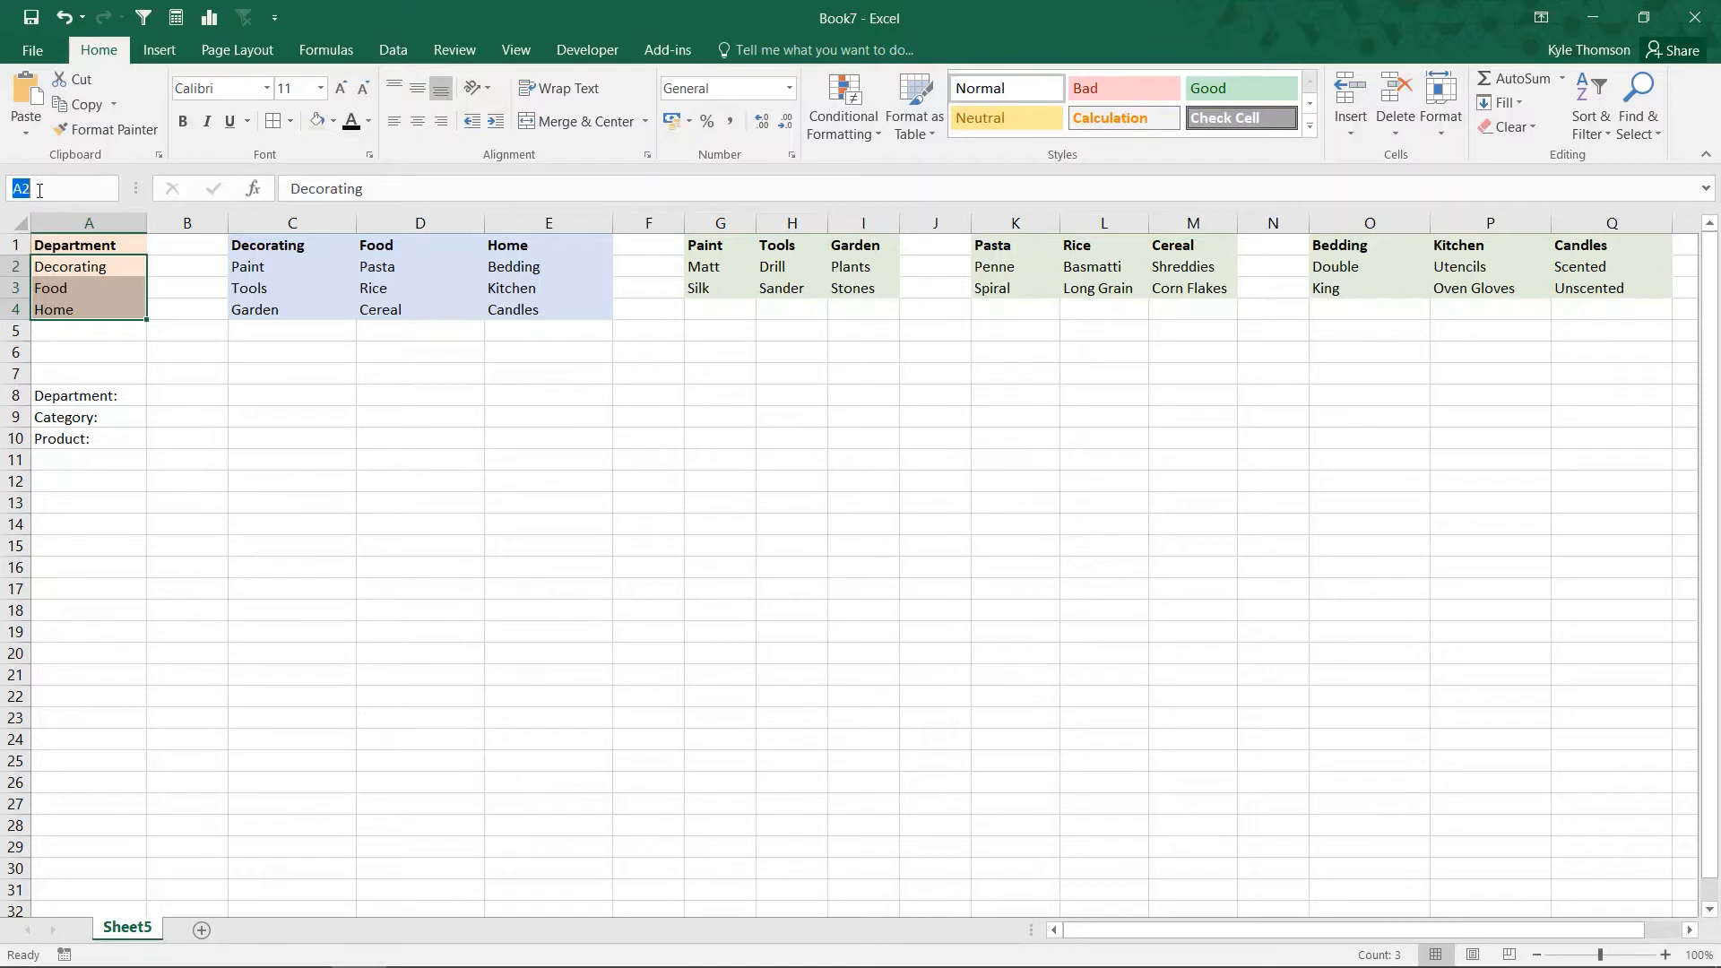
pyautogui.write('Department')
pyautogui.press('Return')
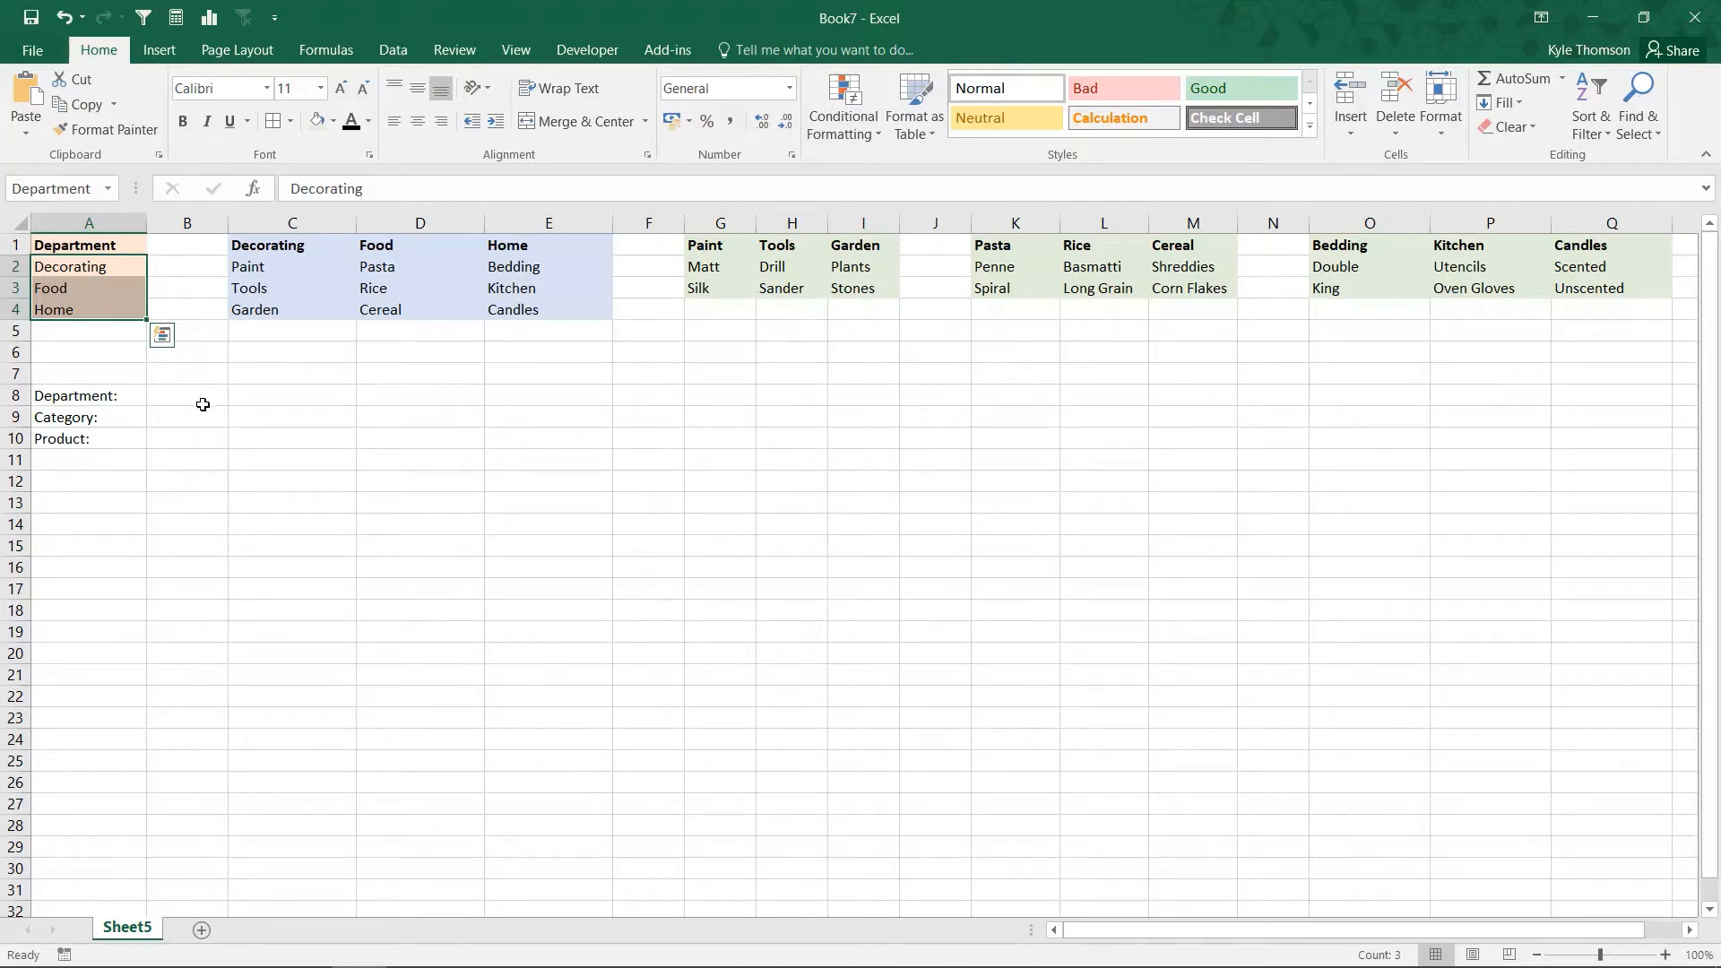
# Step: Add list data validation to cell B8 using the Department named range as source, and check its dropdown options
pyautogui.moveTo(63, 269); pyautogui.dragTo(71, 308)
pyautogui.click(176, 397)
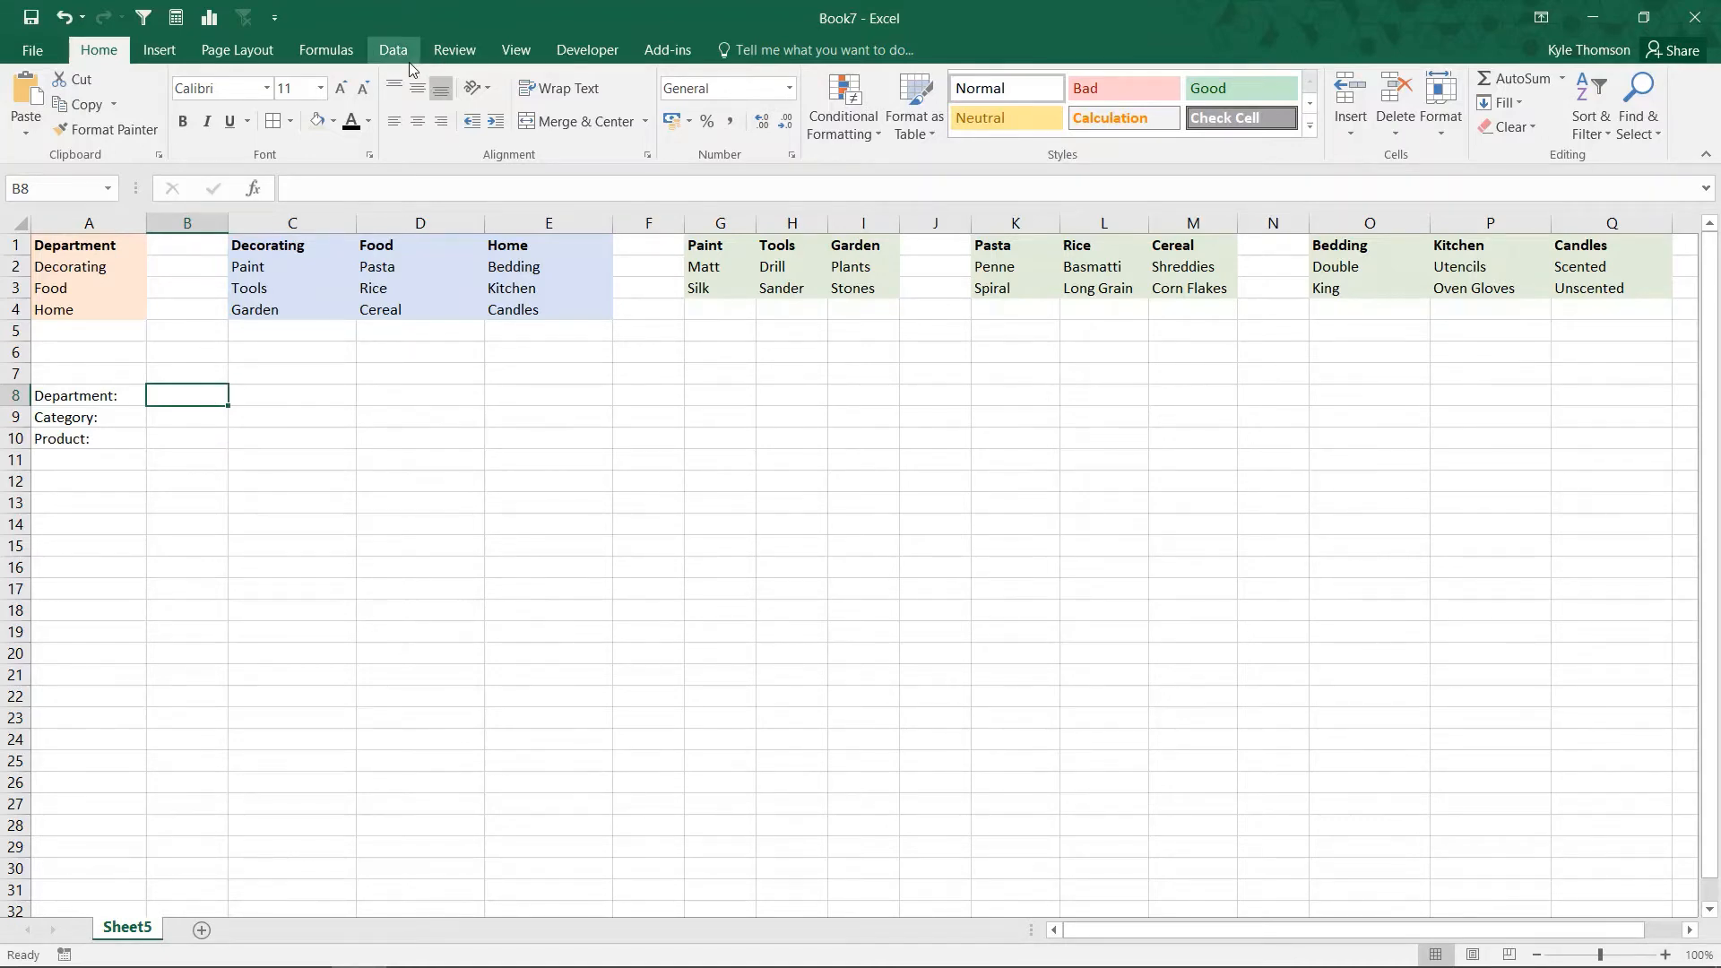
pyautogui.click(395, 52)
pyautogui.click(1052, 86)
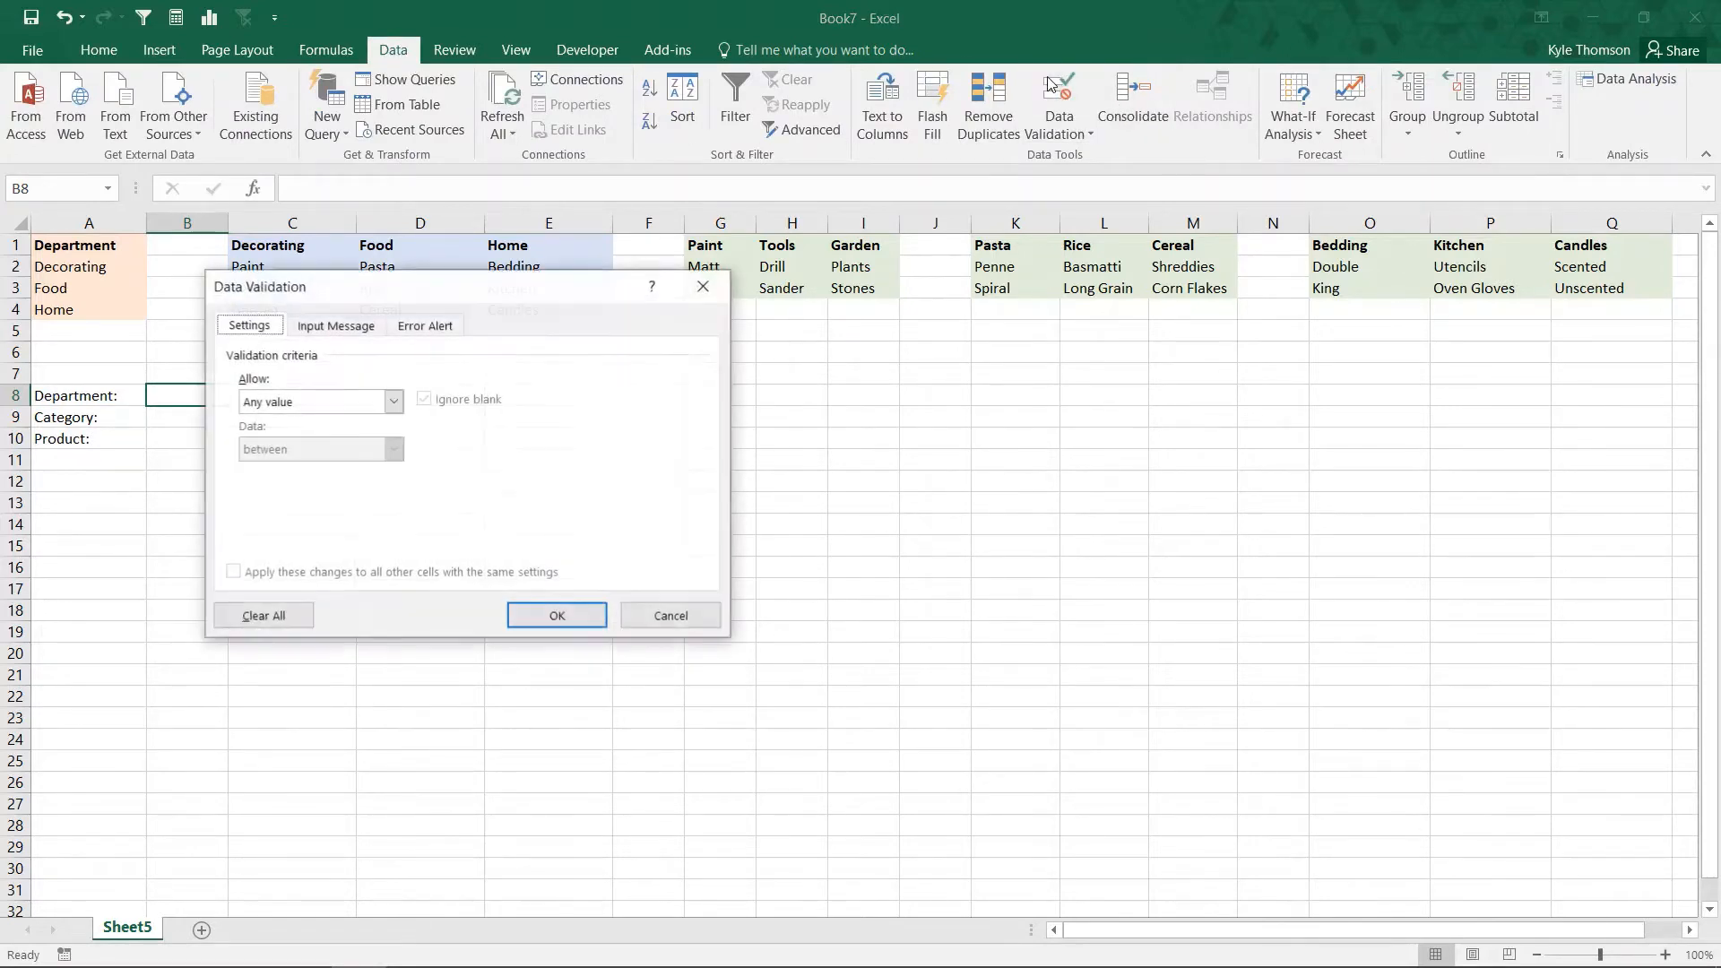
pyautogui.click(309, 404)
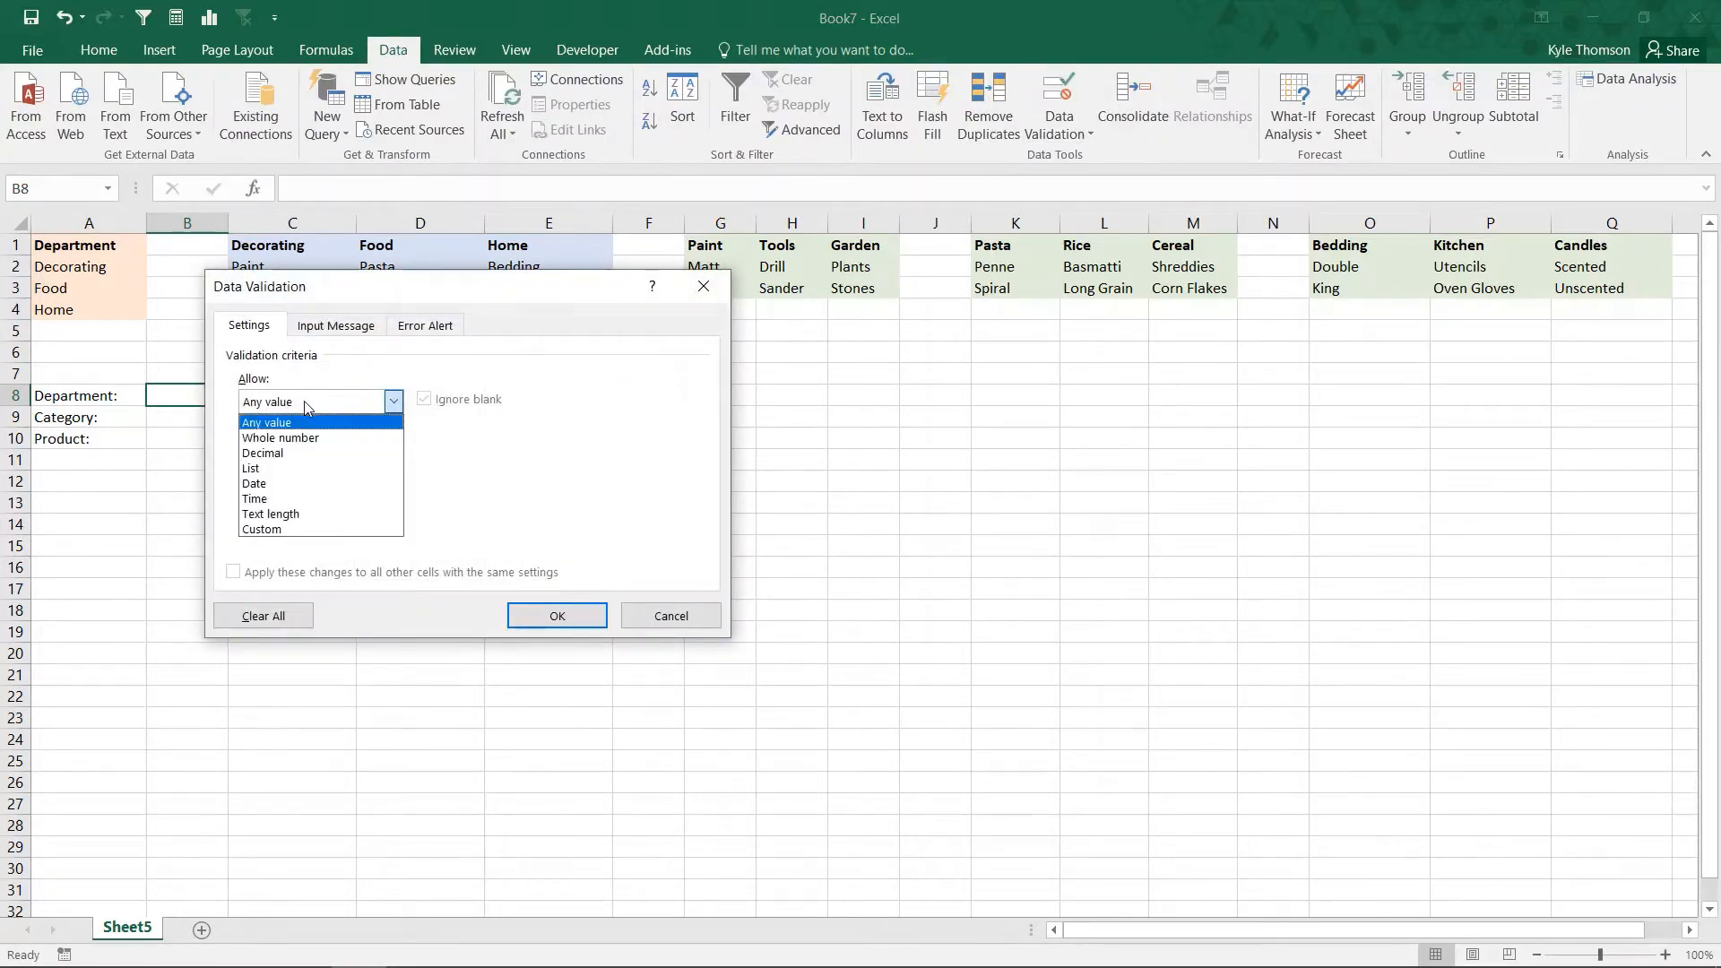
pyautogui.click(311, 469)
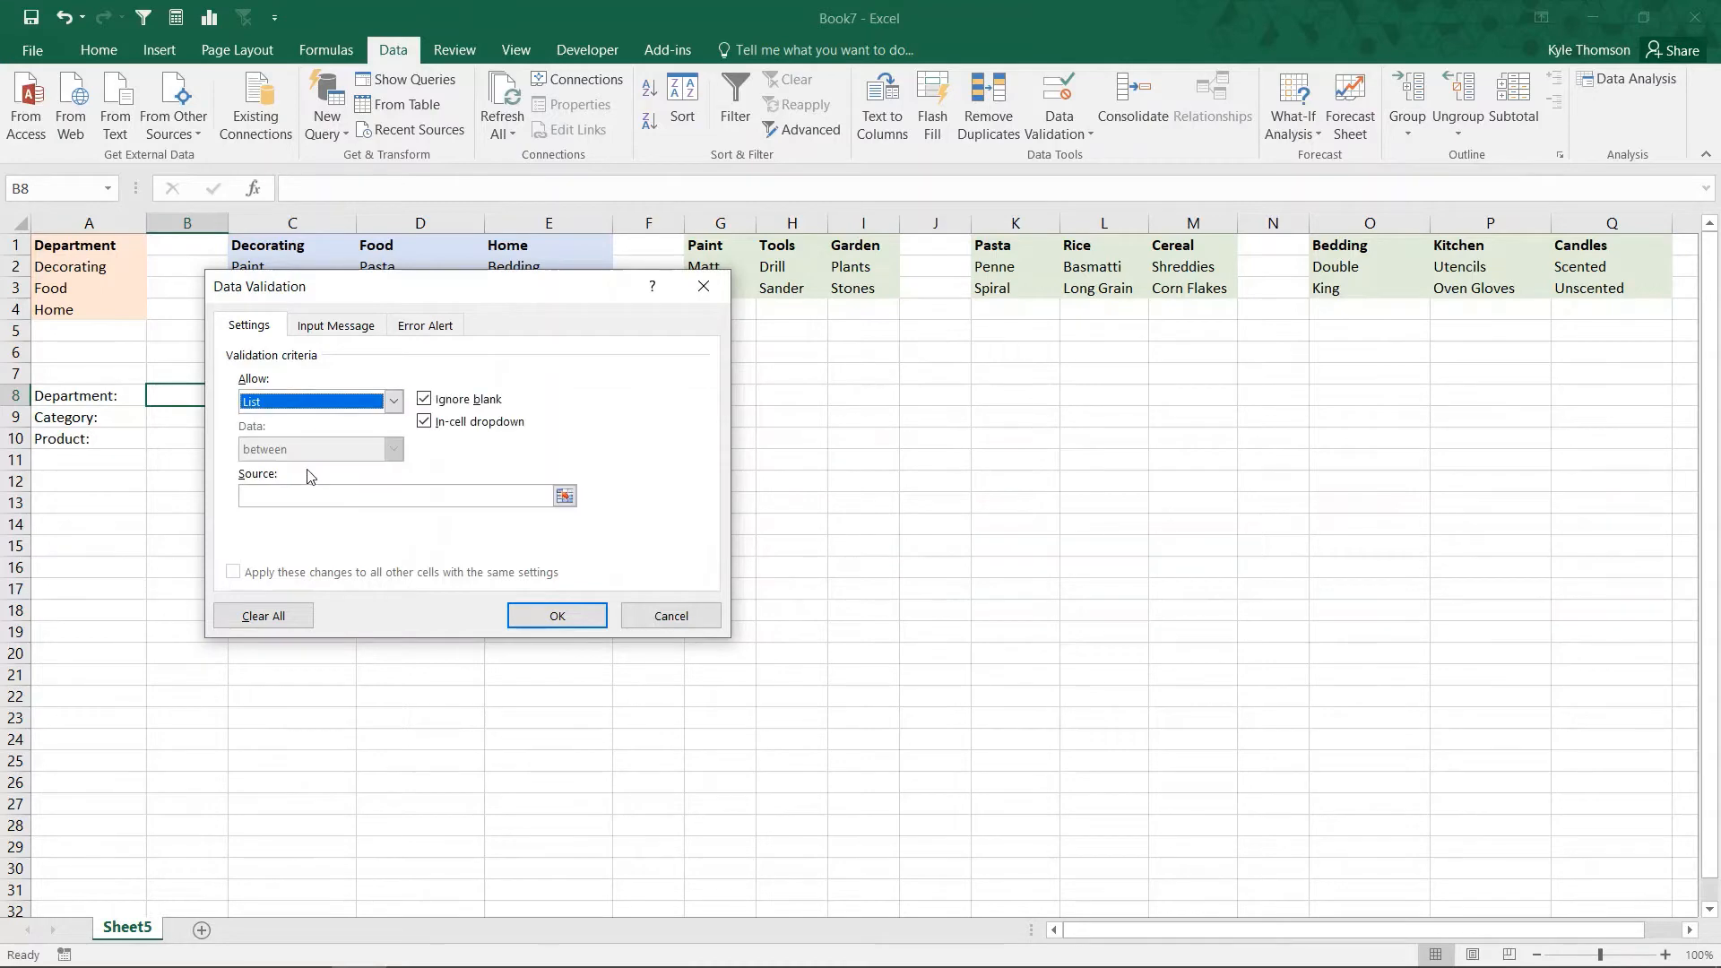
pyautogui.click(306, 495)
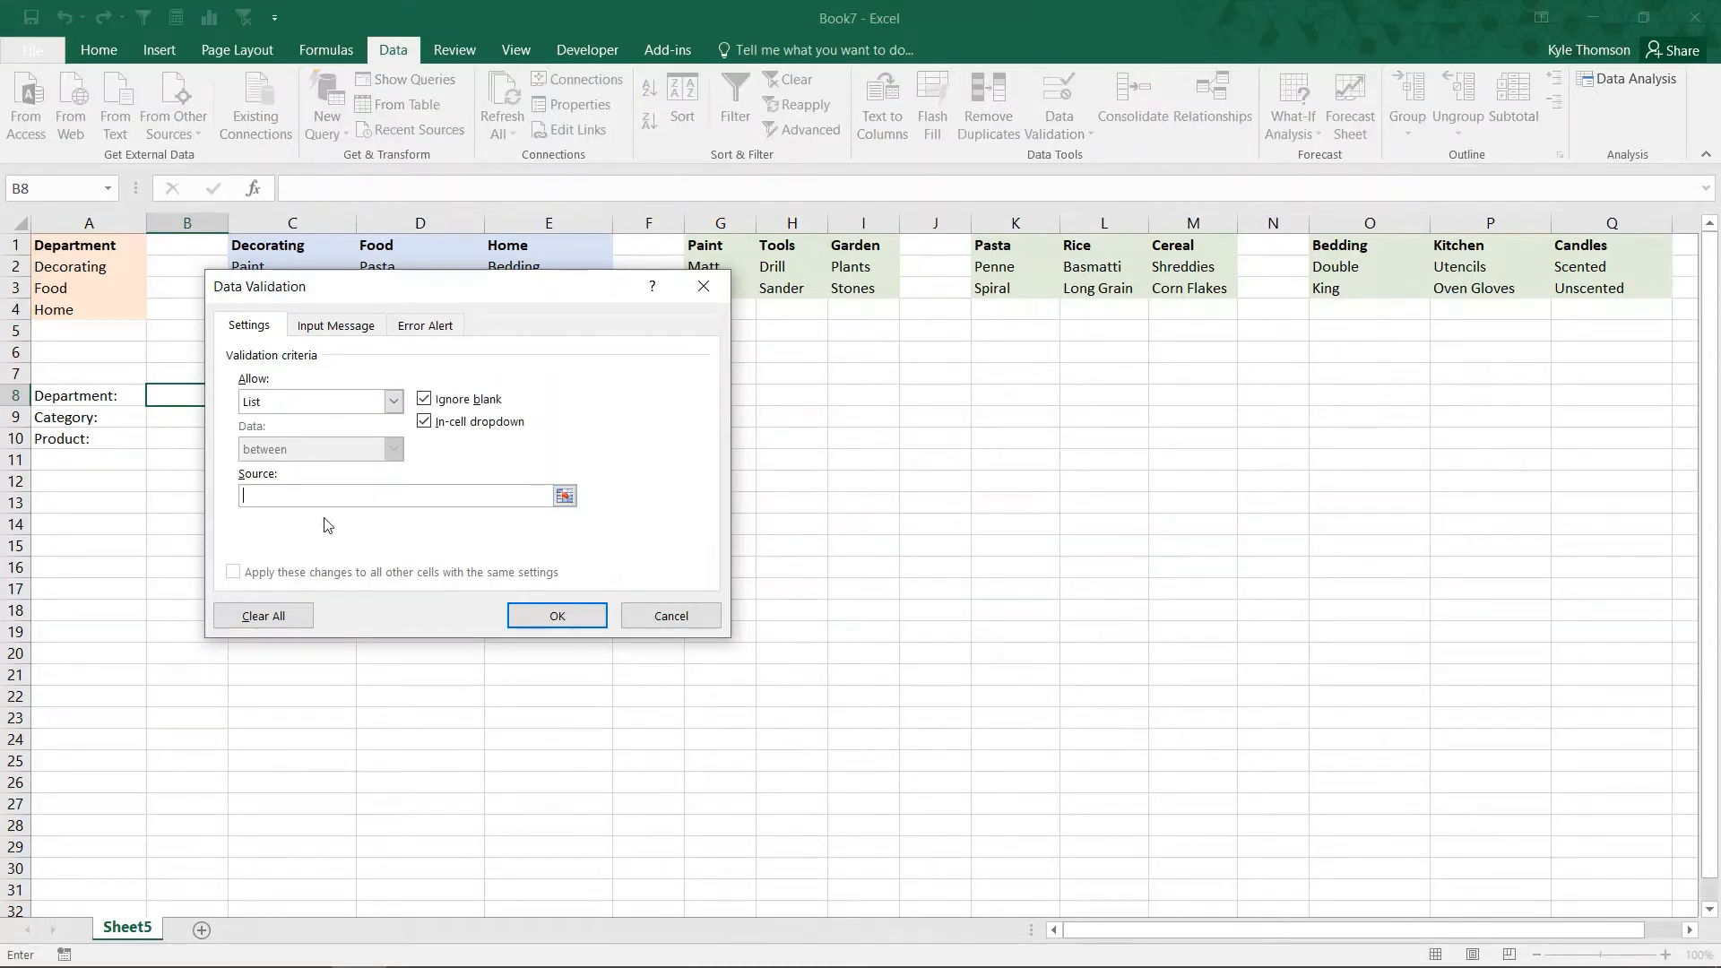
pyautogui.write('=Department')
pyautogui.press('Return')
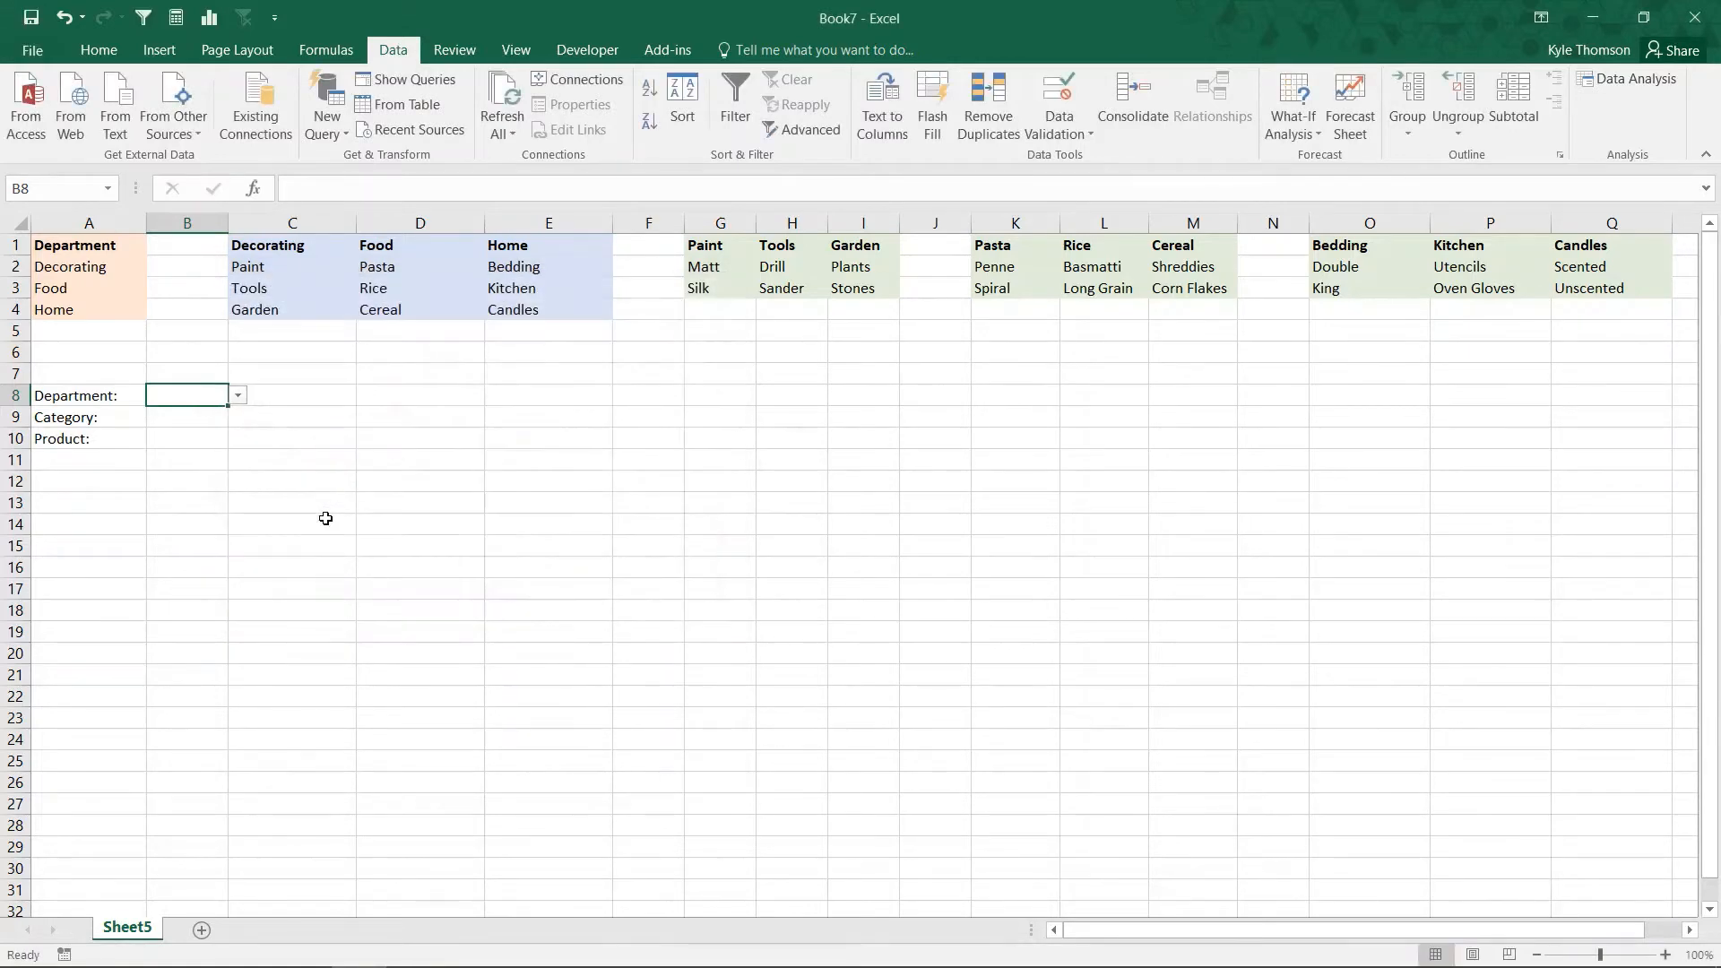
pyautogui.click(238, 395)
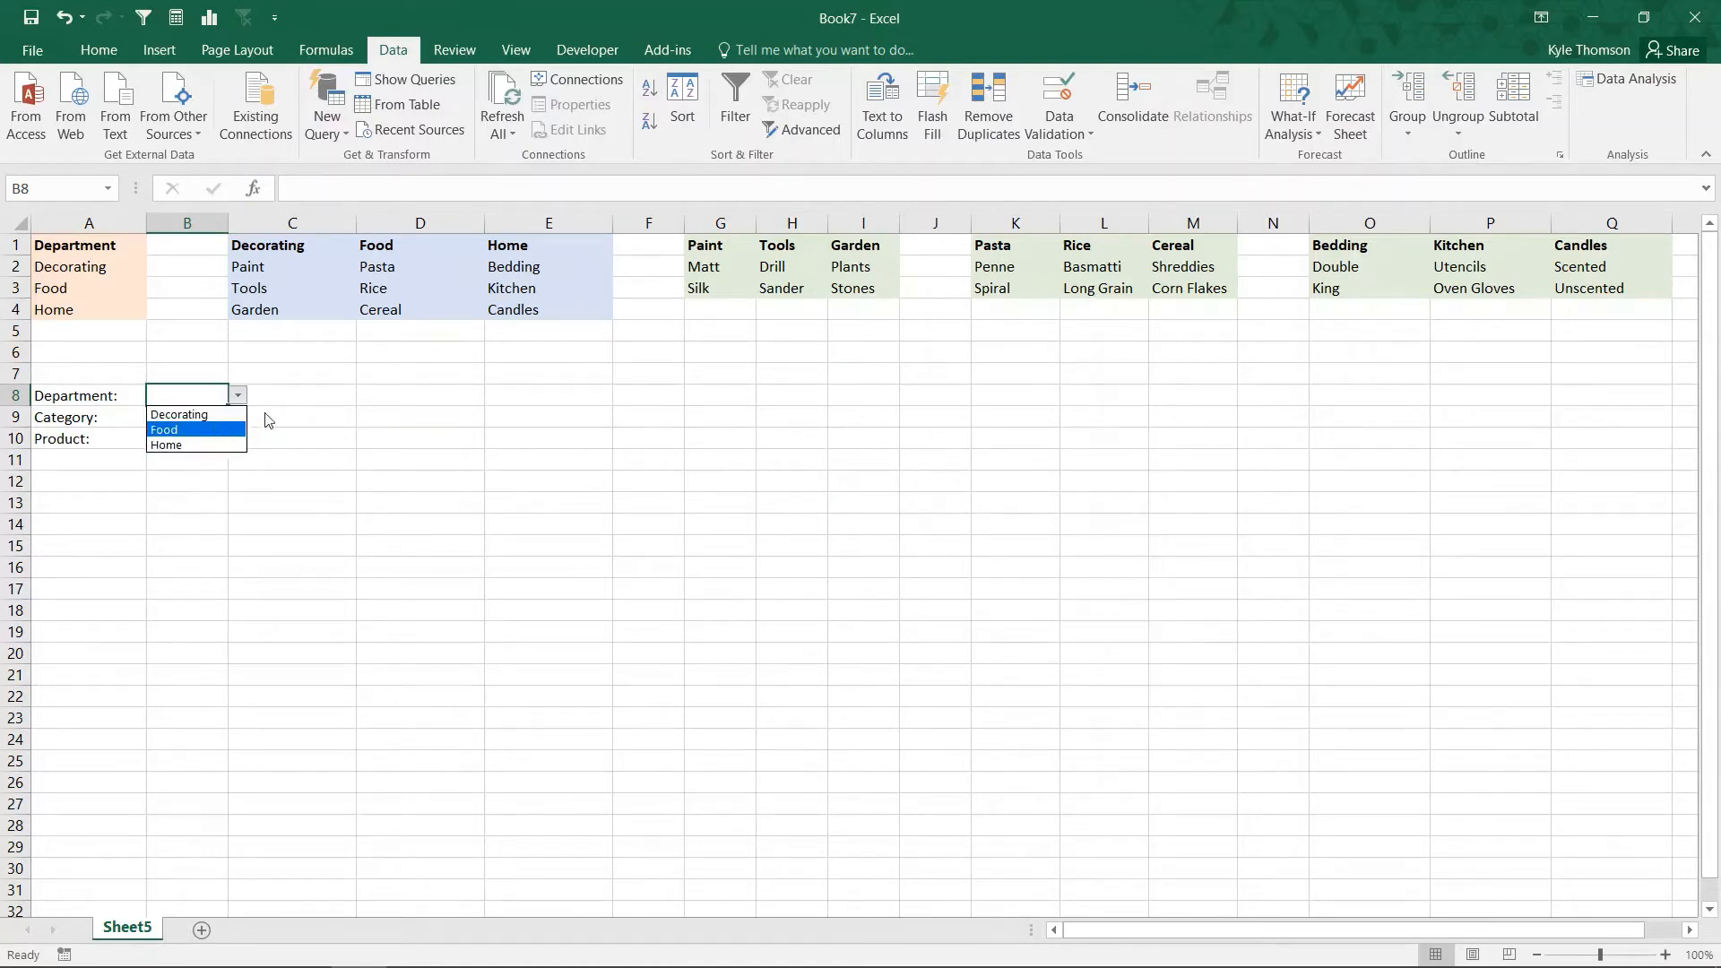
pyautogui.press('Escape')
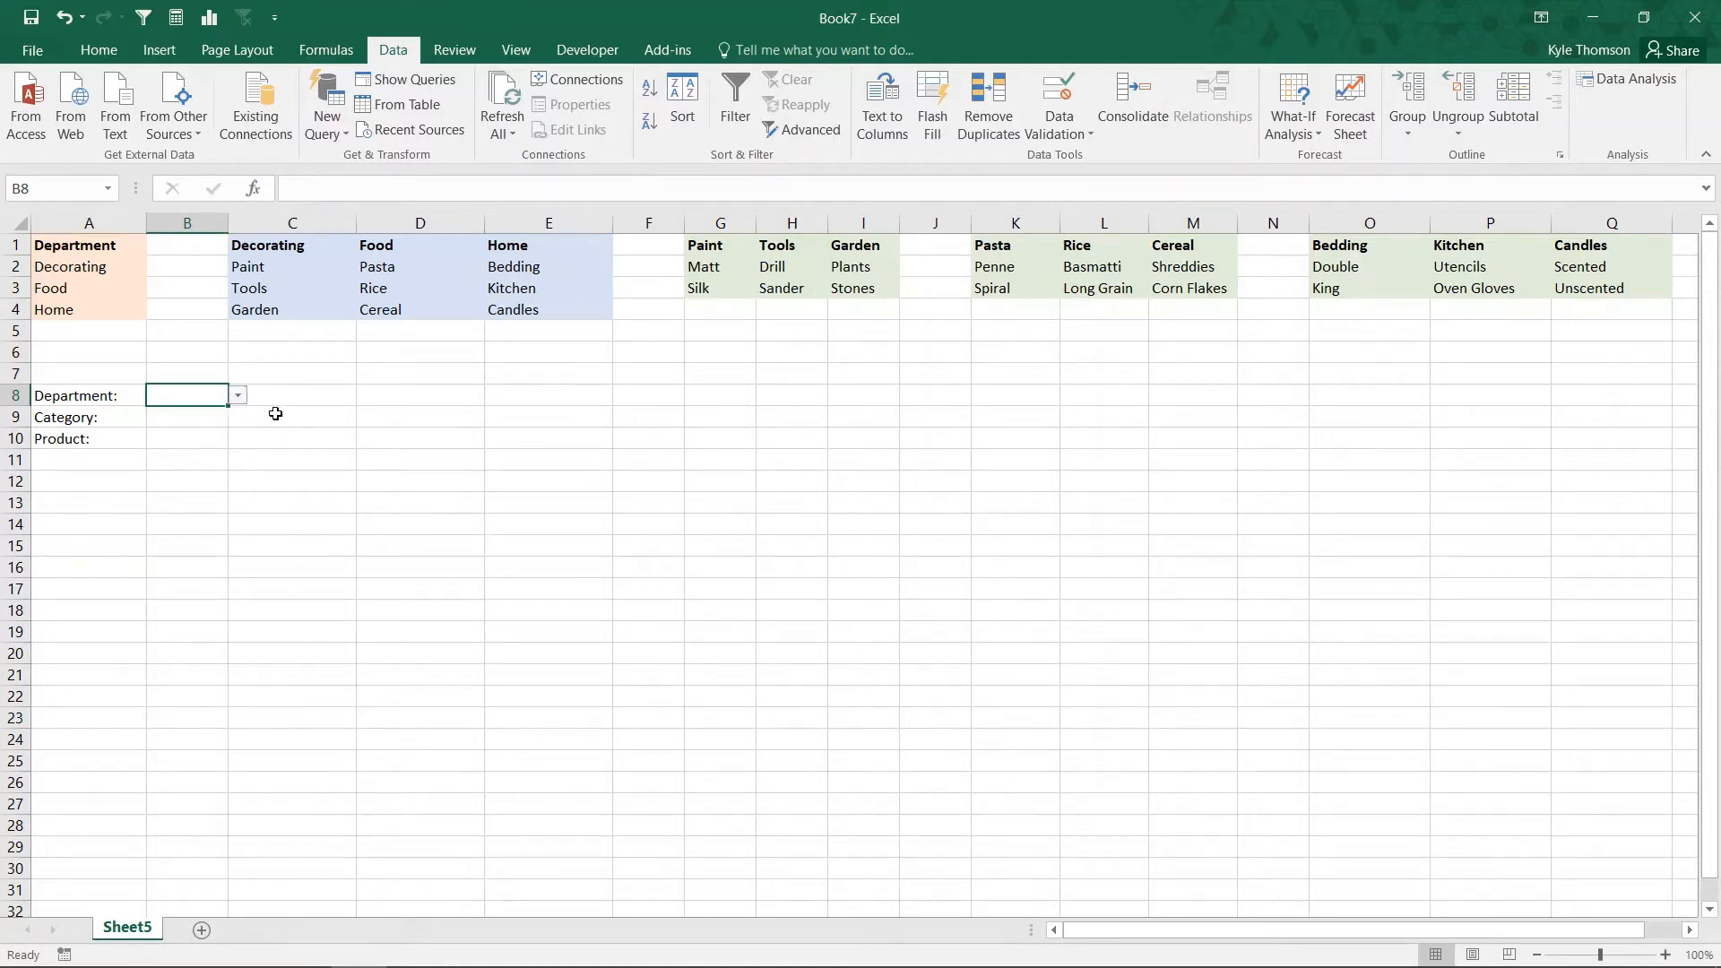
# Step: Name the category range C2:C4 Decorating, matching its heading
pyautogui.click(217, 420)
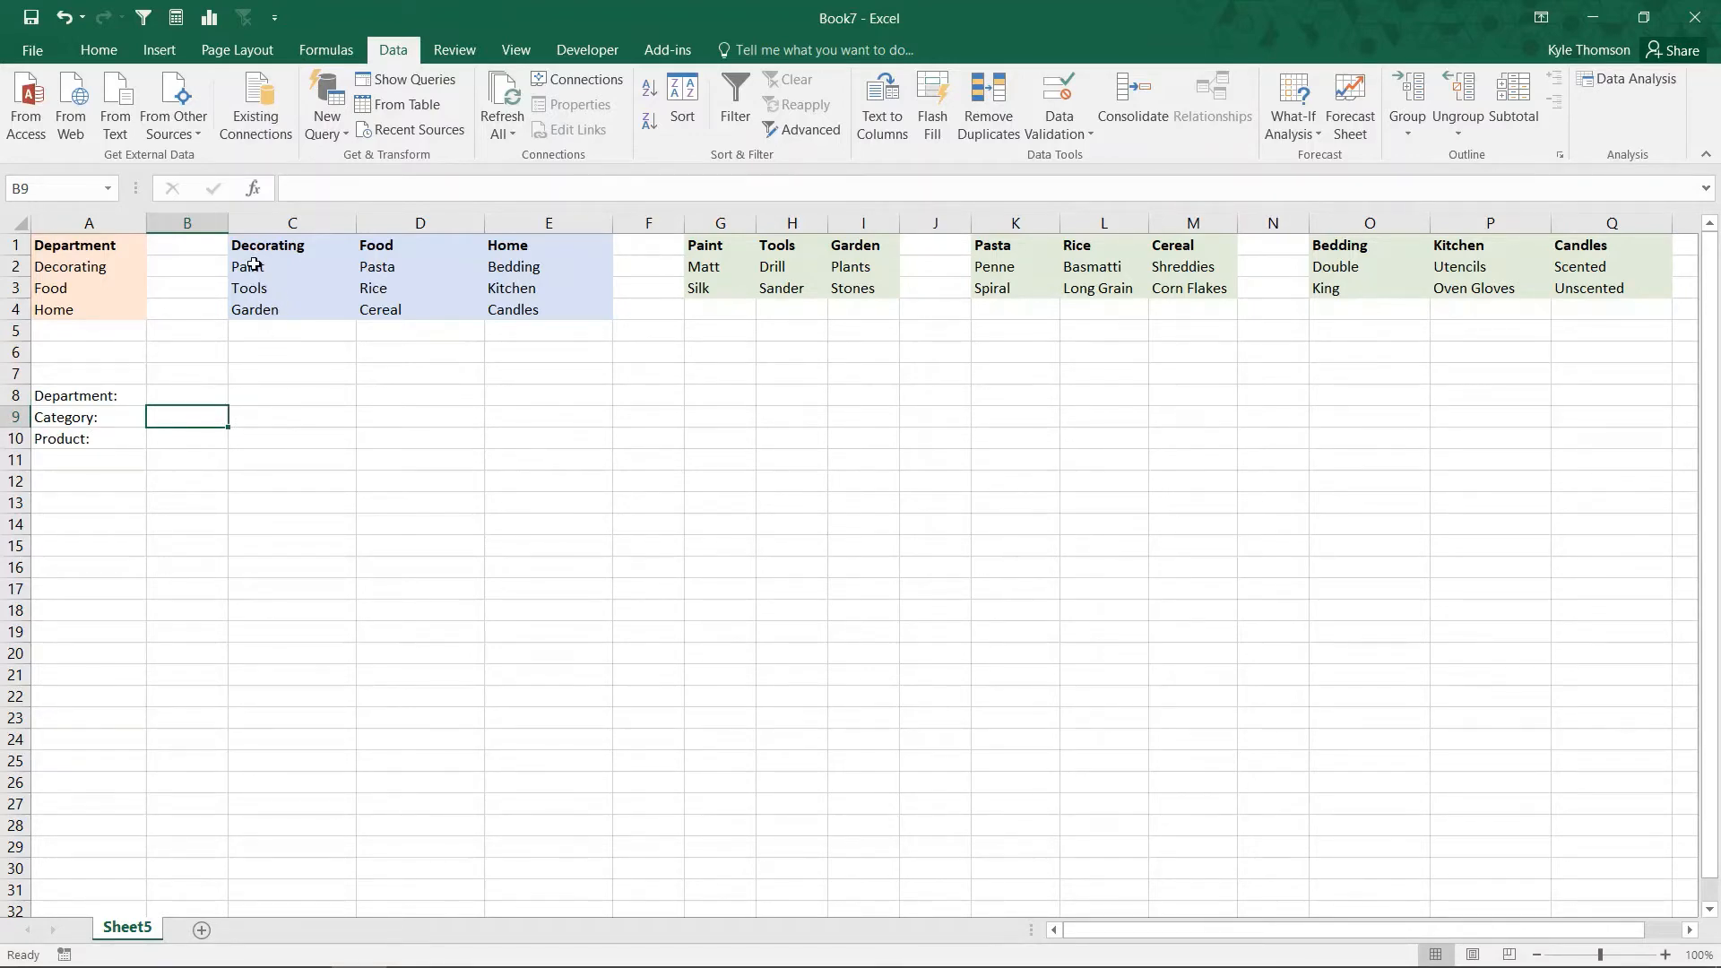
pyautogui.moveTo(254, 266); pyautogui.dragTo(253, 310)
pyautogui.click(57, 194)
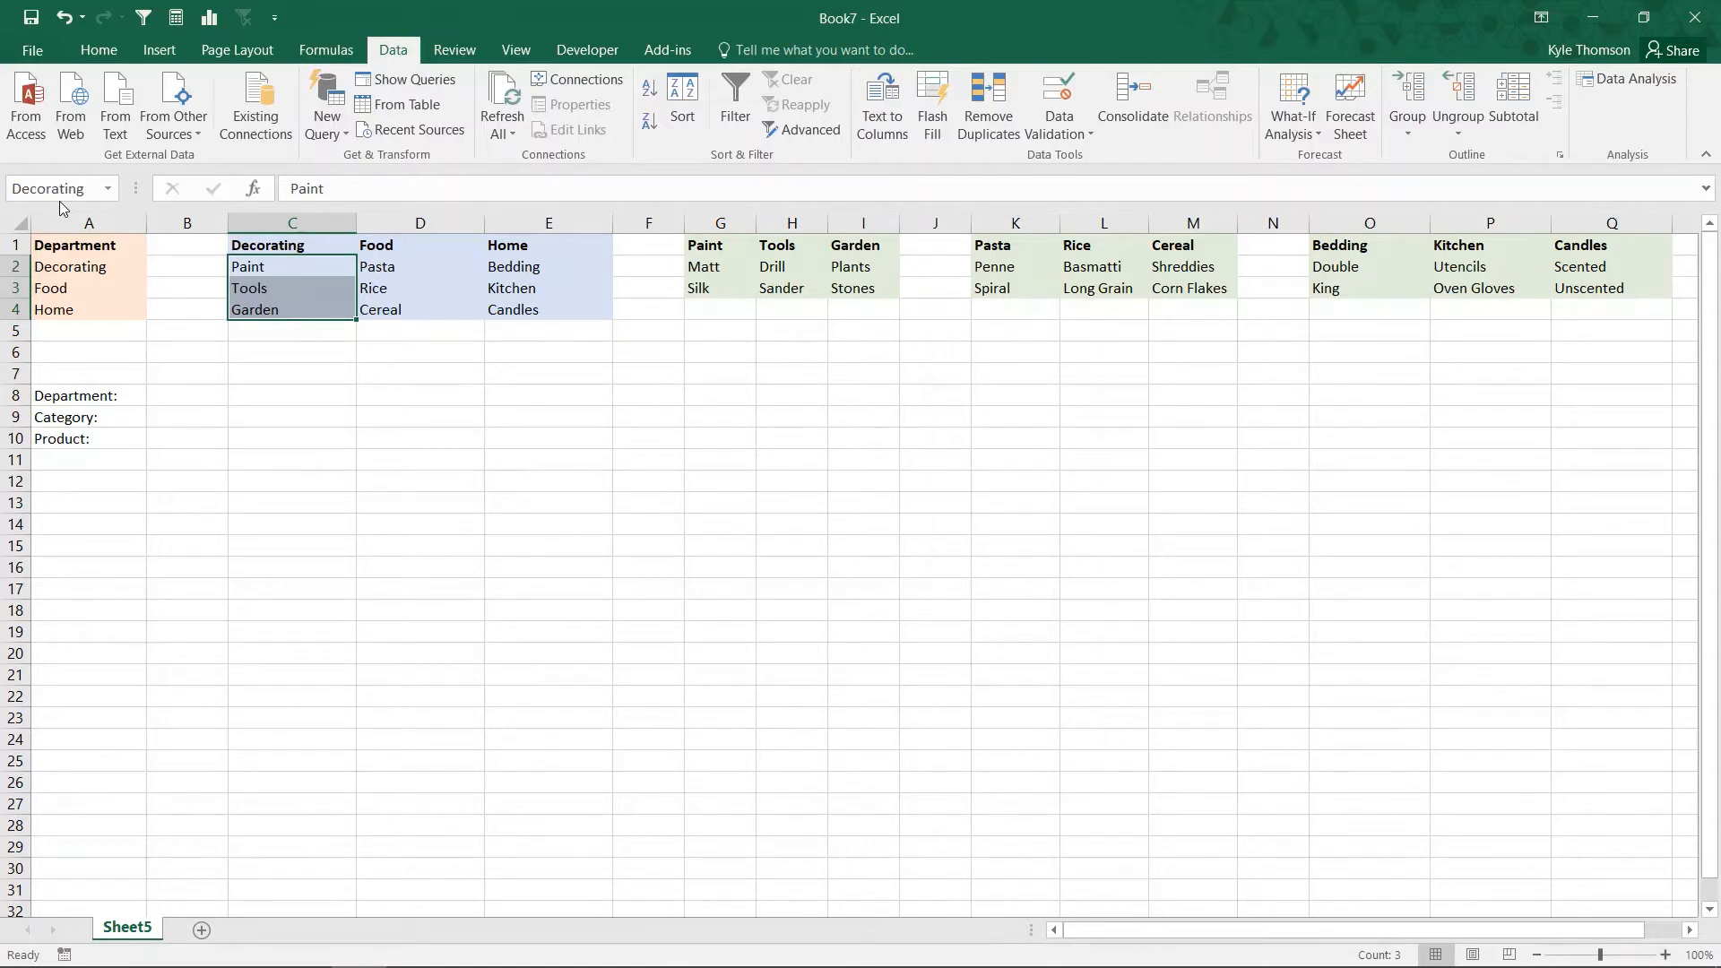
pyautogui.press('Return')
# Step: Name the category range D2:D4 Food, matching its heading
pyautogui.moveTo(369, 263); pyautogui.dragTo(390, 305)
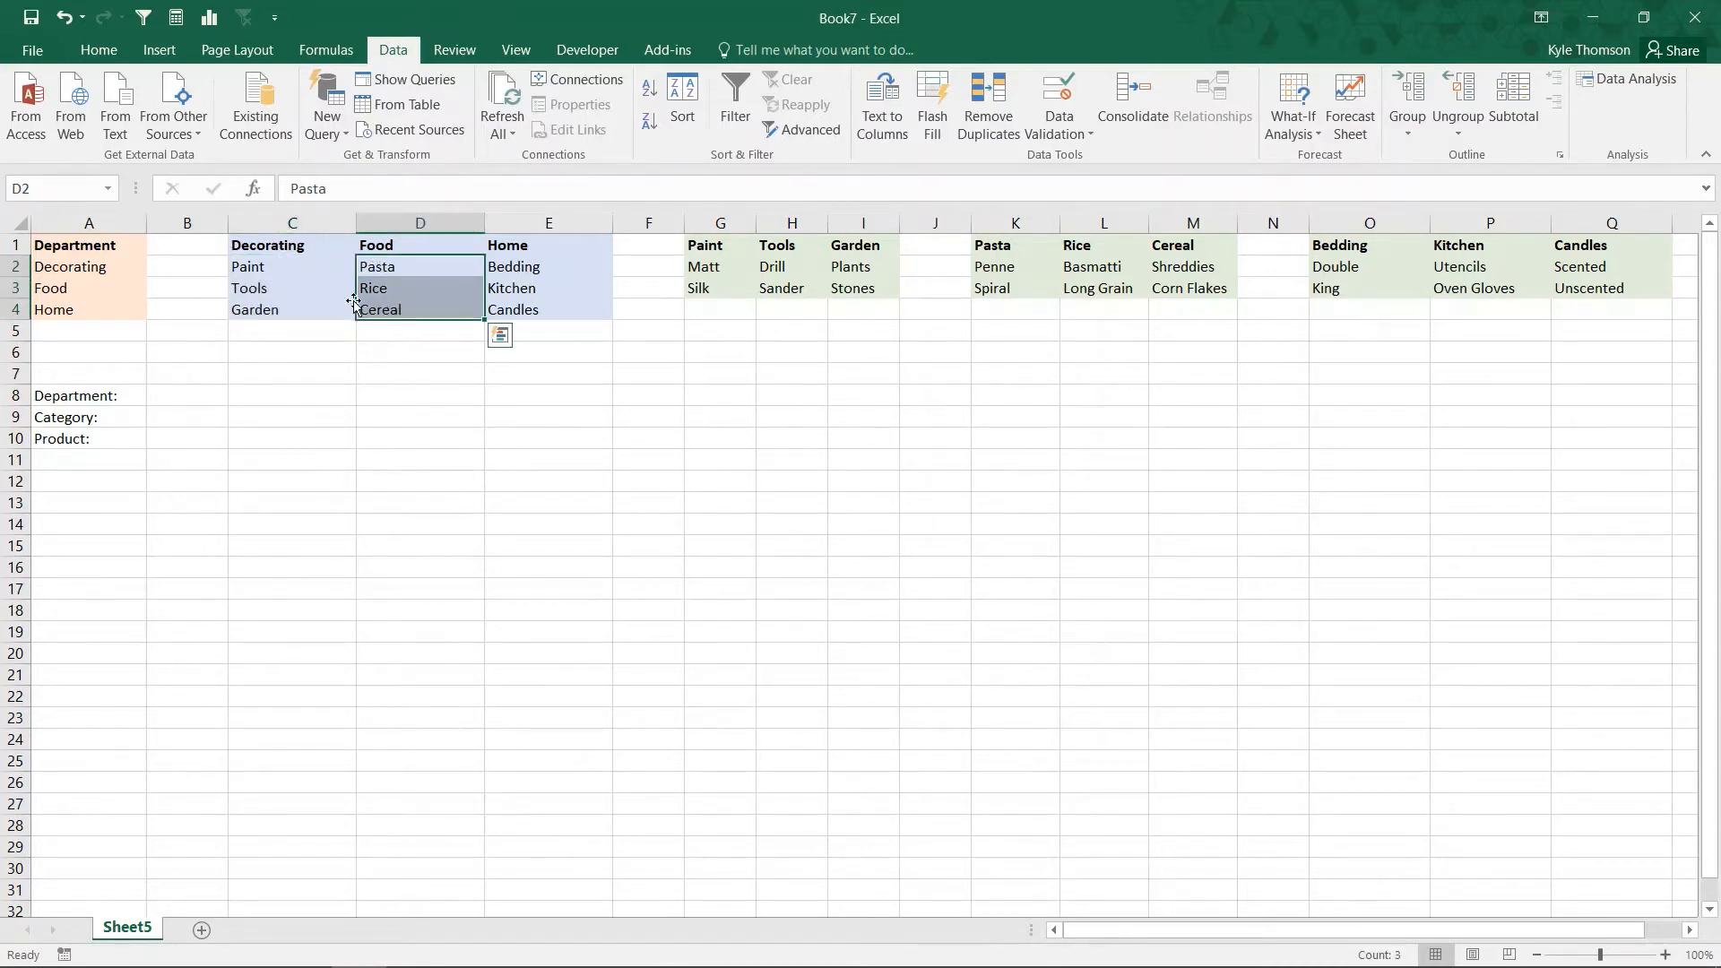
pyautogui.click(81, 190)
pyautogui.write('Food')
pyautogui.press('Return')
# Step: Name the category range E2:E4 Home and check the names of all three category ranges
pyautogui.moveTo(517, 266); pyautogui.dragTo(516, 310)
pyautogui.click(80, 190)
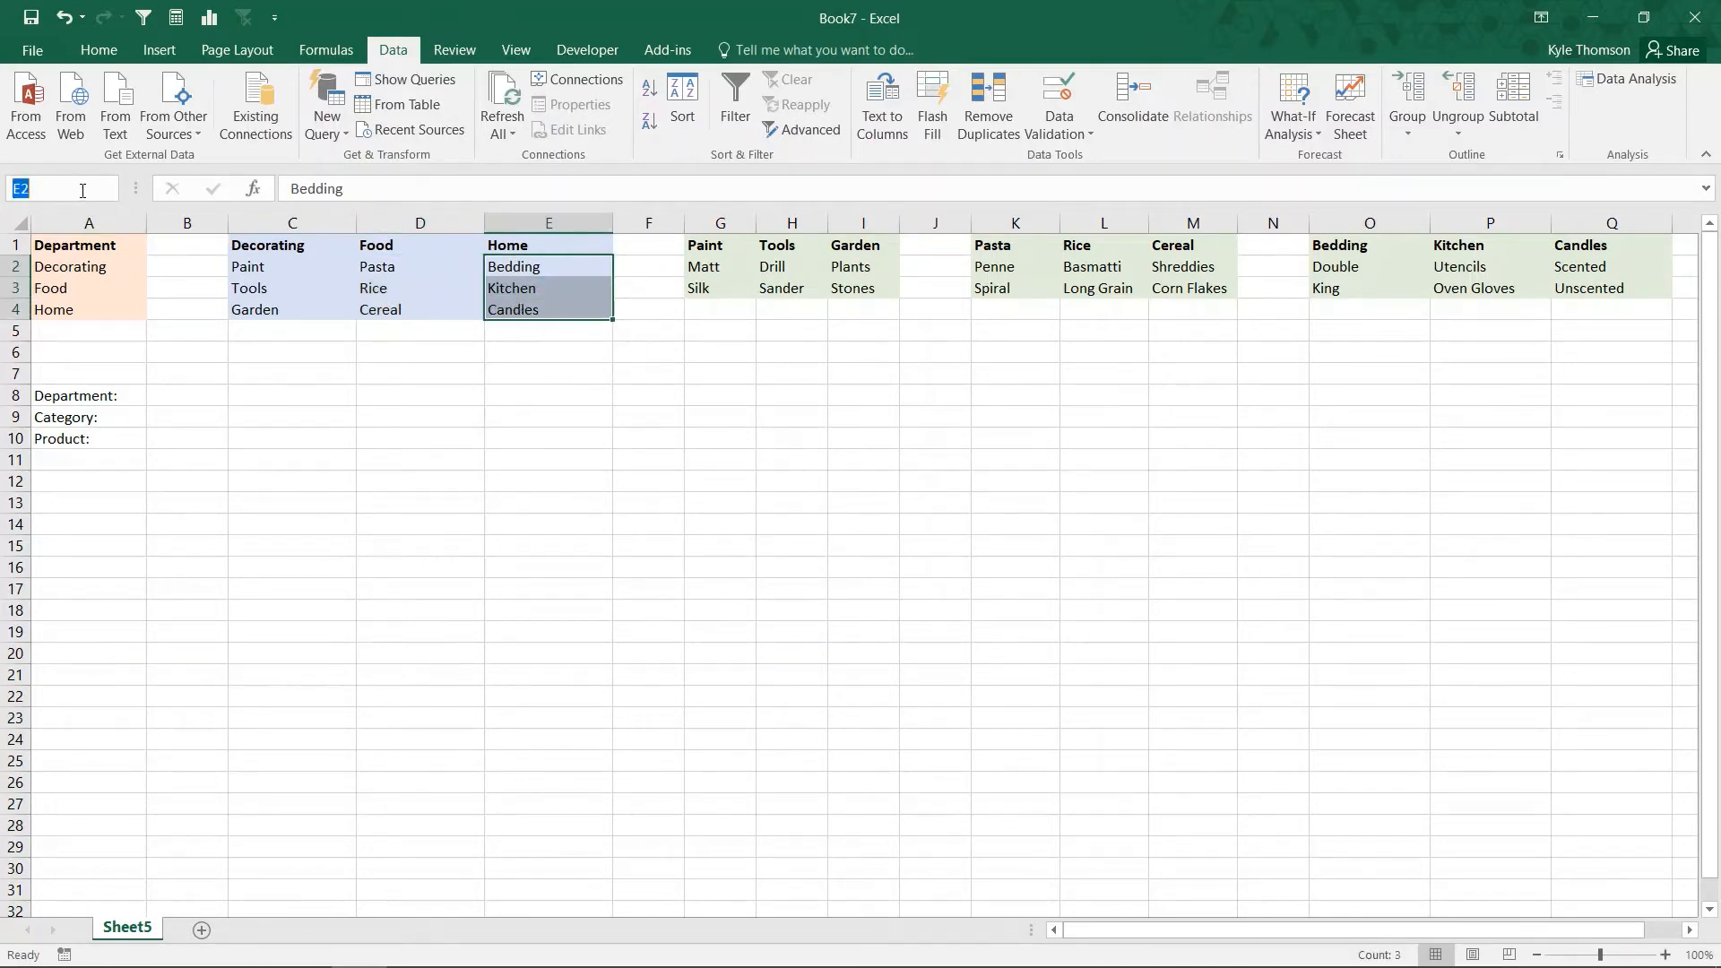
pyautogui.write('Home')
pyautogui.press('Return')
pyautogui.moveTo(253, 266); pyautogui.dragTo(253, 309)
pyautogui.moveTo(422, 267); pyautogui.dragTo(381, 309)
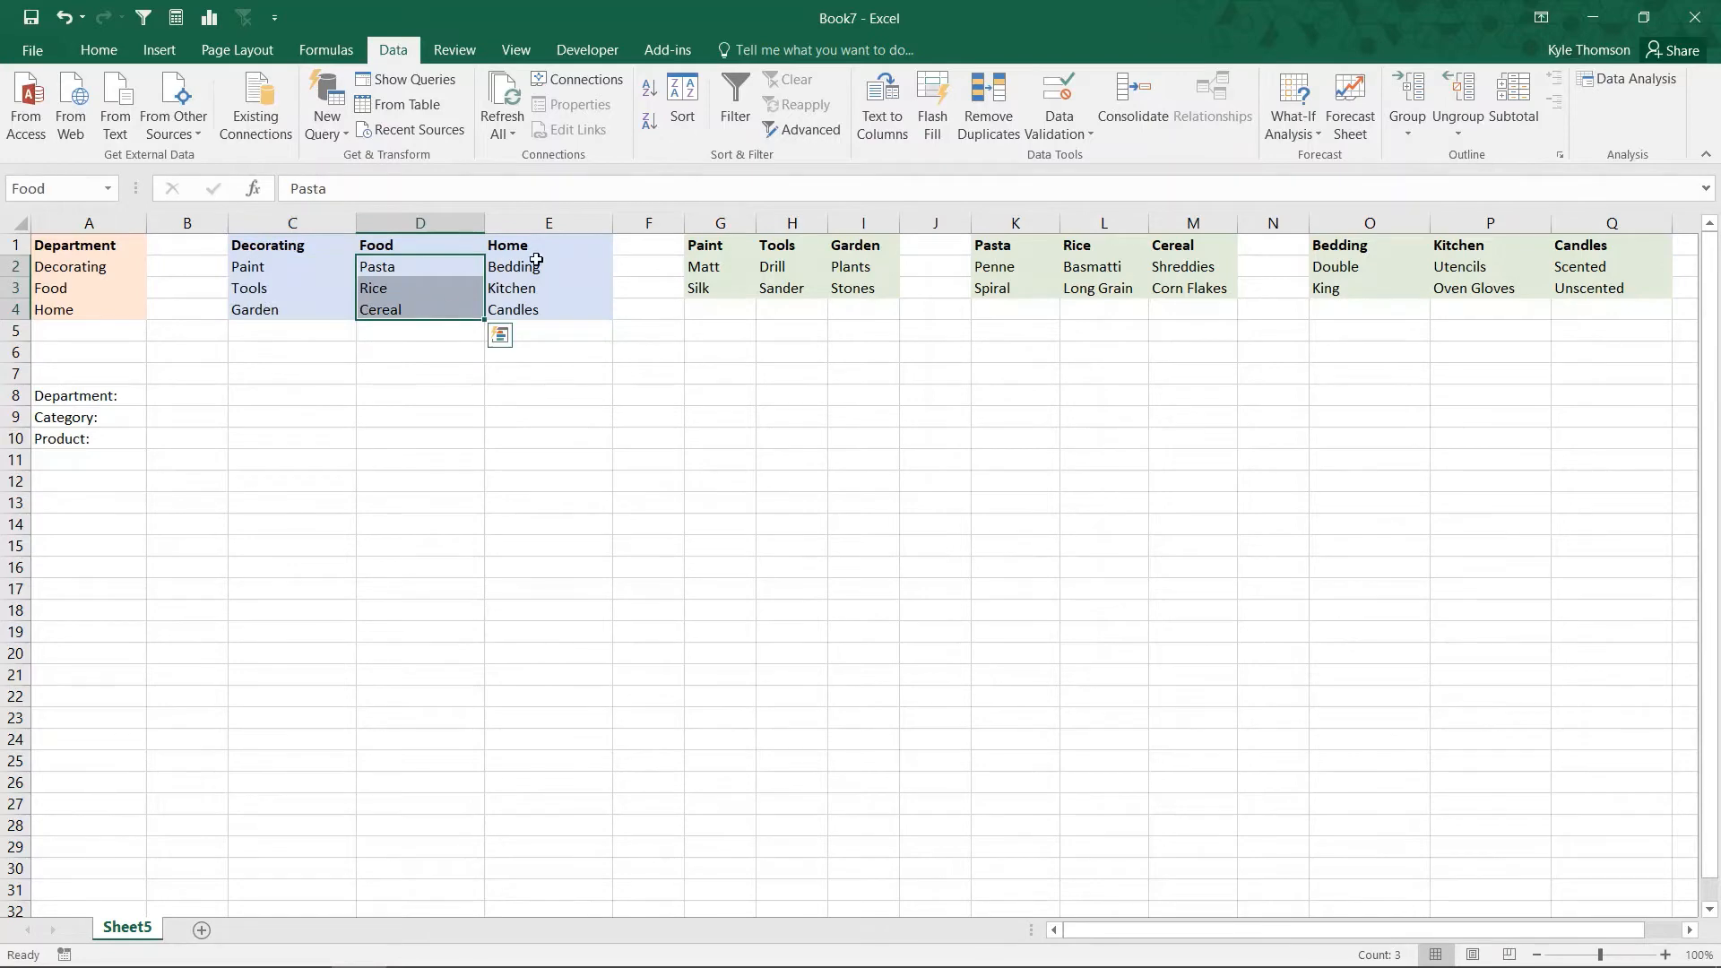
pyautogui.moveTo(576, 266); pyautogui.dragTo(535, 308)
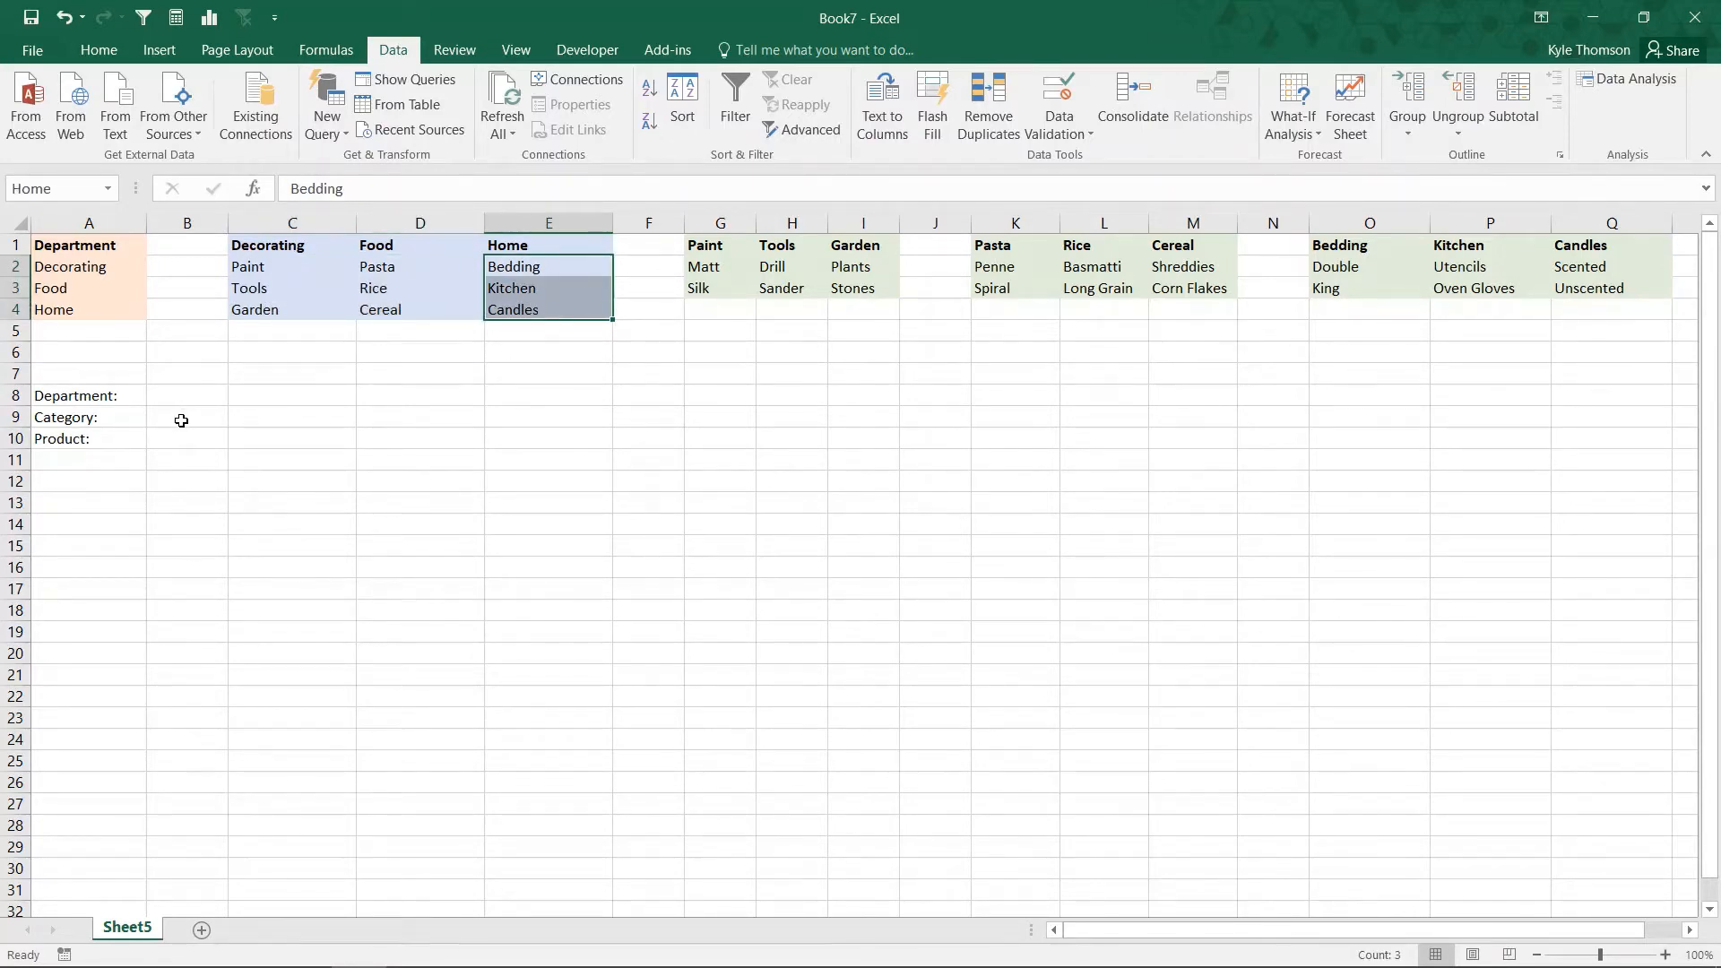
# Step: Add list data validation to category cell B9 with the source =INDIRECT($B$8), accepting the source even though it evaluates to an error
pyautogui.click(181, 420)
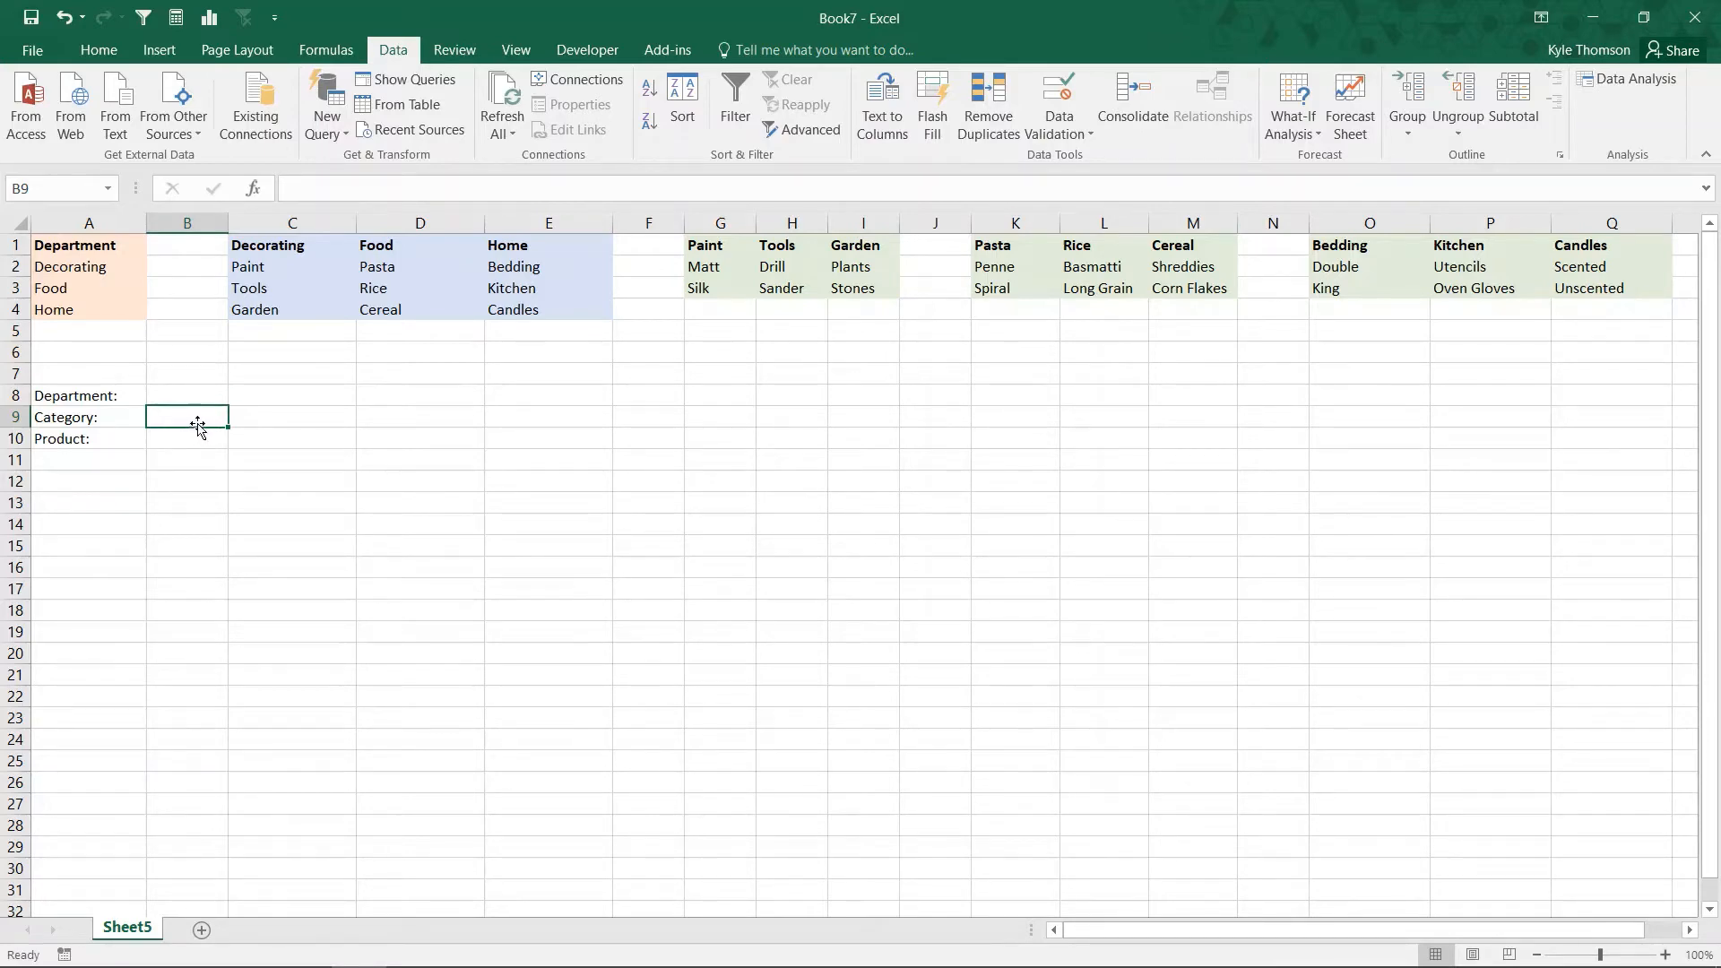
pyautogui.click(1055, 93)
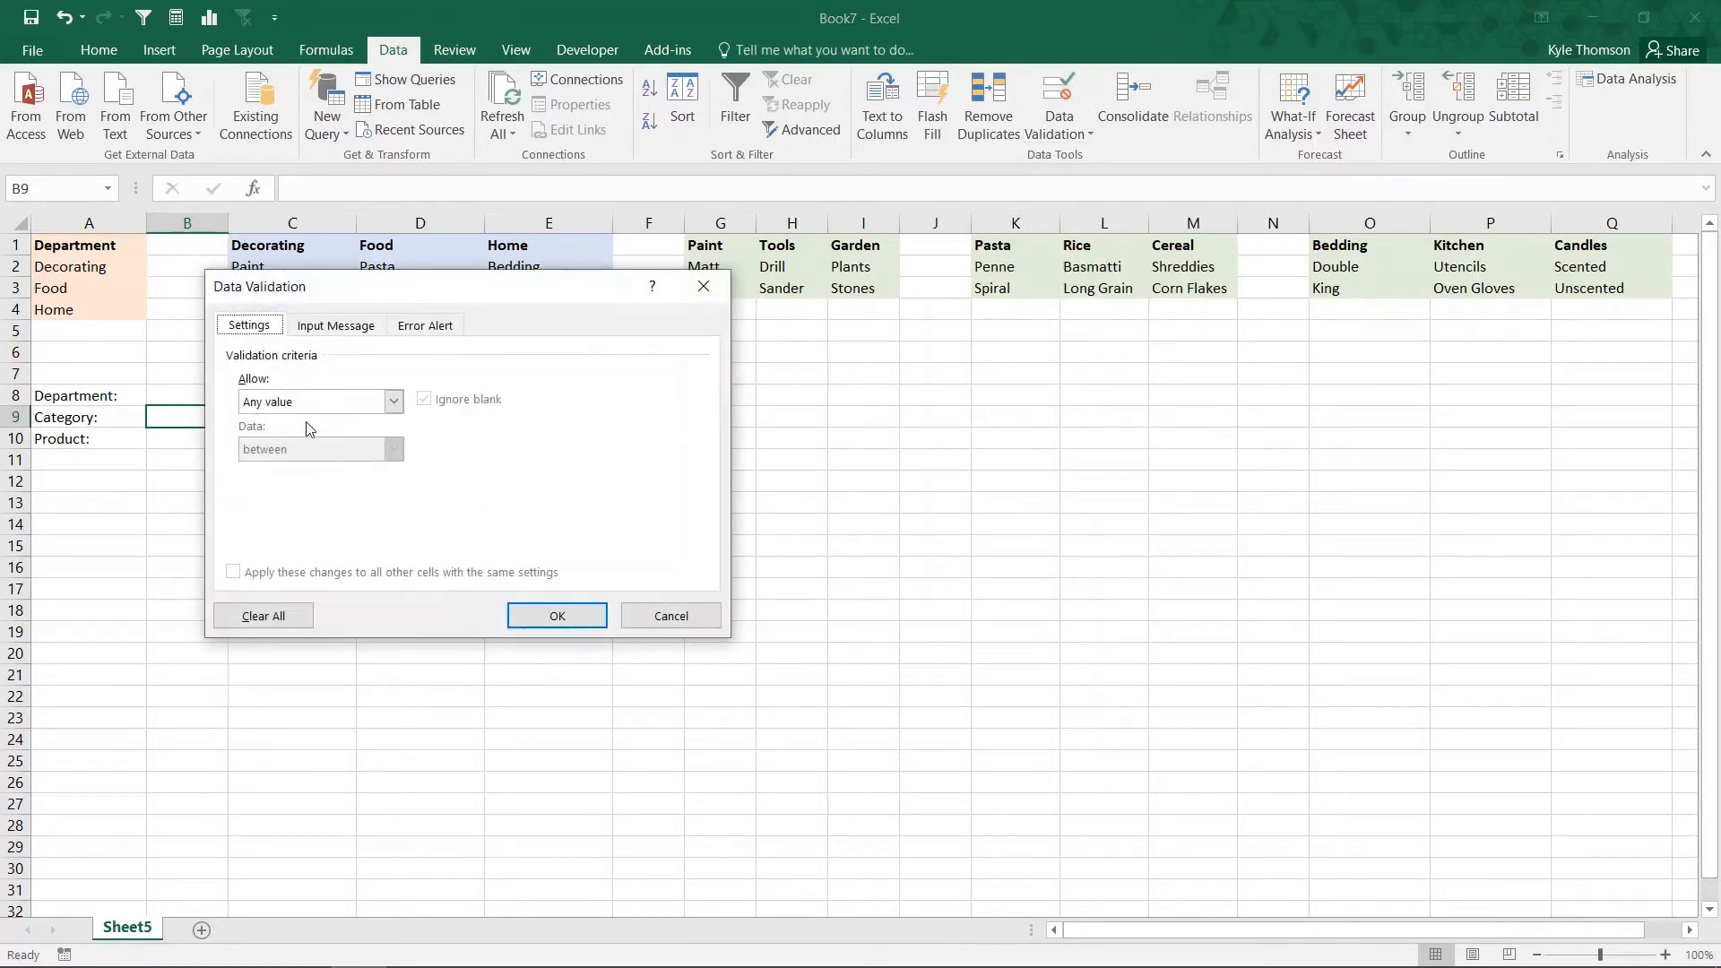
pyautogui.click(294, 400)
pyautogui.click(287, 462)
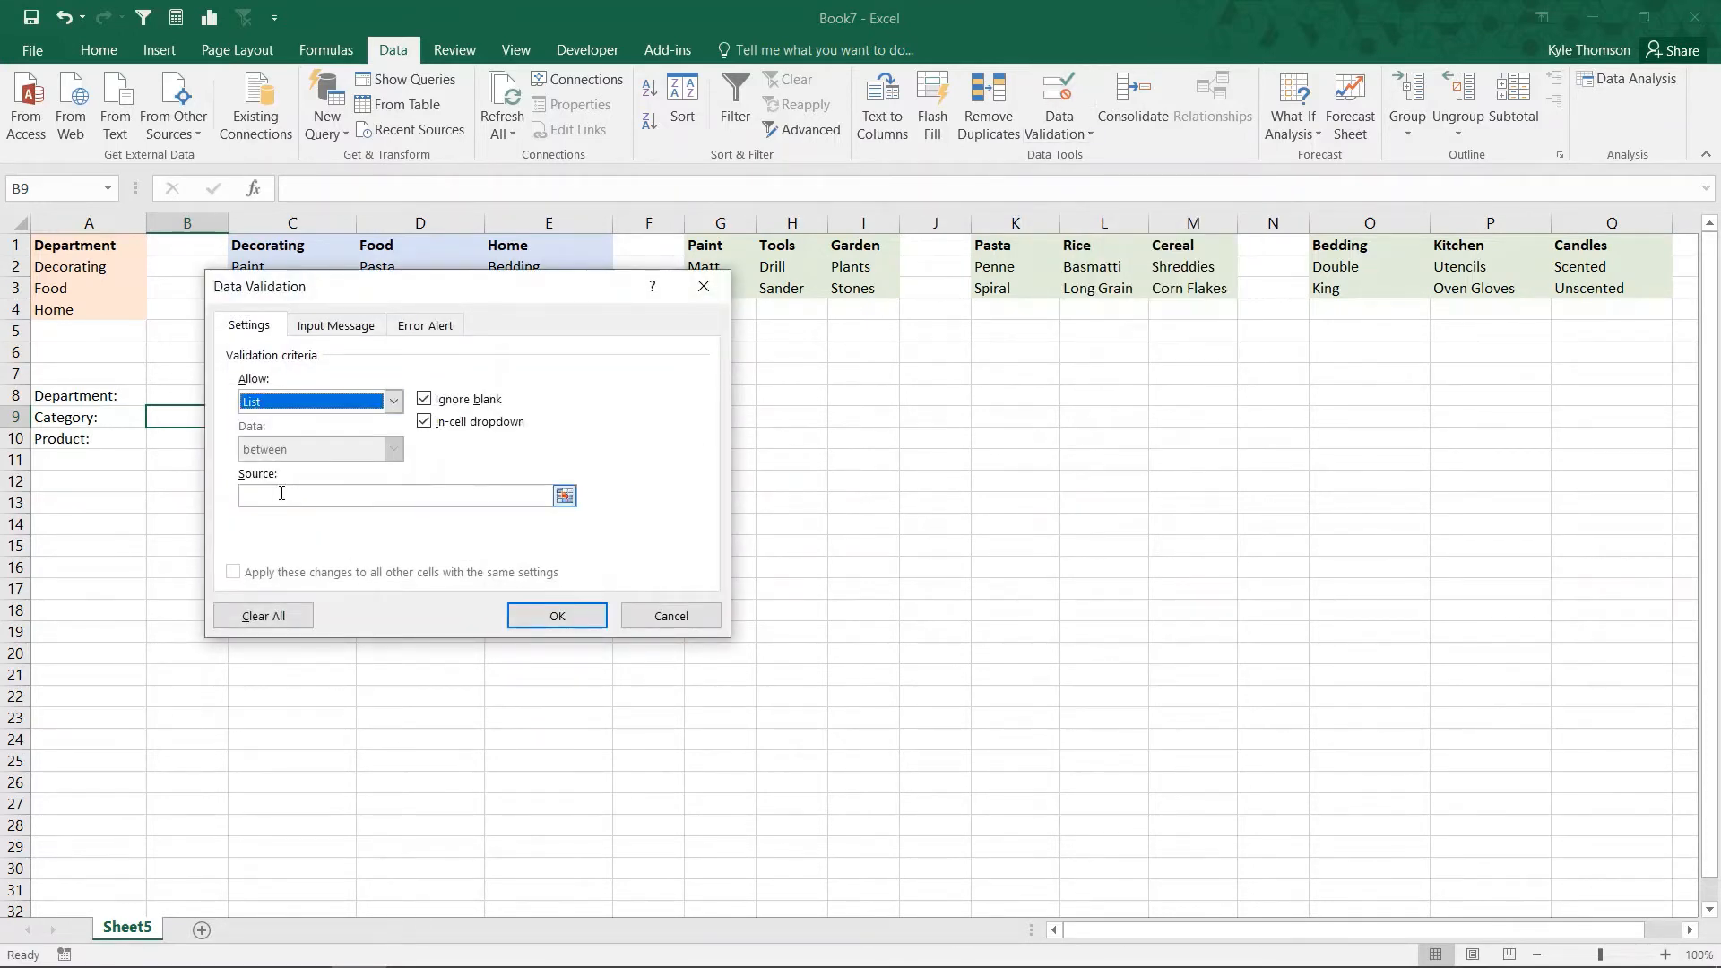
pyautogui.click(282, 493)
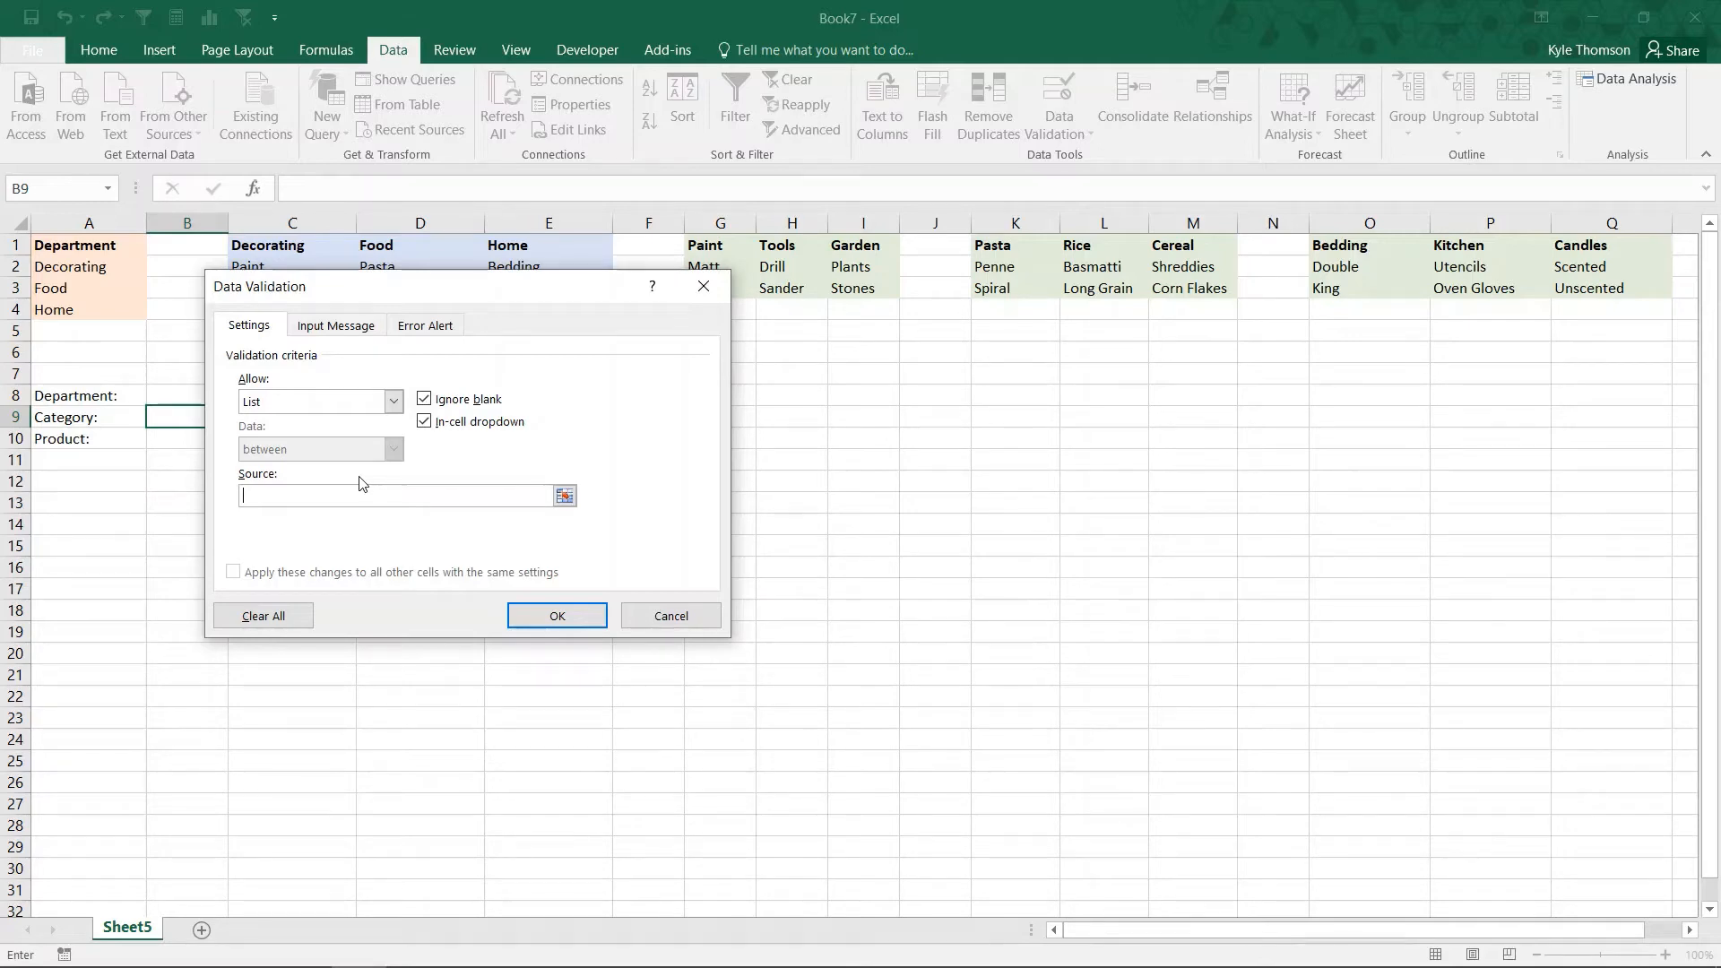
pyautogui.write('=INDIRECT(')
pyautogui.click(182, 395)
pyautogui.write(')')
pyautogui.press('Return')
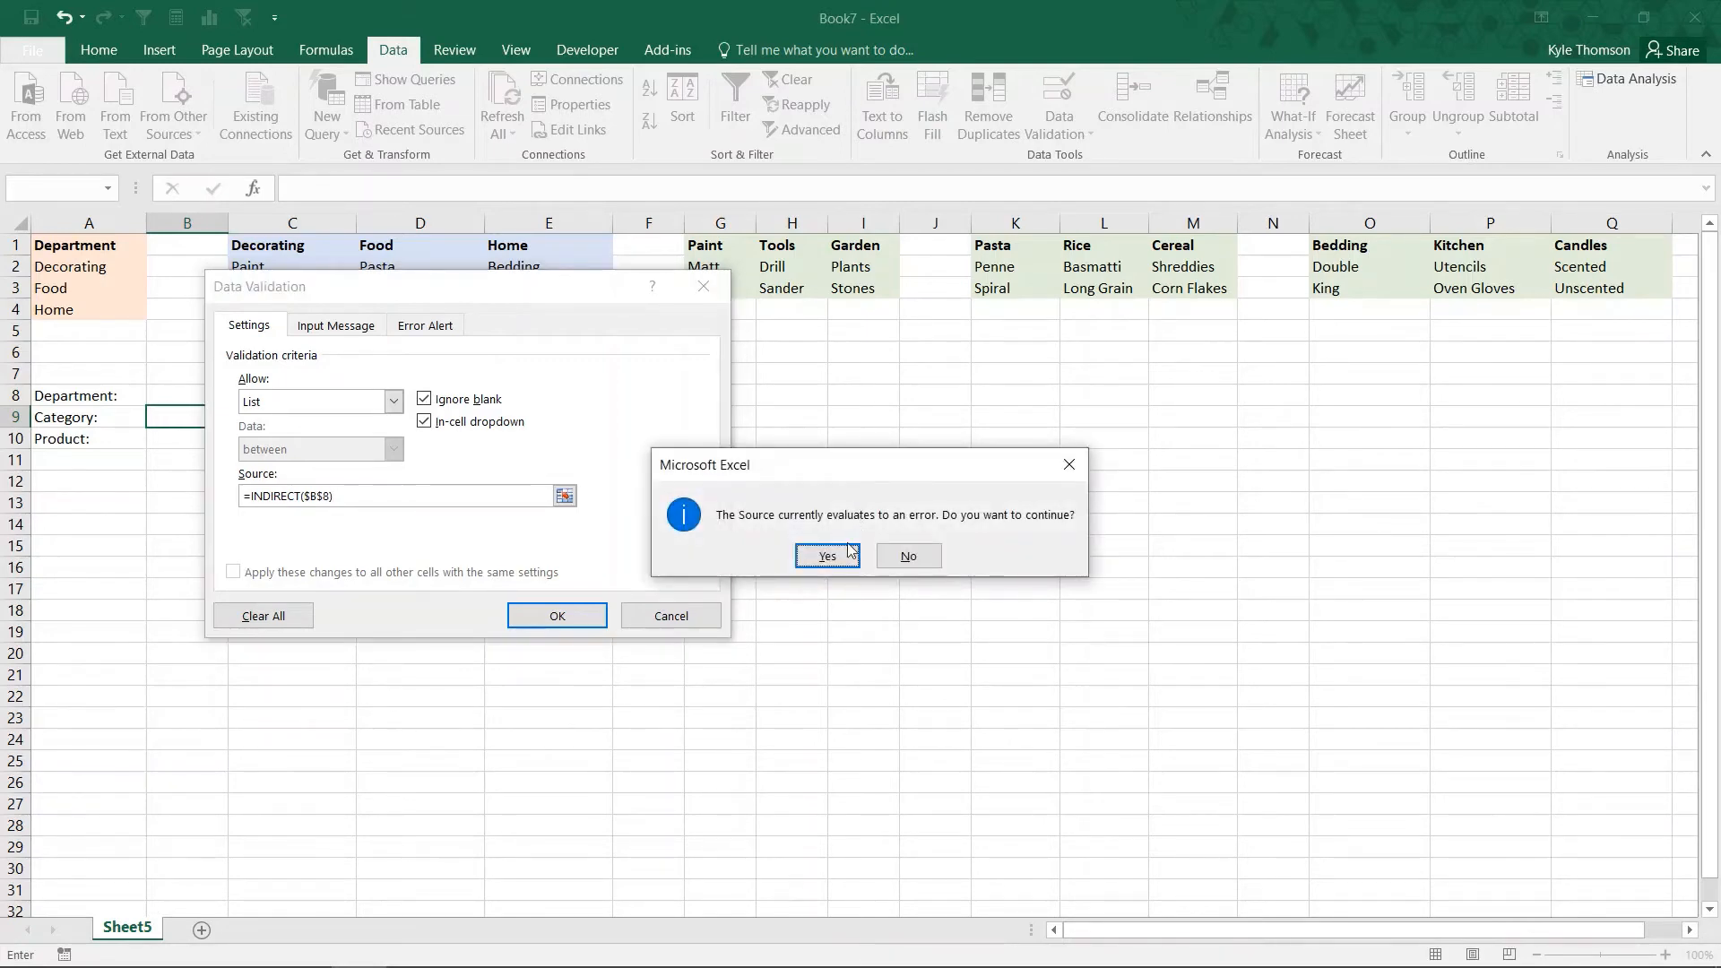
pyautogui.click(828, 562)
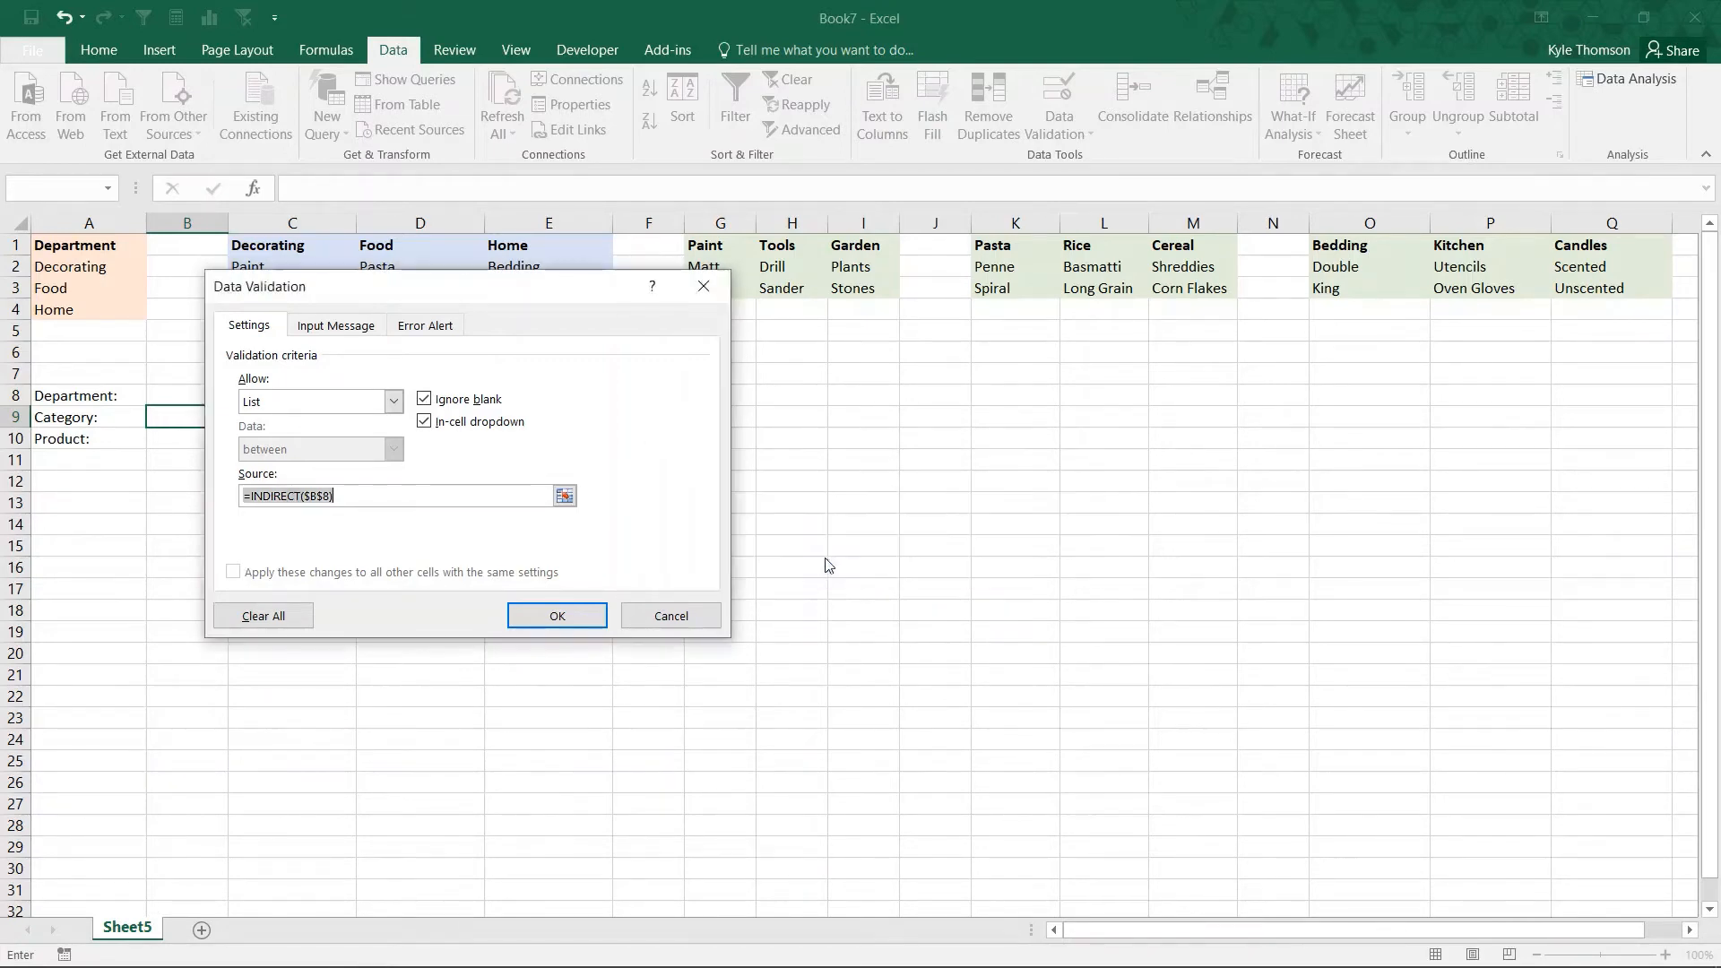
# Step: Test the dependent dropdowns by choosing Decorating as the department in B8 and Paint as the category in B9
pyautogui.click(210, 394)
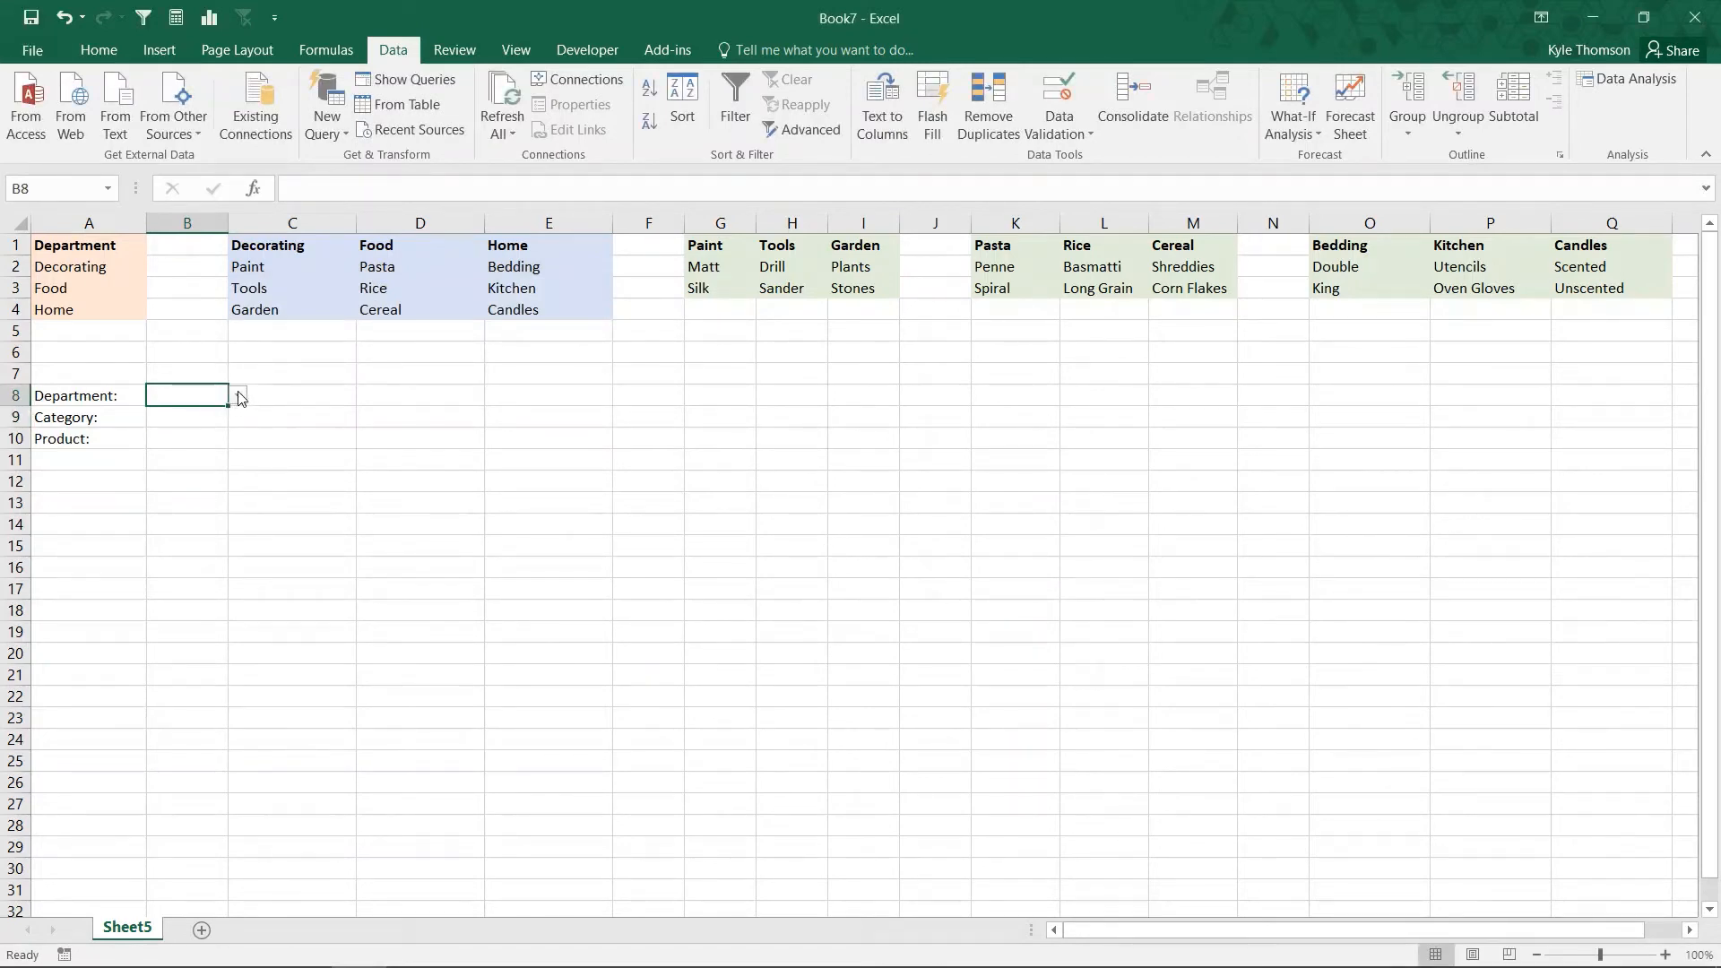
pyautogui.click(239, 395)
pyautogui.click(223, 420)
pyautogui.click(225, 415)
pyautogui.click(237, 419)
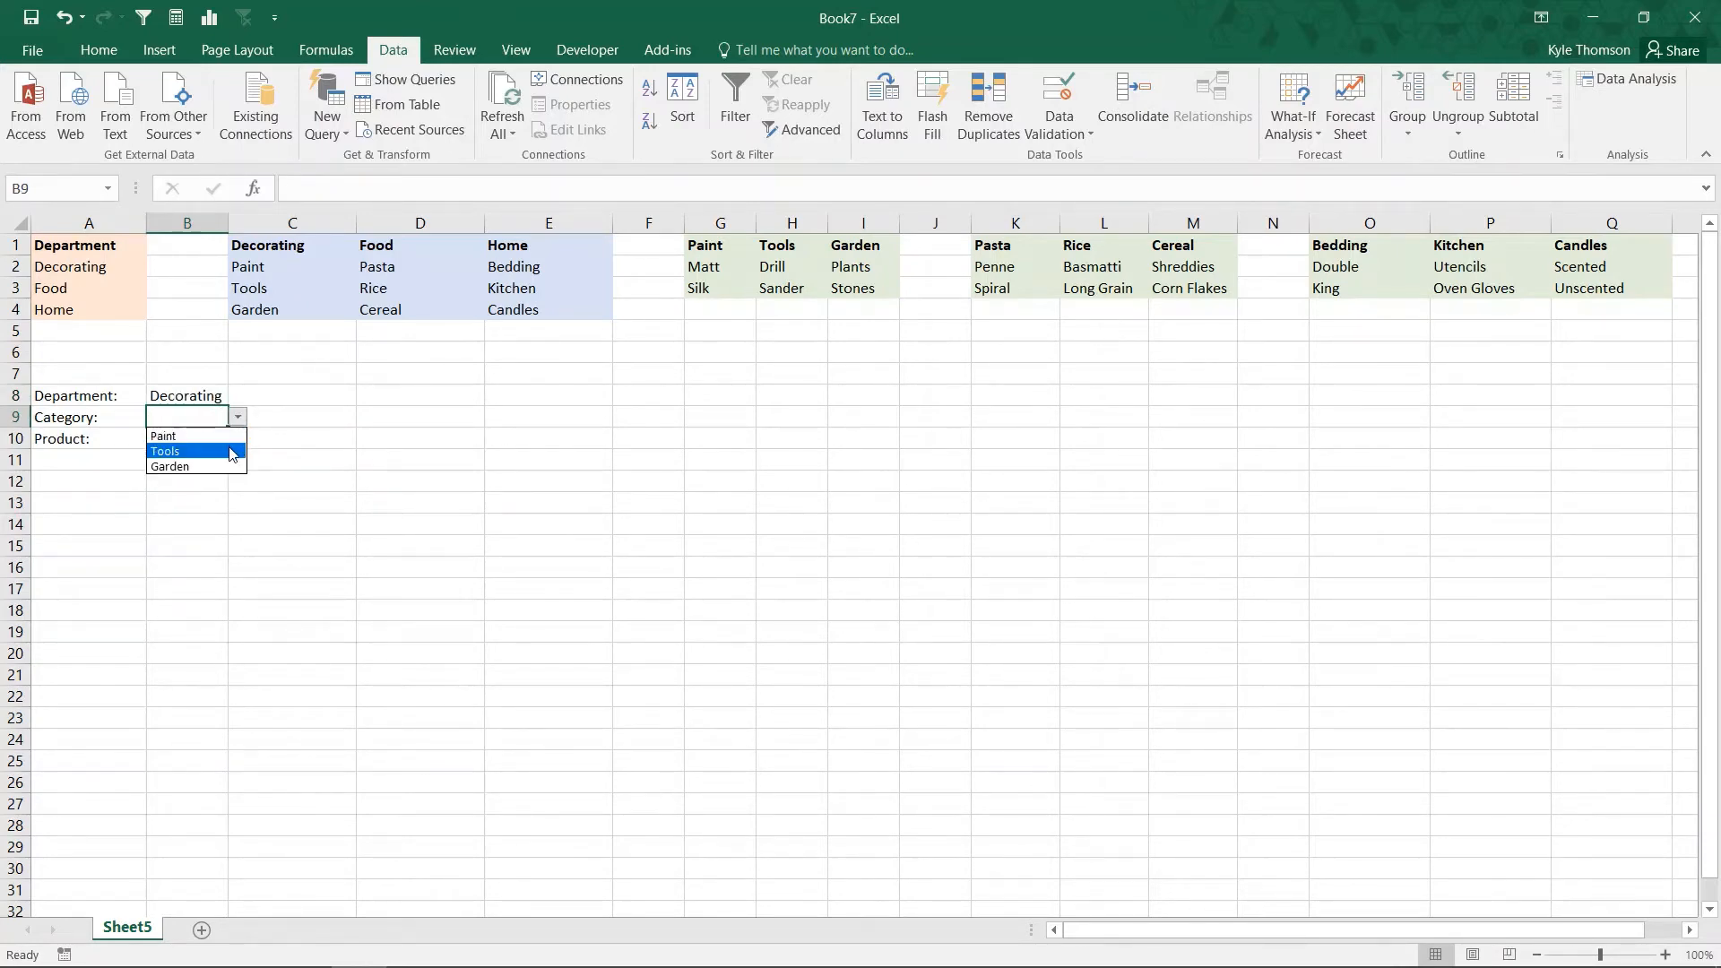
pyautogui.press('Escape')
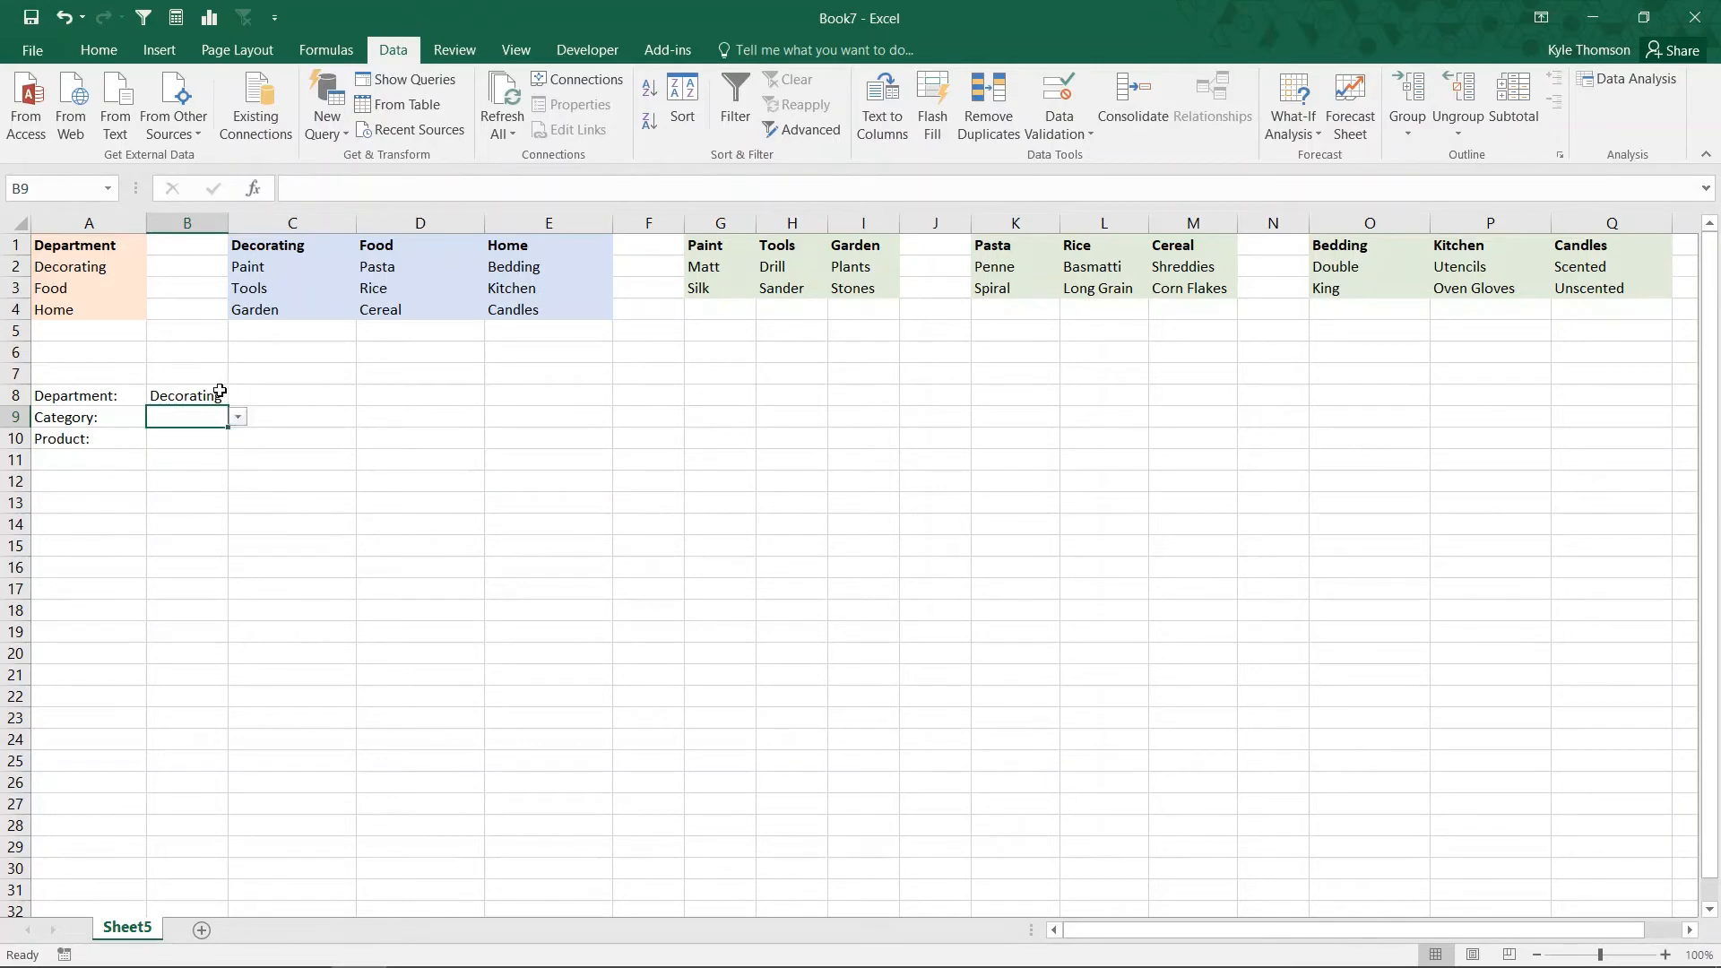
pyautogui.click(238, 417)
pyautogui.click(215, 436)
# Step: Switch the department in B8 to Food and choose Pasta as the category in B9
pyautogui.click(218, 400)
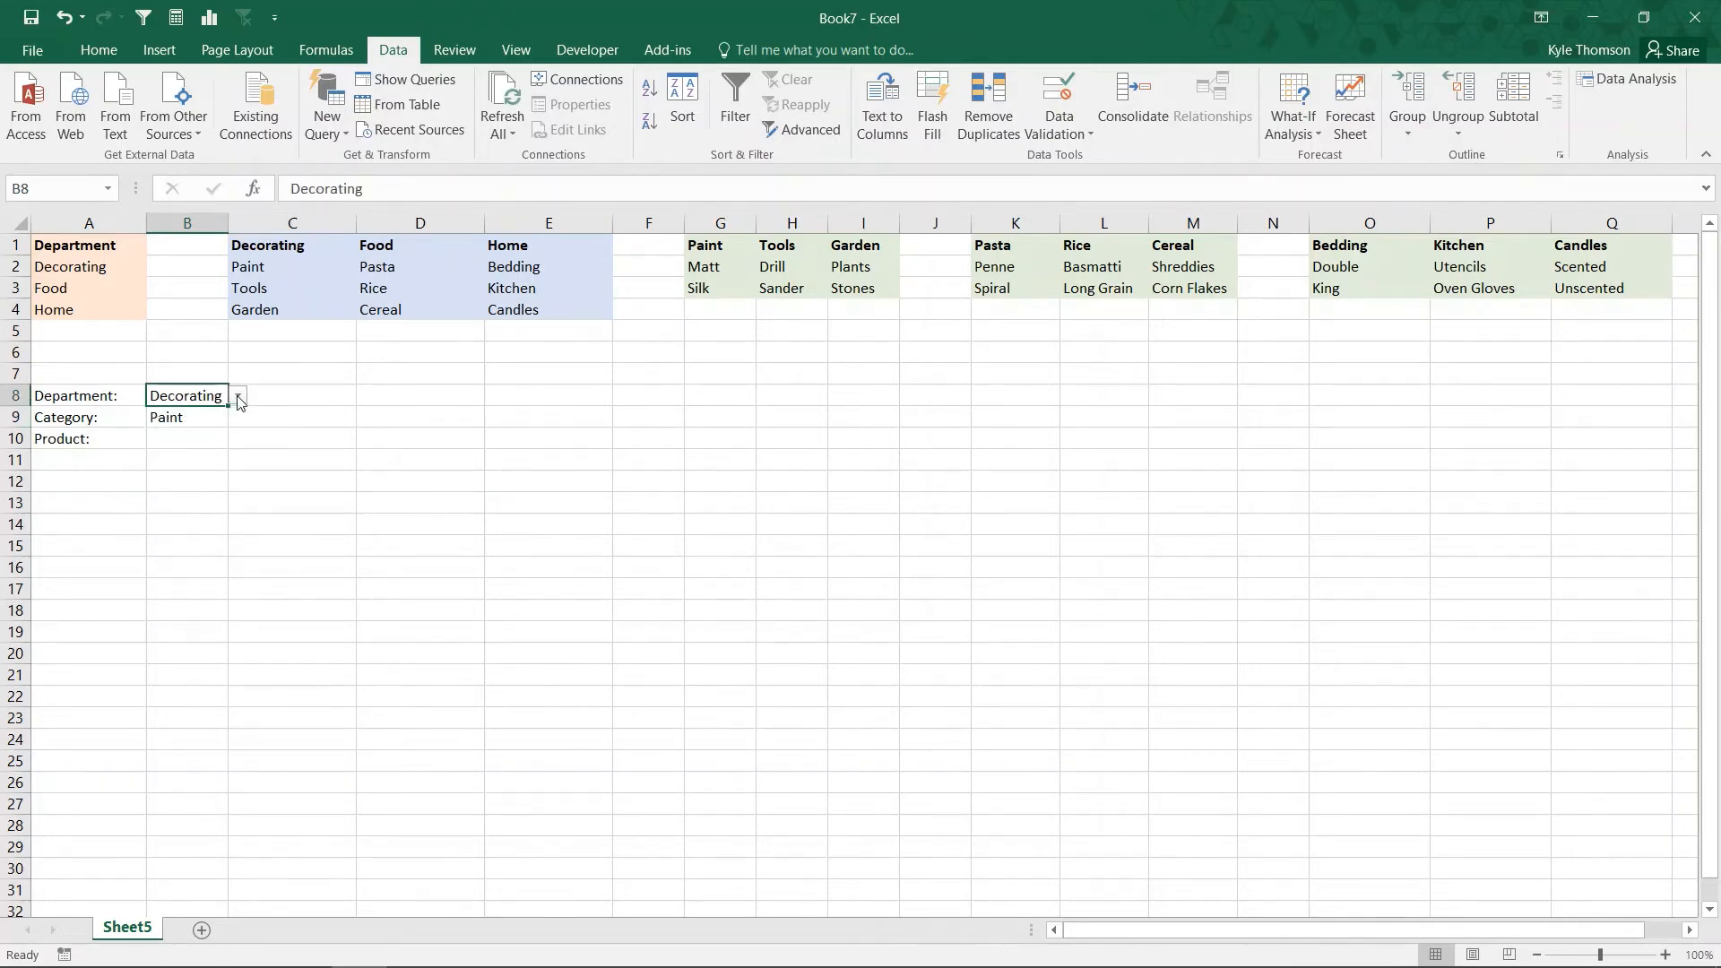
pyautogui.click(237, 395)
pyautogui.click(220, 422)
pyautogui.click(210, 426)
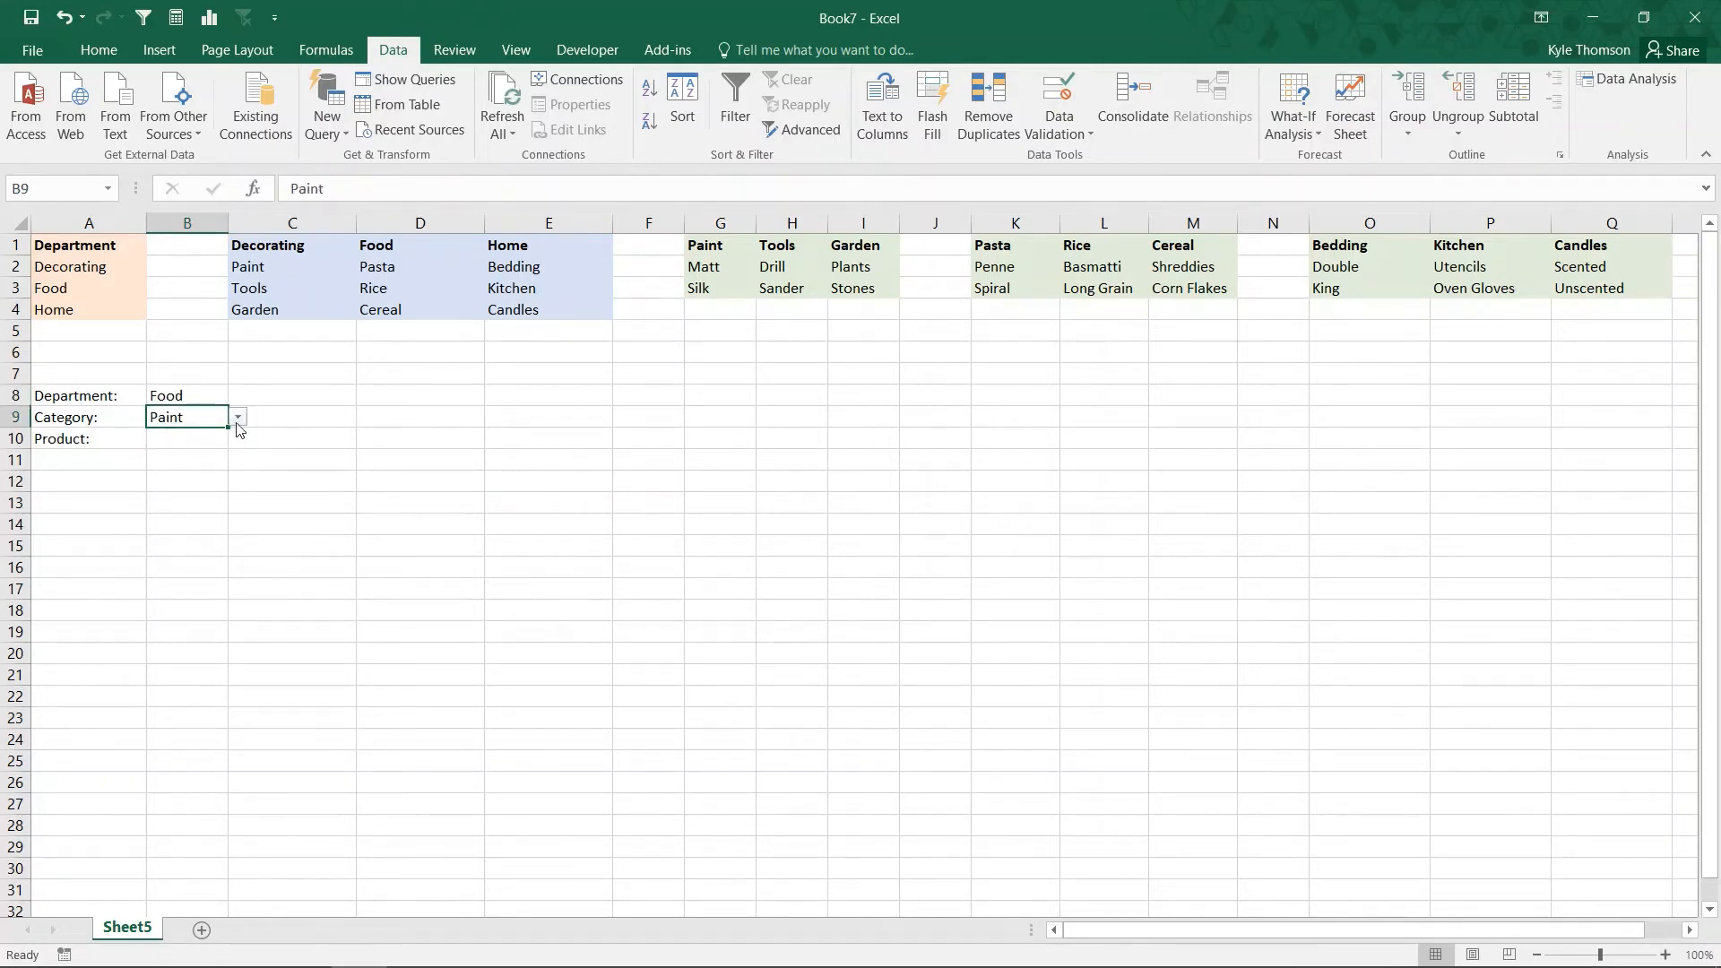
pyautogui.click(238, 417)
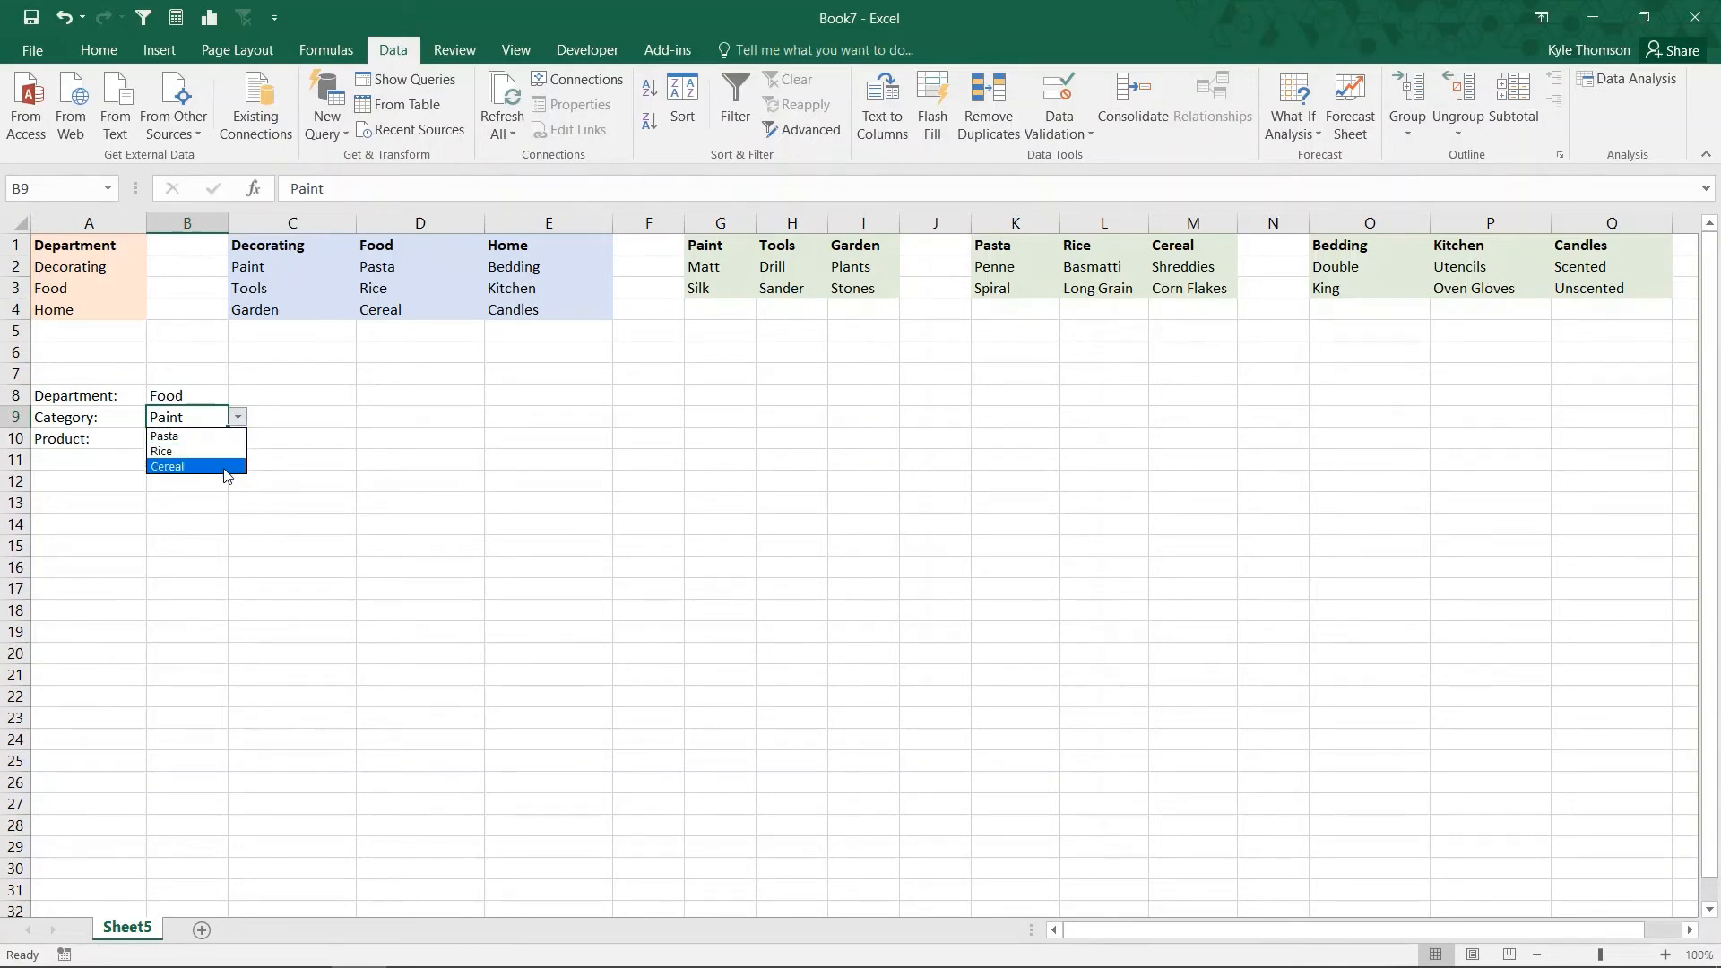
pyautogui.click(220, 436)
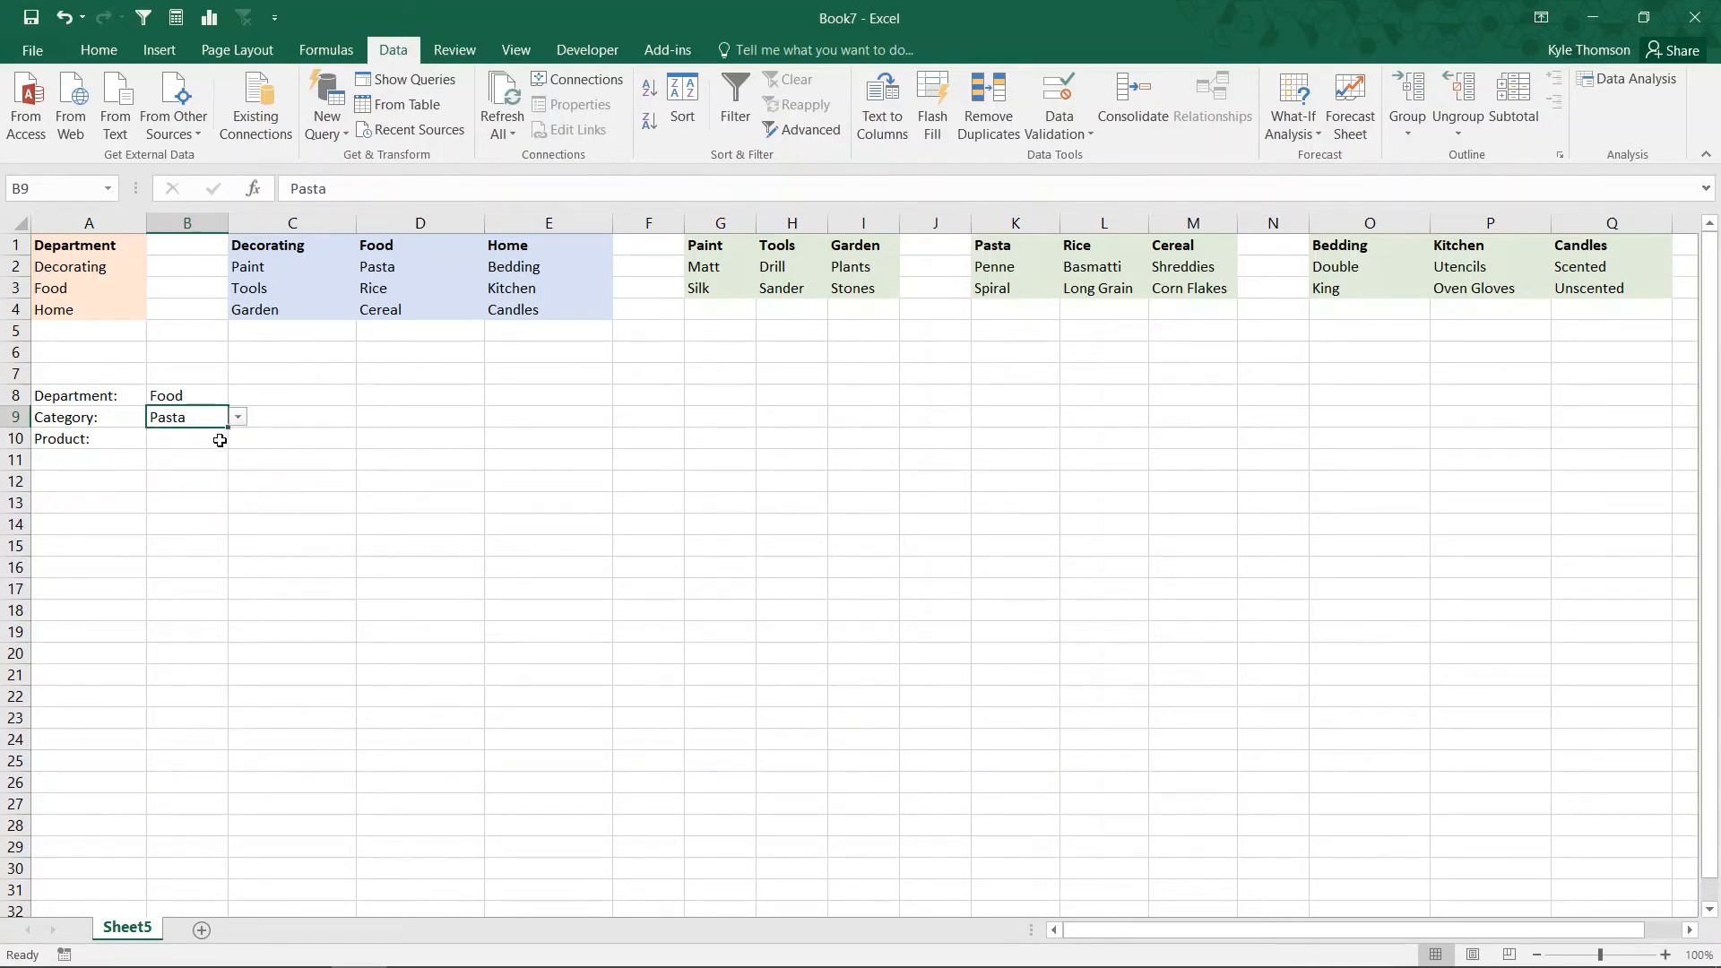
pyautogui.click(224, 444)
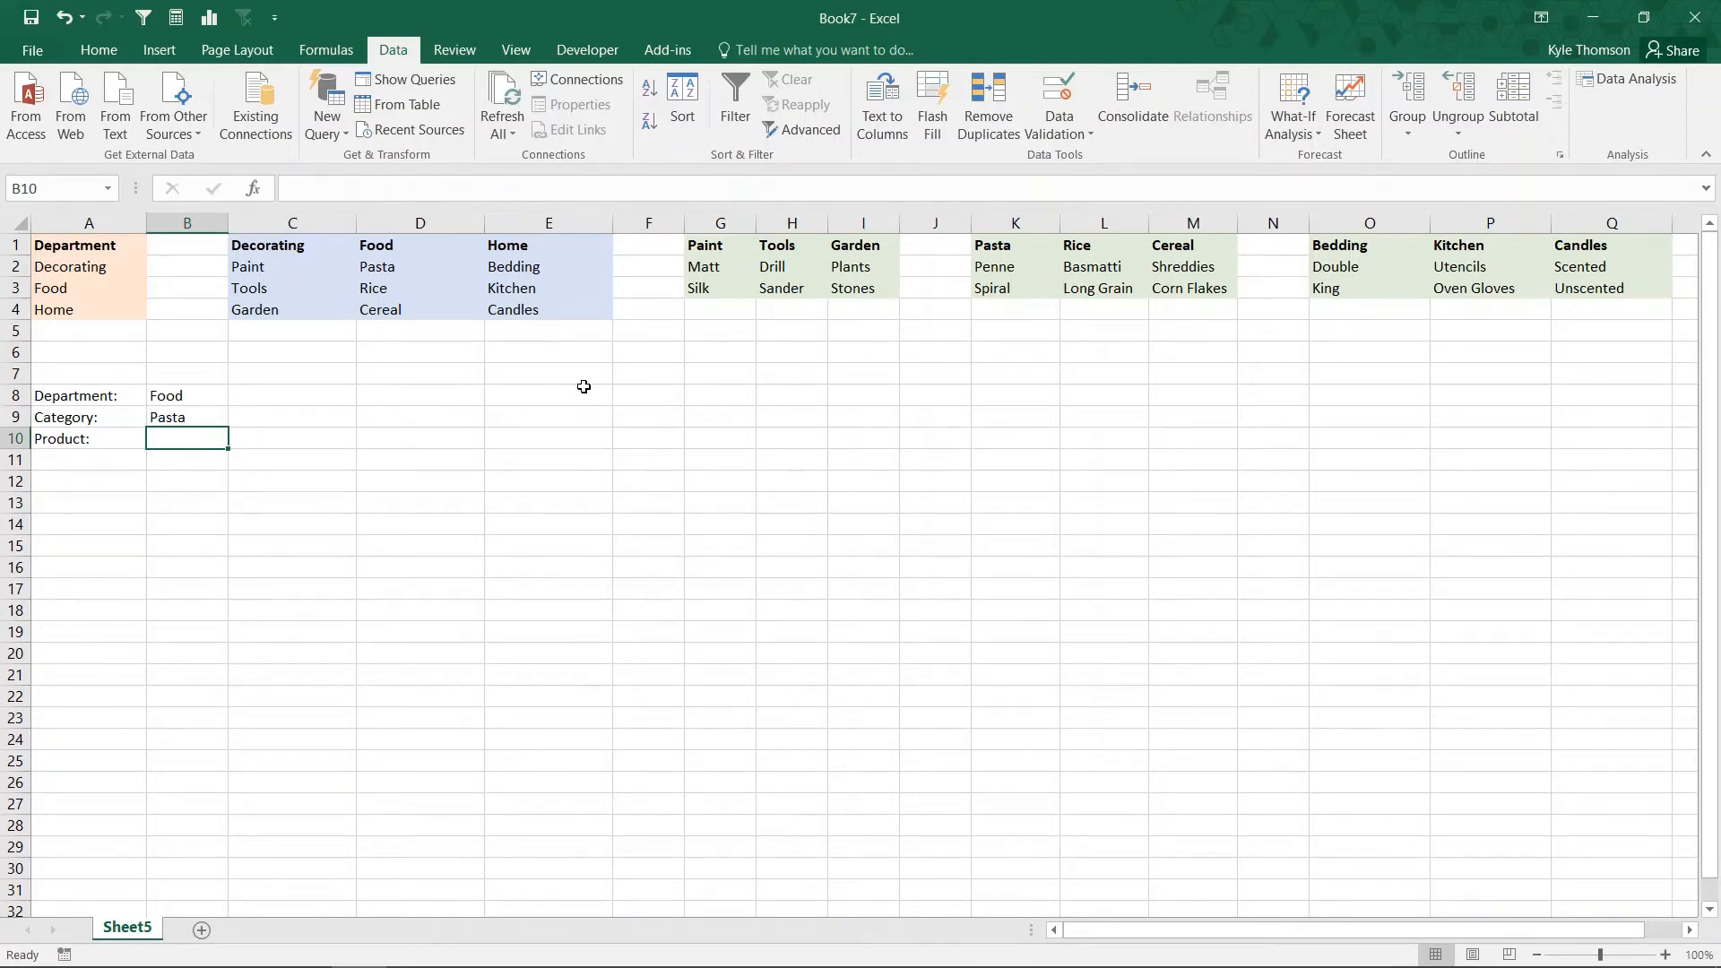
# Step: Name the product range G2:G3 Paint, matching its heading
pyautogui.click(699, 272)
pyautogui.moveTo(699, 272); pyautogui.dragTo(699, 289)
pyautogui.click(45, 188)
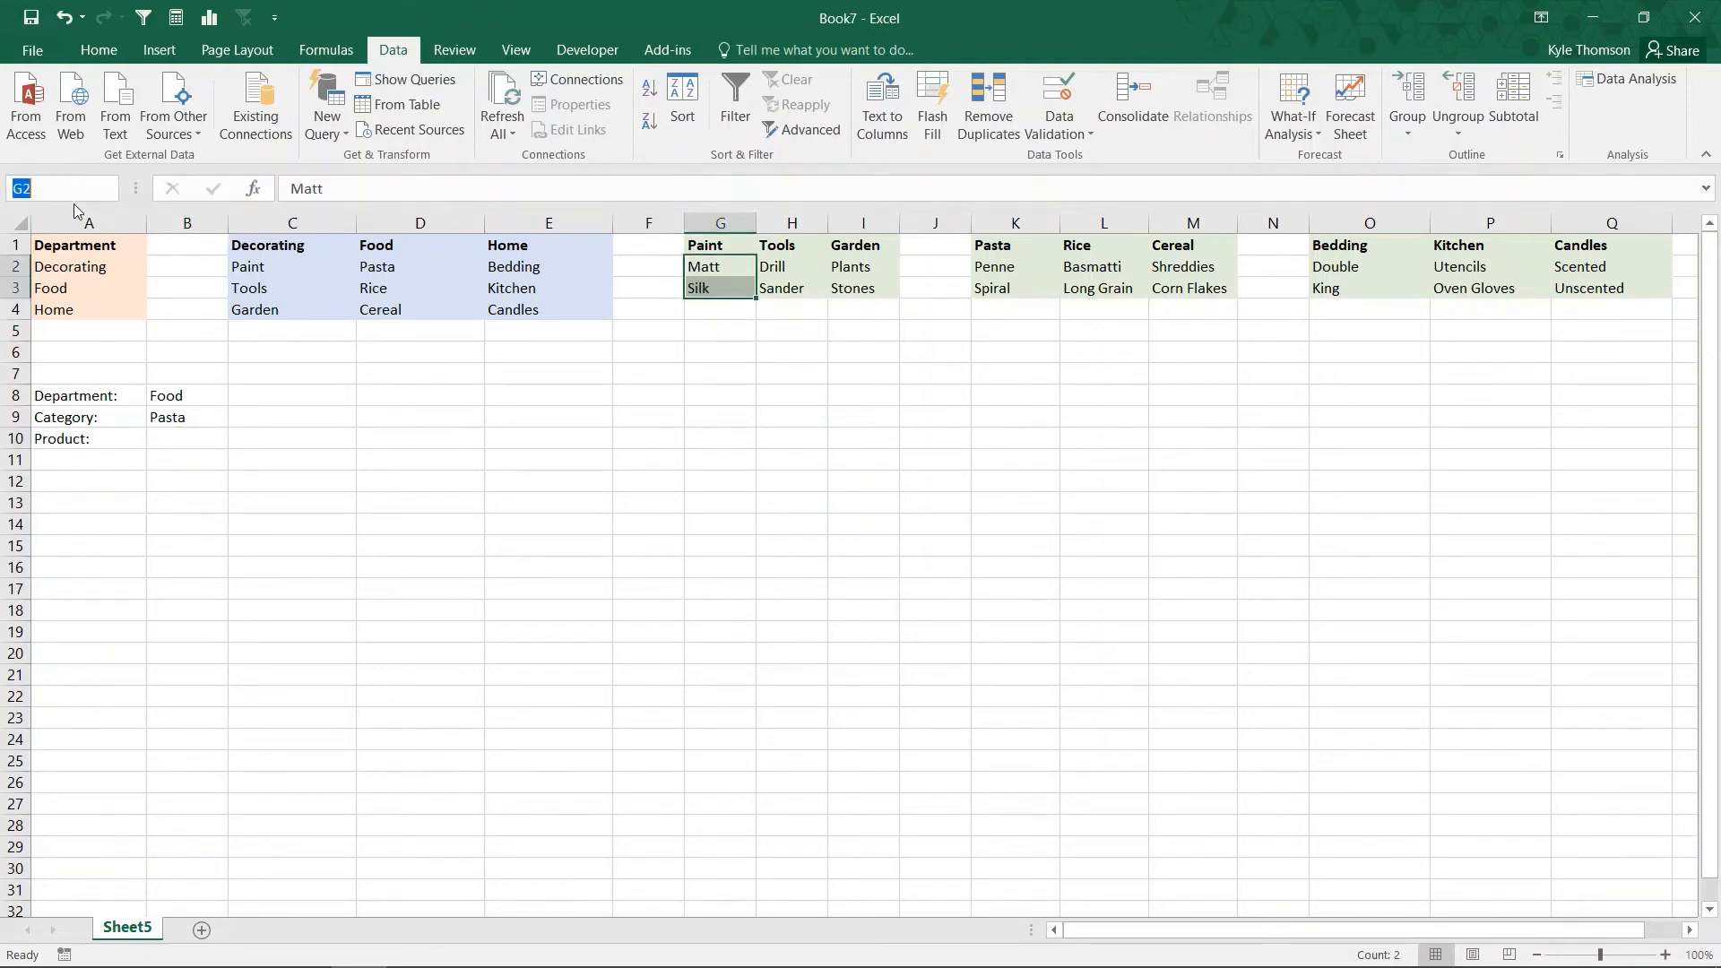
pyautogui.write('Paint')
pyautogui.press('Return')
# Step: Name the product range H2:H3 Tools and the range I2:I3 Garden, matching their headings
pyautogui.moveTo(781, 264); pyautogui.dragTo(781, 287)
pyautogui.click(55, 188)
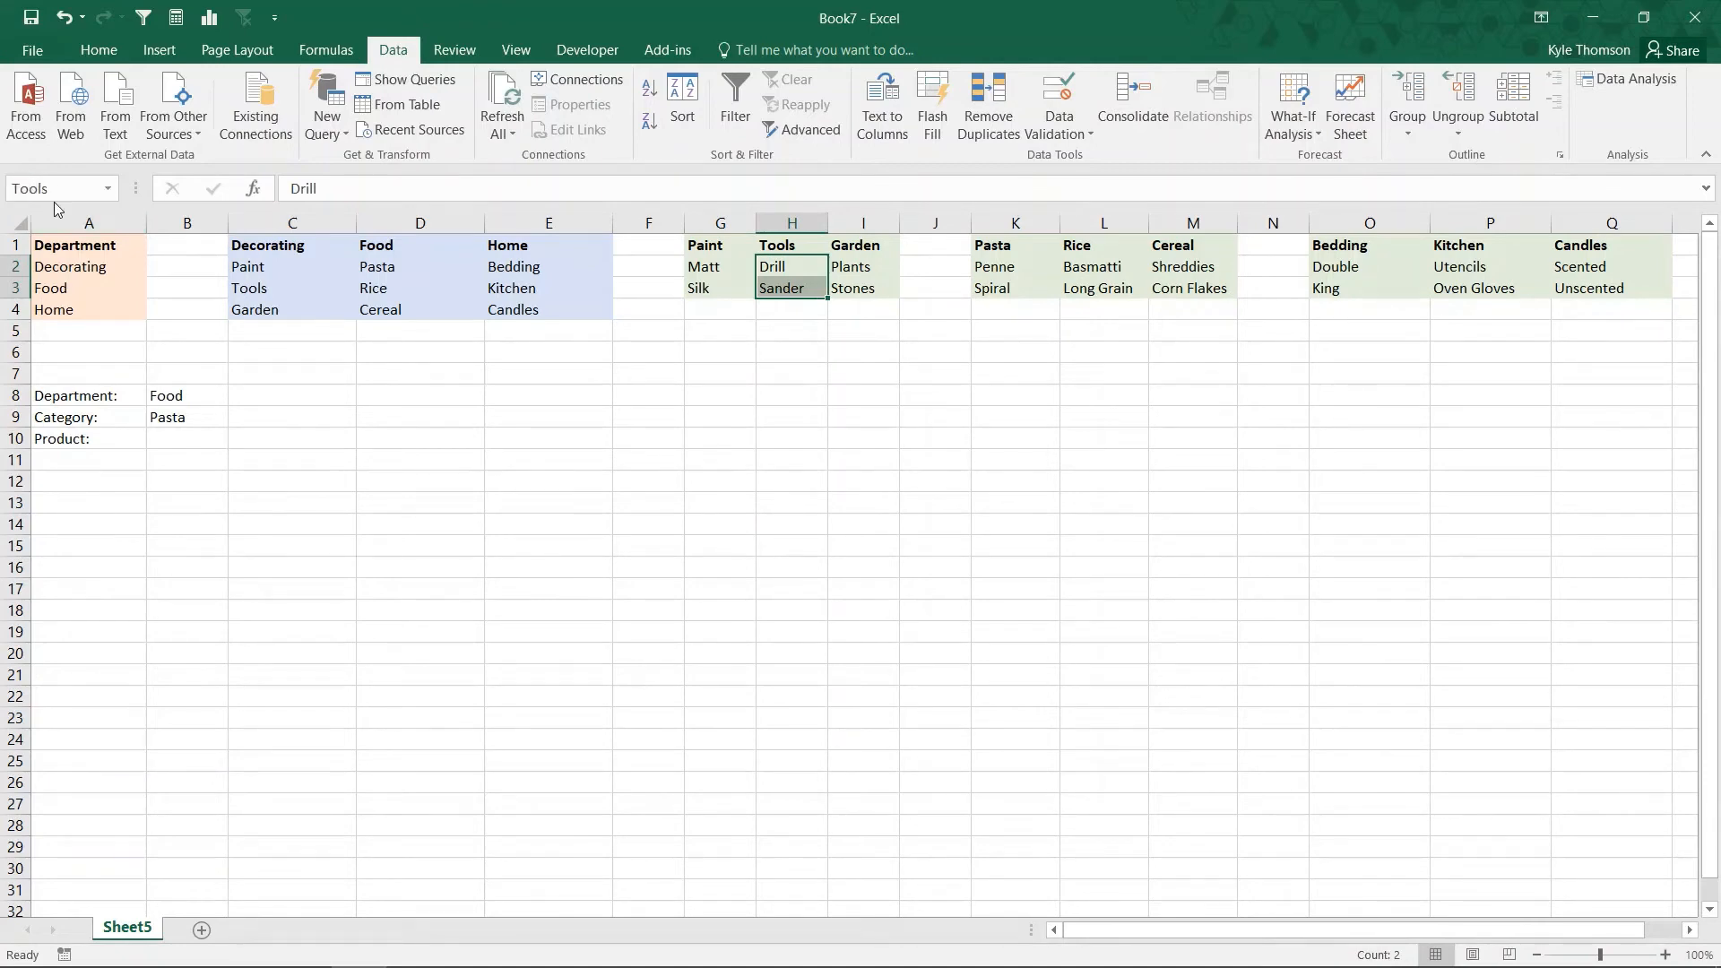
pyautogui.press('Return')
pyautogui.moveTo(861, 267); pyautogui.dragTo(860, 289)
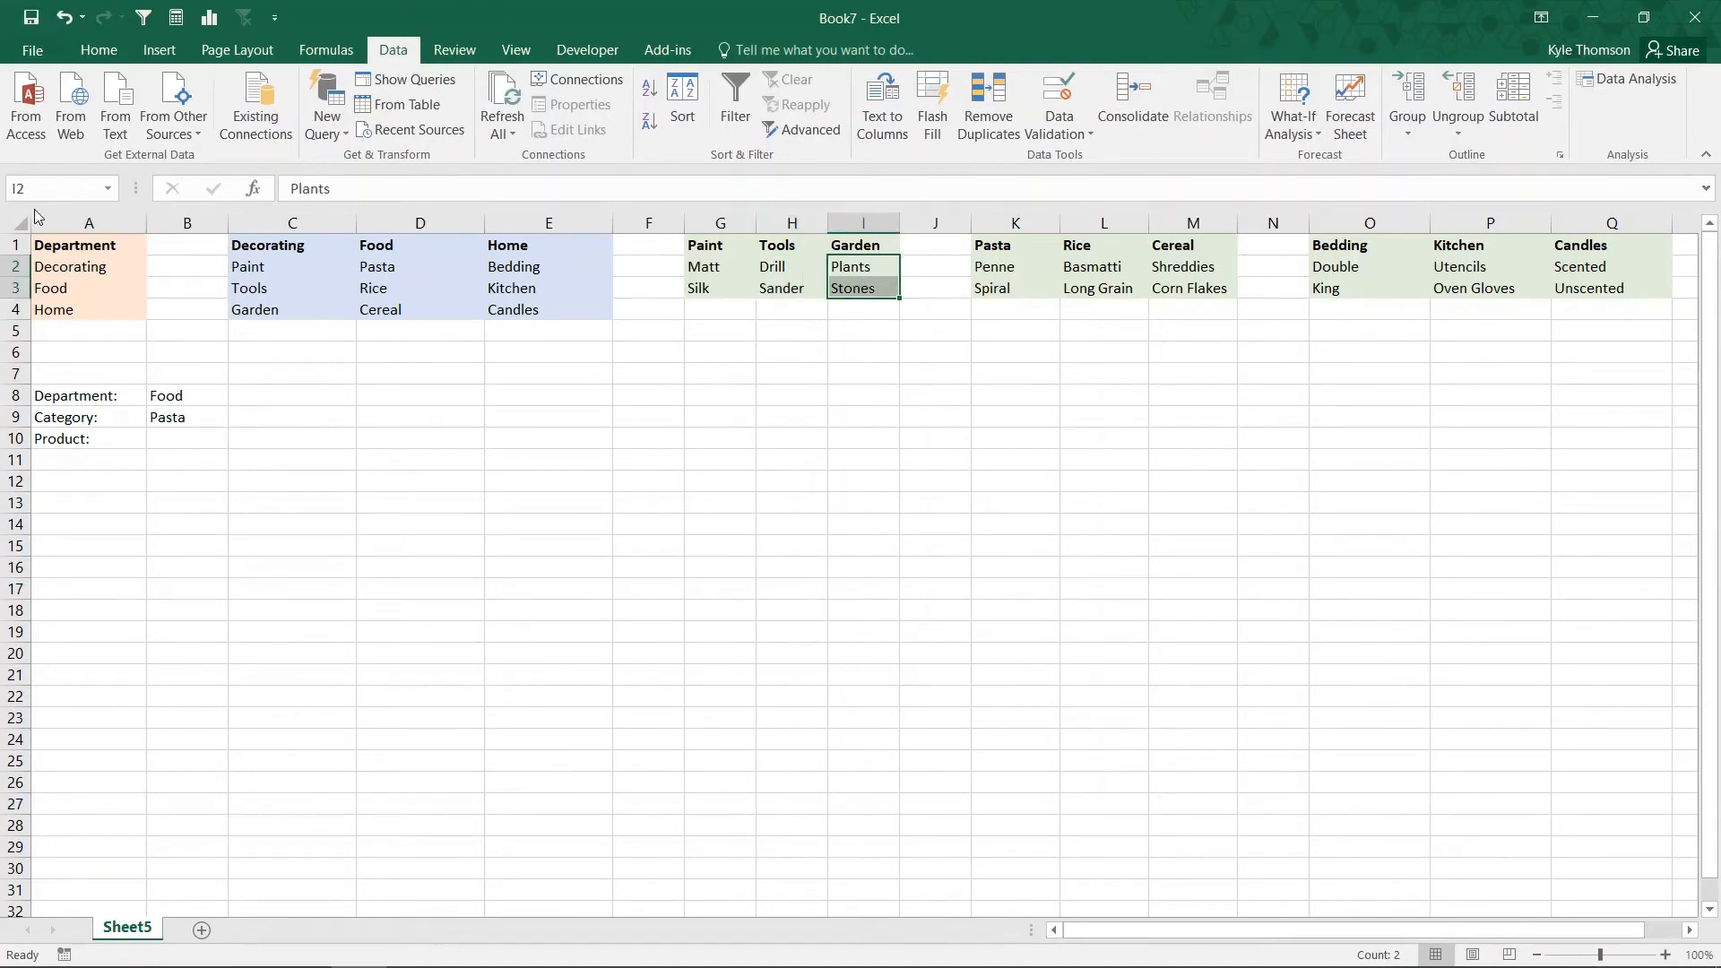
pyautogui.click(45, 186)
pyautogui.write('Garden')
pyautogui.press('Return')
# Step: Name the product range K2:K3 Pasta and the range L2:L3 Rice, matching their headings
pyautogui.moveTo(990, 267); pyautogui.dragTo(994, 282)
pyautogui.click(77, 181)
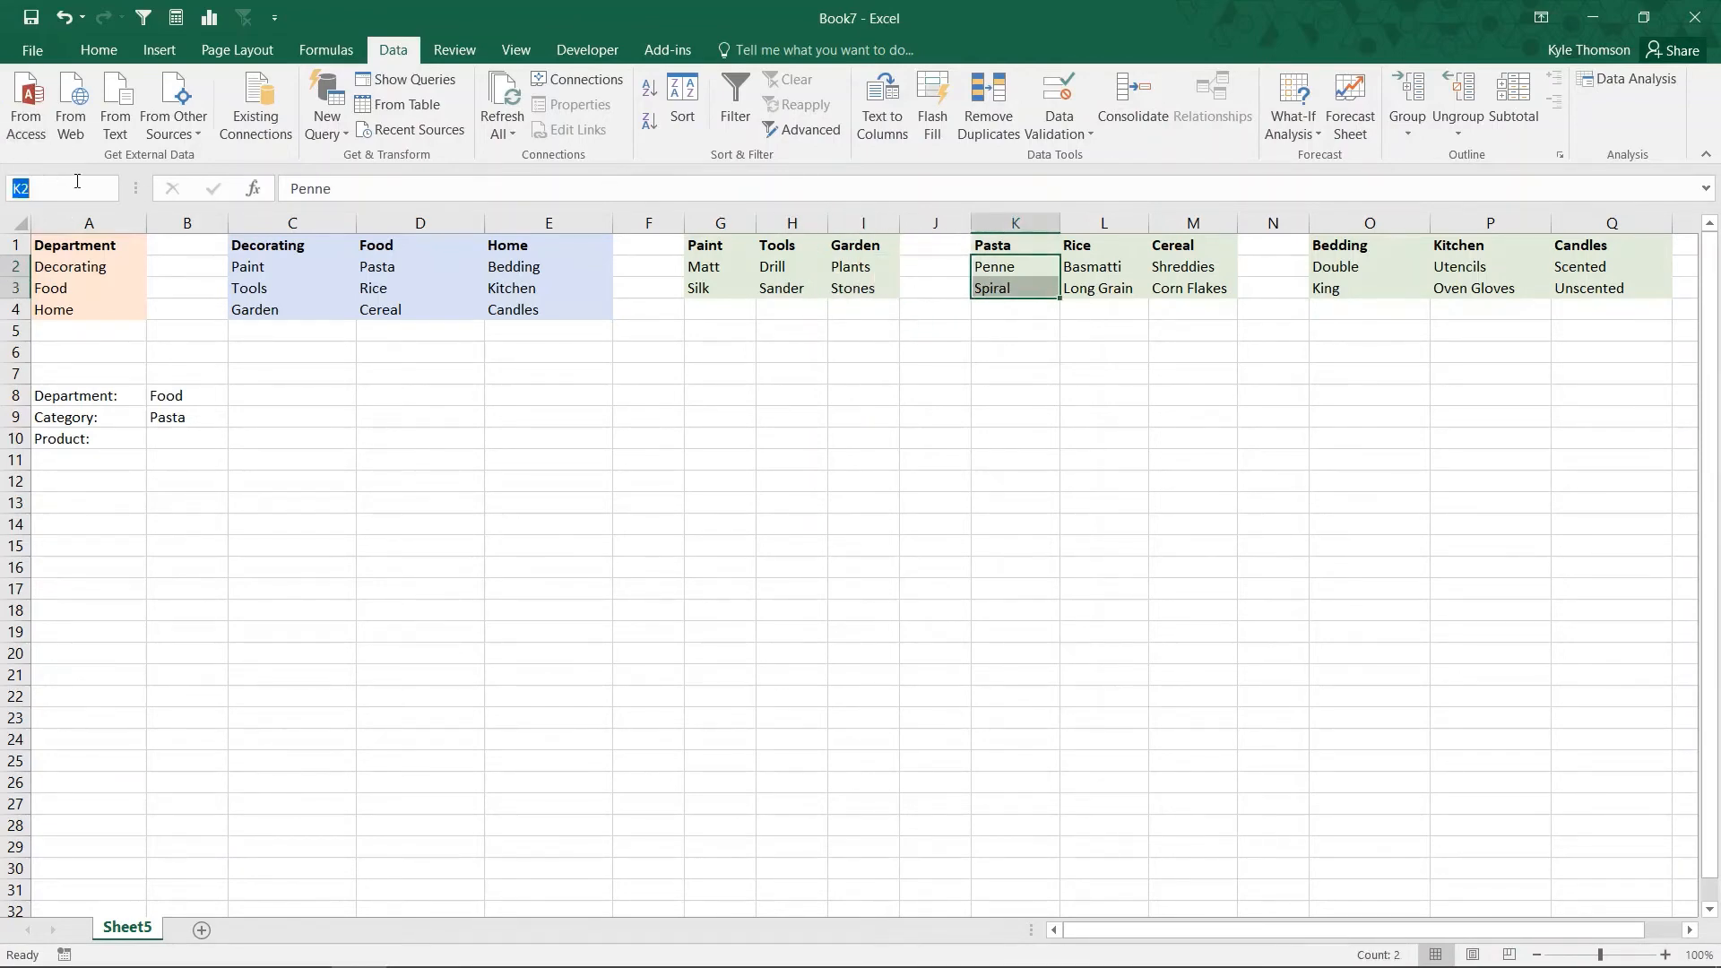
pyautogui.write('Pasta')
pyautogui.press('Return')
pyautogui.moveTo(1074, 277); pyautogui.dragTo(1095, 288)
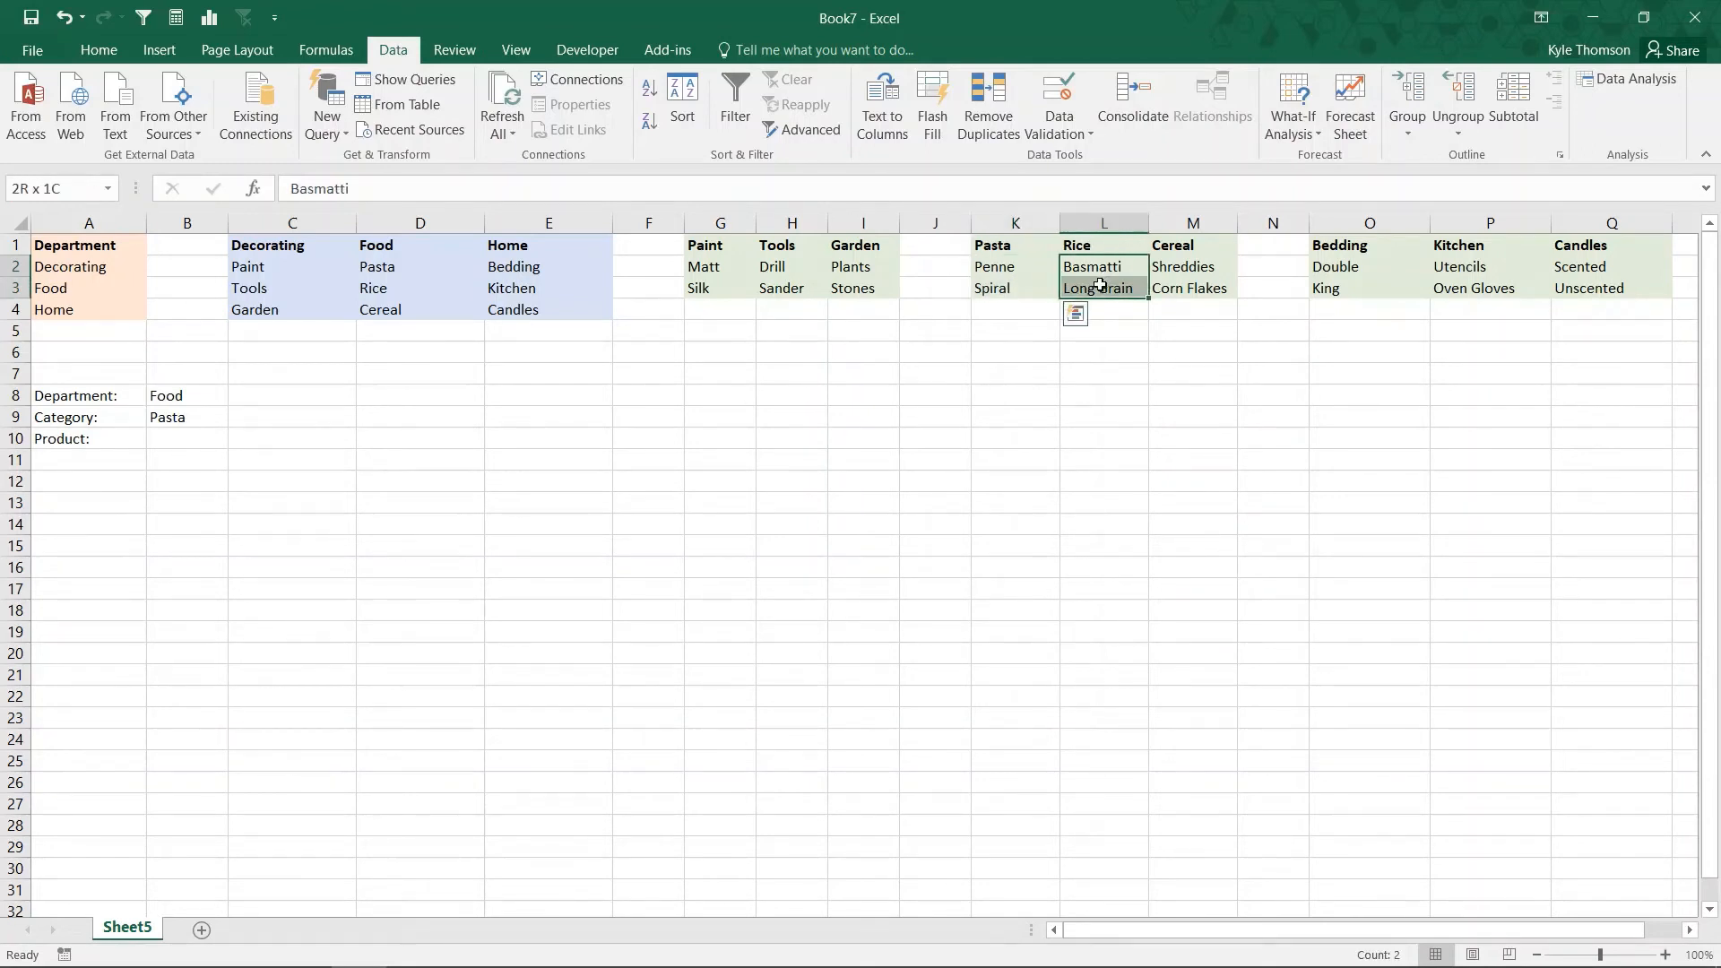
pyautogui.click(41, 190)
# Step: Name the product range M2:M3 Cereal, matching its heading
pyautogui.moveTo(1185, 267); pyautogui.dragTo(1187, 289)
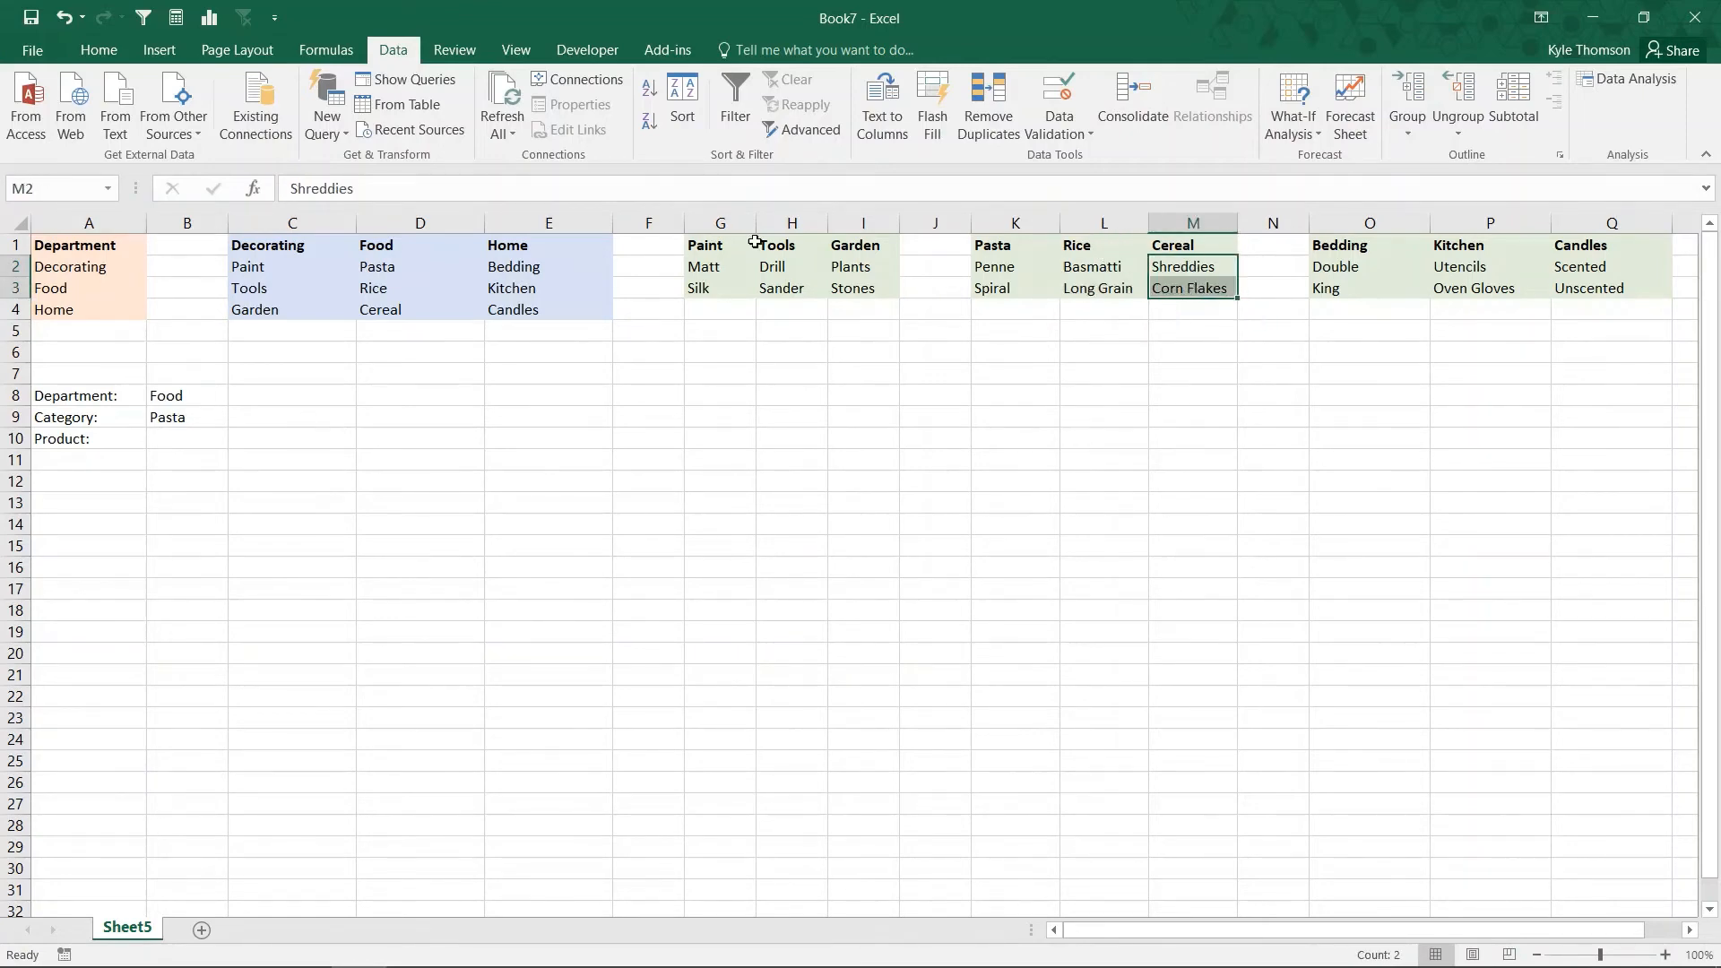
pyautogui.click(36, 189)
pyautogui.write('Cerea')
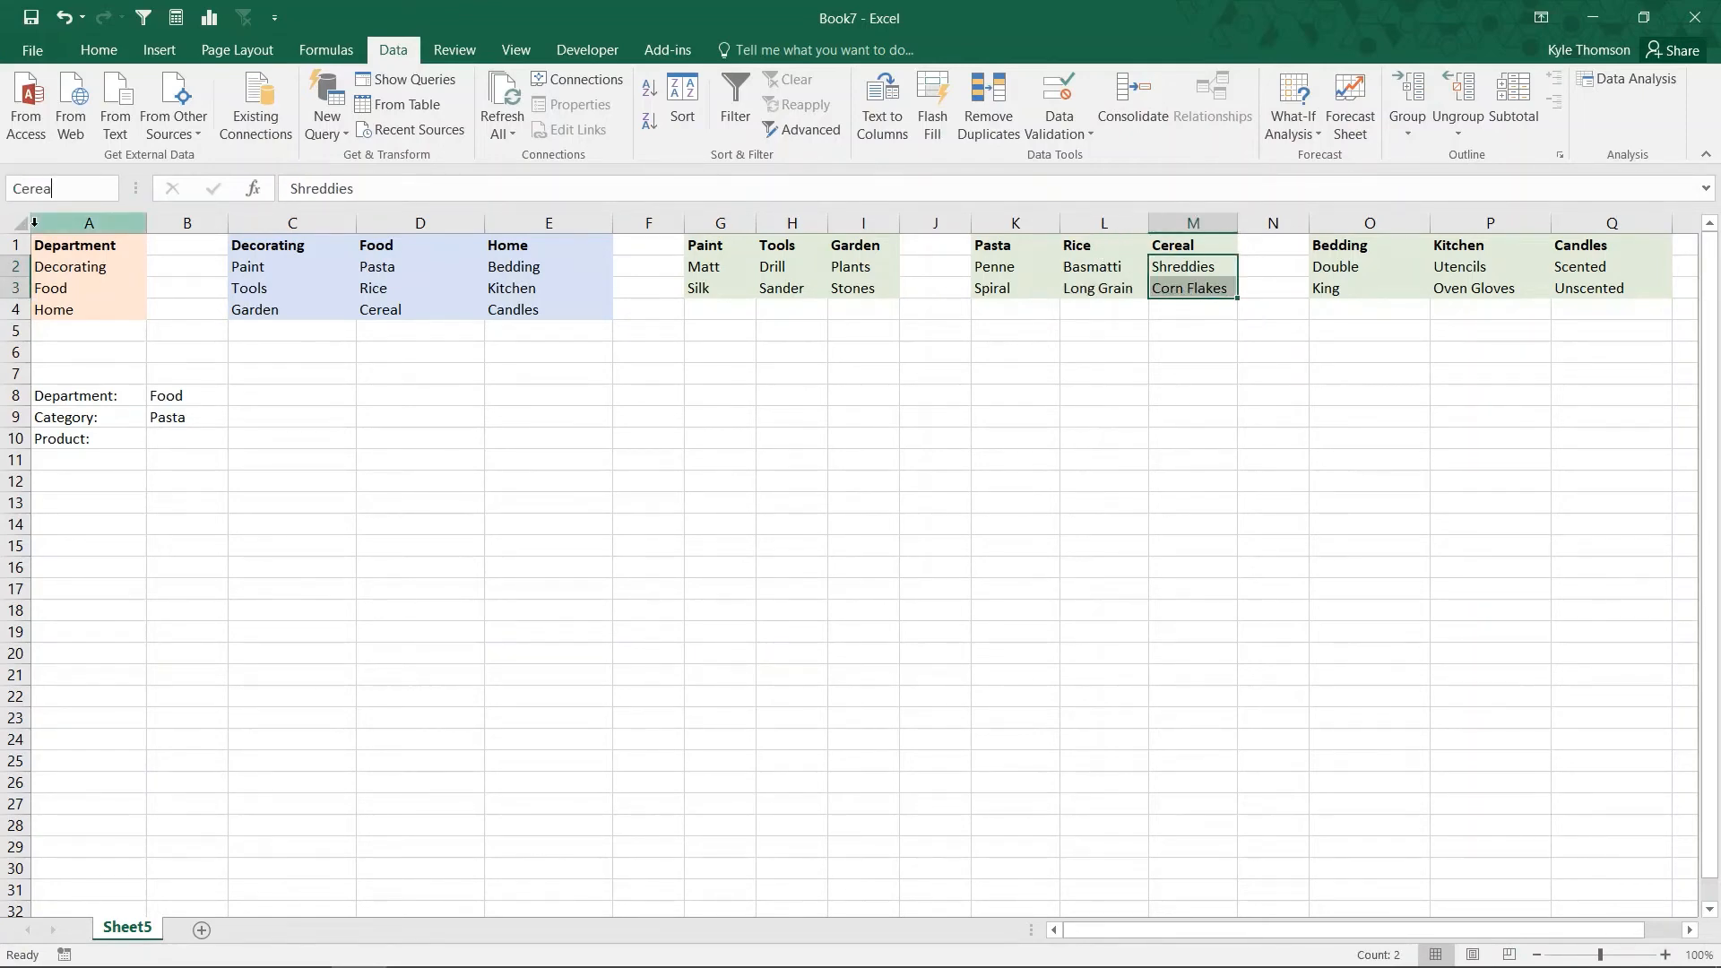
pyautogui.write('l')
pyautogui.press('Return')
# Step: Name the product range O2:O3 Bedding, matching its heading
pyautogui.moveTo(1333, 267); pyautogui.dragTo(1334, 288)
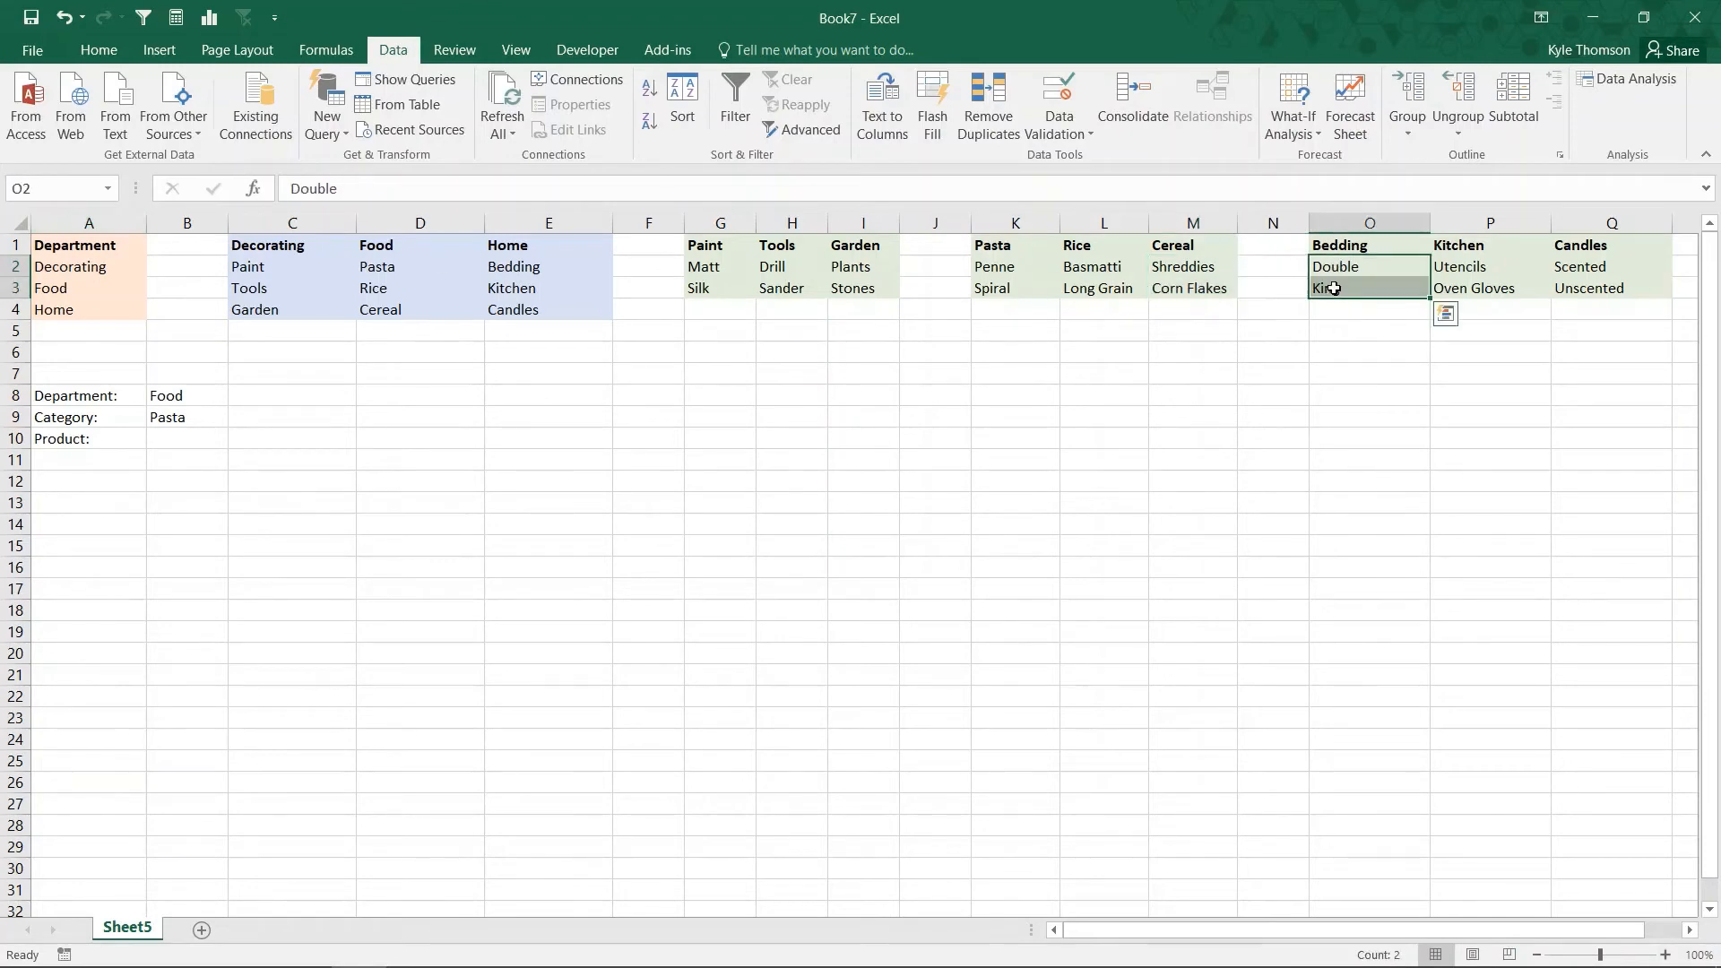
pyautogui.click(41, 183)
pyautogui.write('Bedding')
pyautogui.press('Return')
# Step: Name the product range P2:P3 Kitchen, matching its heading
pyautogui.moveTo(1534, 263); pyautogui.dragTo(1534, 289)
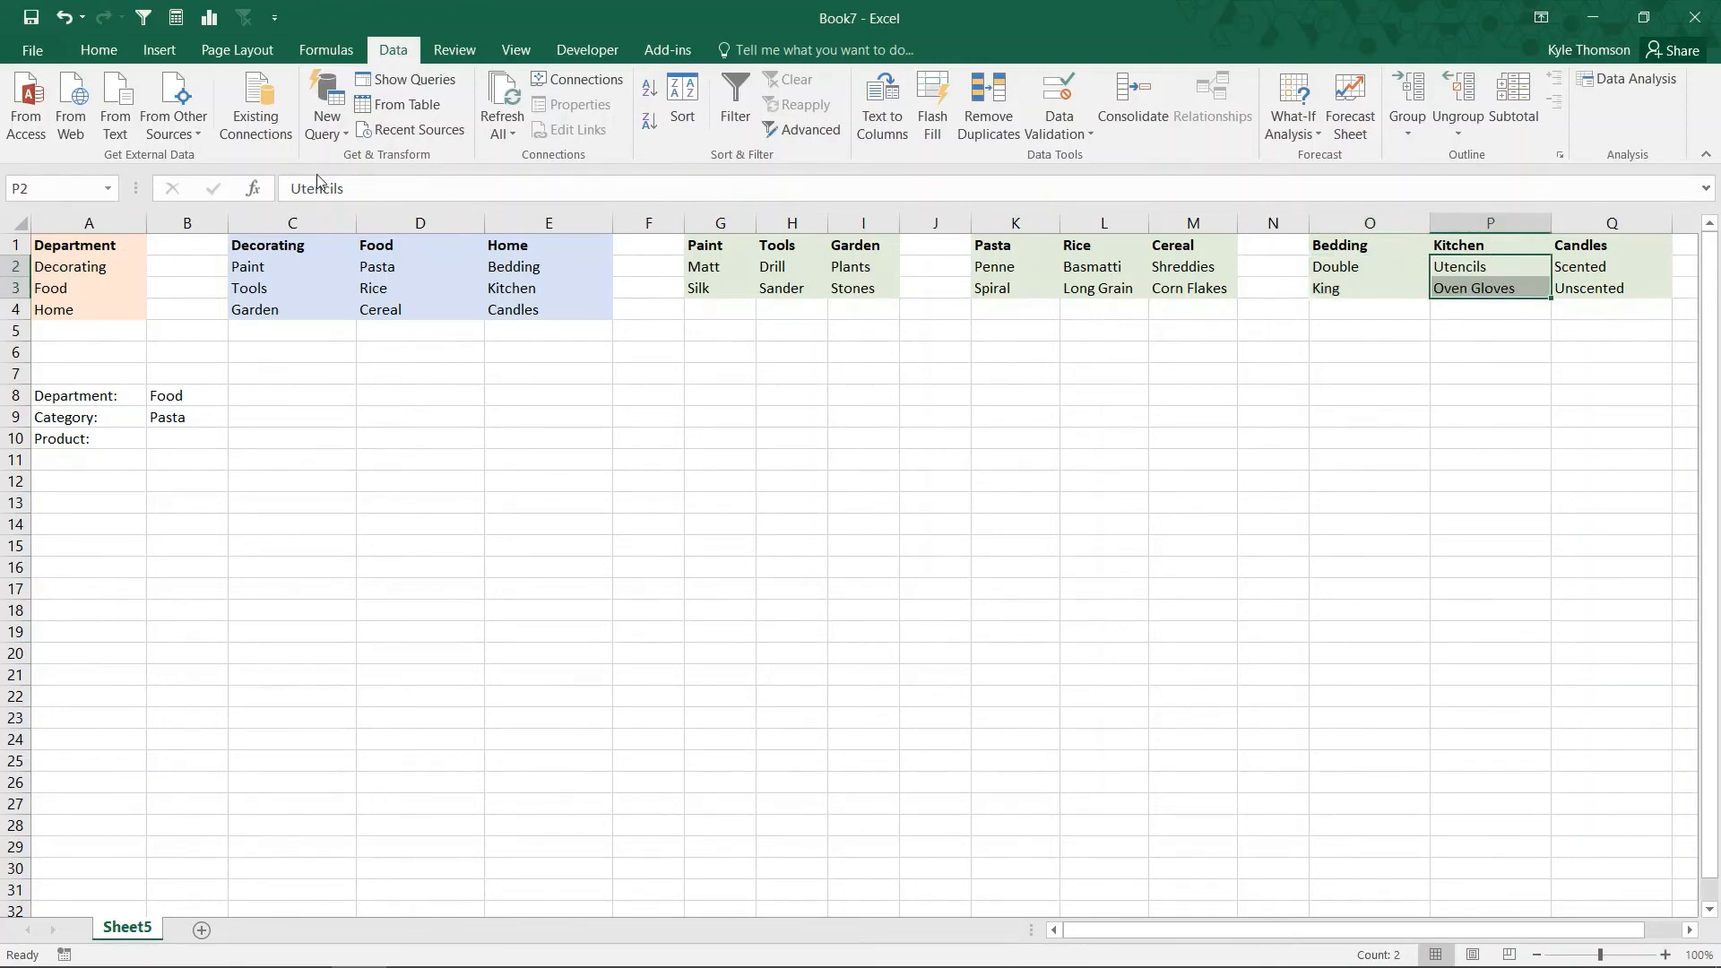
pyautogui.click(56, 188)
pyautogui.write('Kitchen')
pyautogui.press('Return')
# Step: Name the product range Q2:Q3 Candles, matching its heading
pyautogui.moveTo(1577, 267); pyautogui.dragTo(1577, 289)
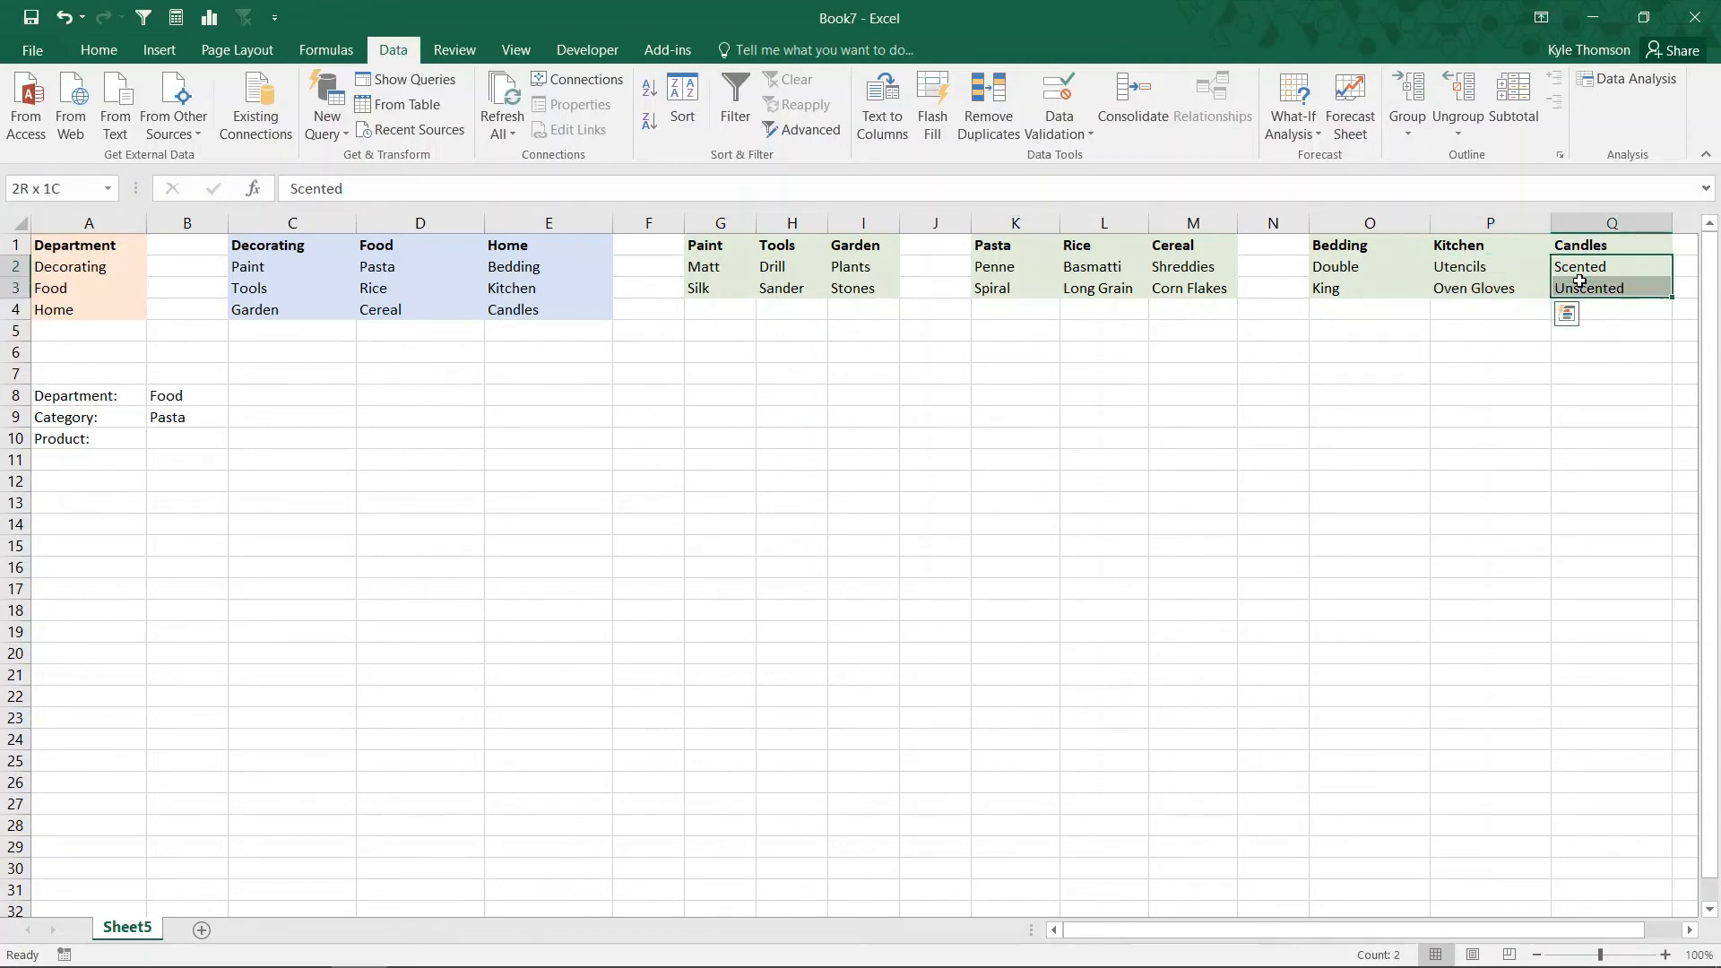
pyautogui.click(74, 184)
pyautogui.write('Candl')
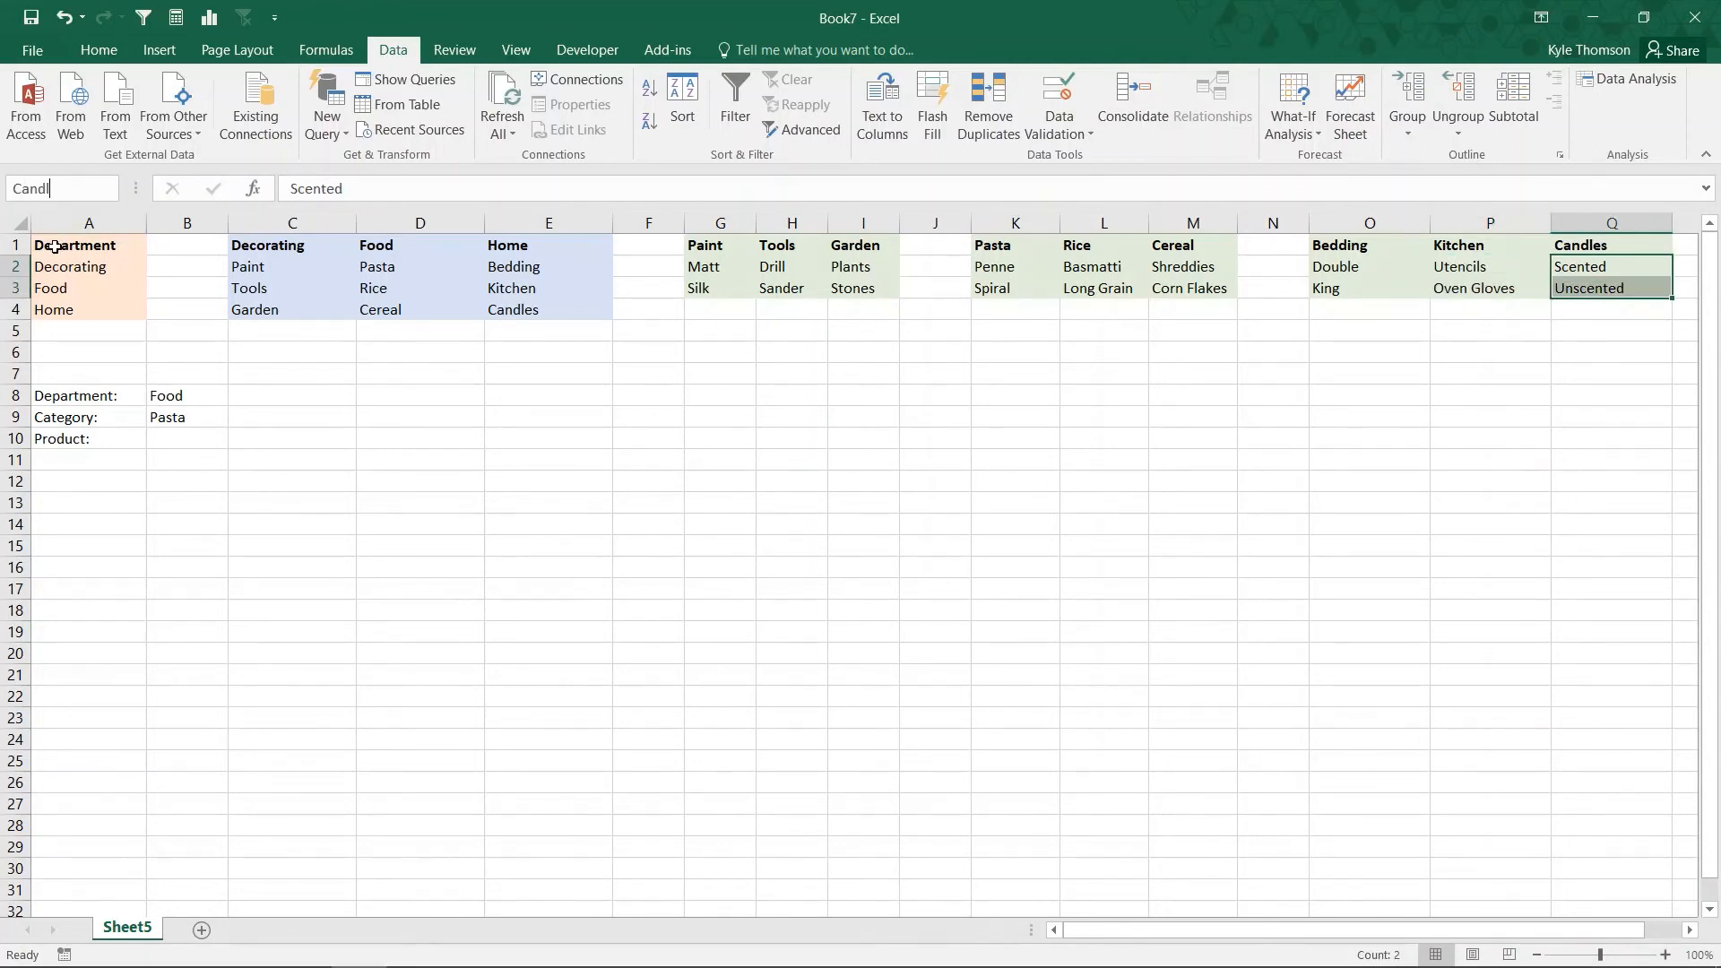
pyautogui.write('es')
pyautogui.press('Return')
# Step: Add list data validation to product cell B10 with the source =INDIRECT($B$9)
pyautogui.click(192, 444)
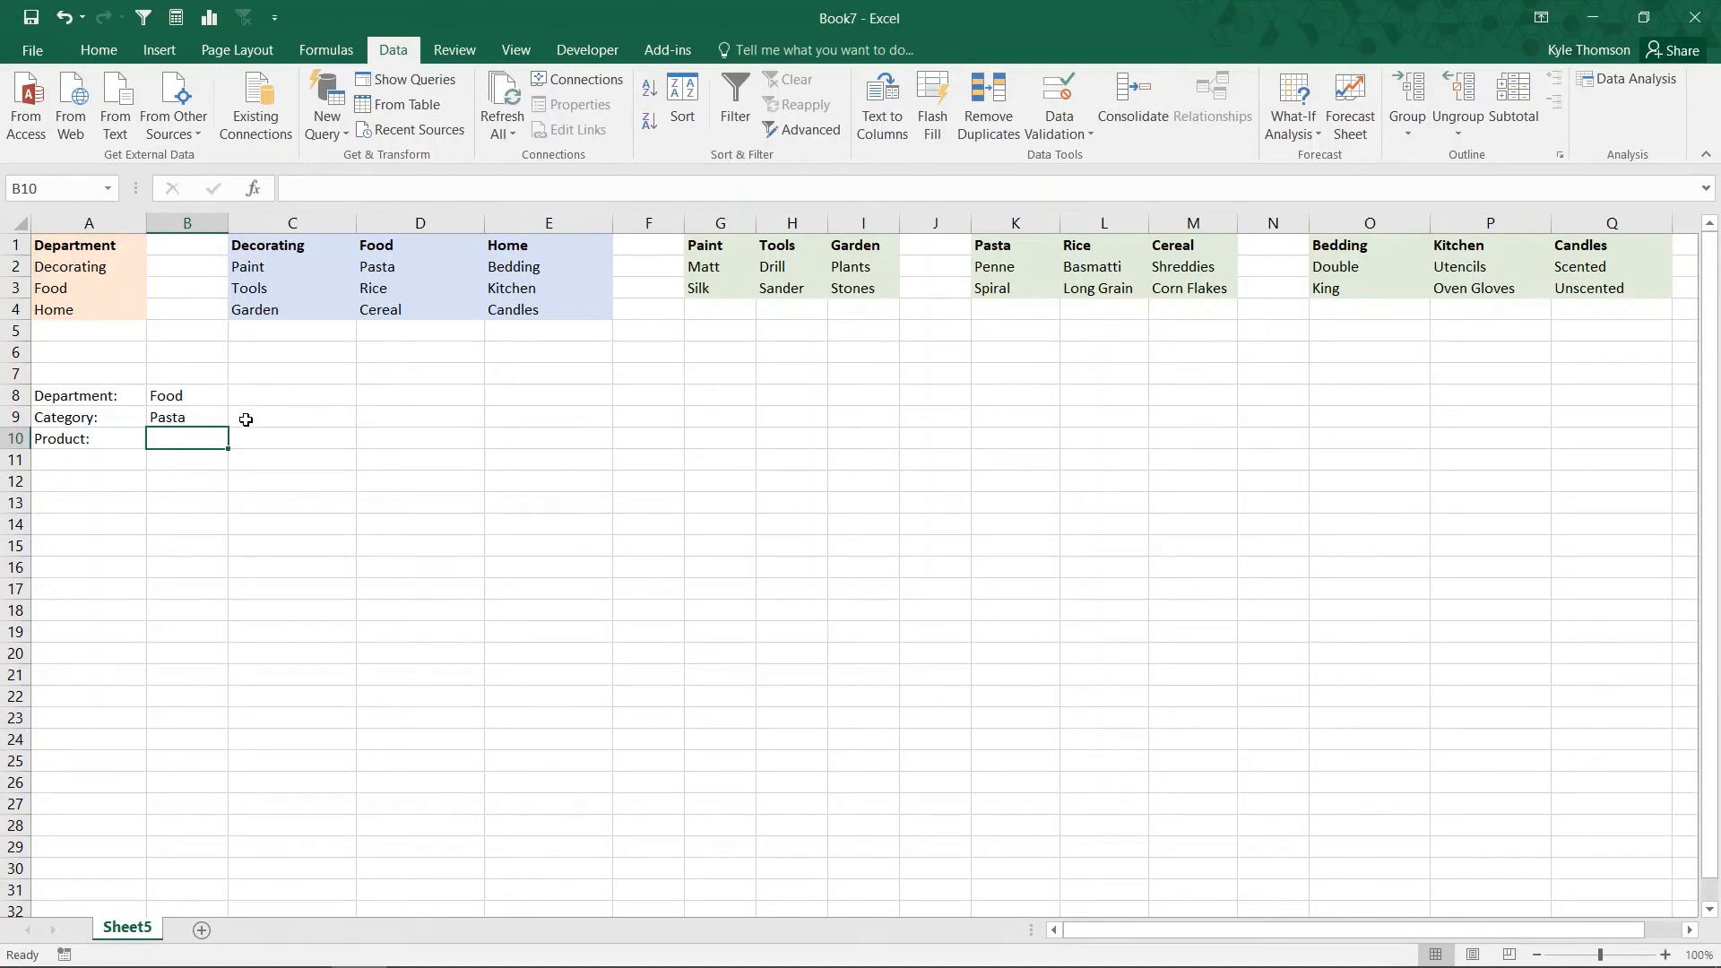
pyautogui.click(190, 421)
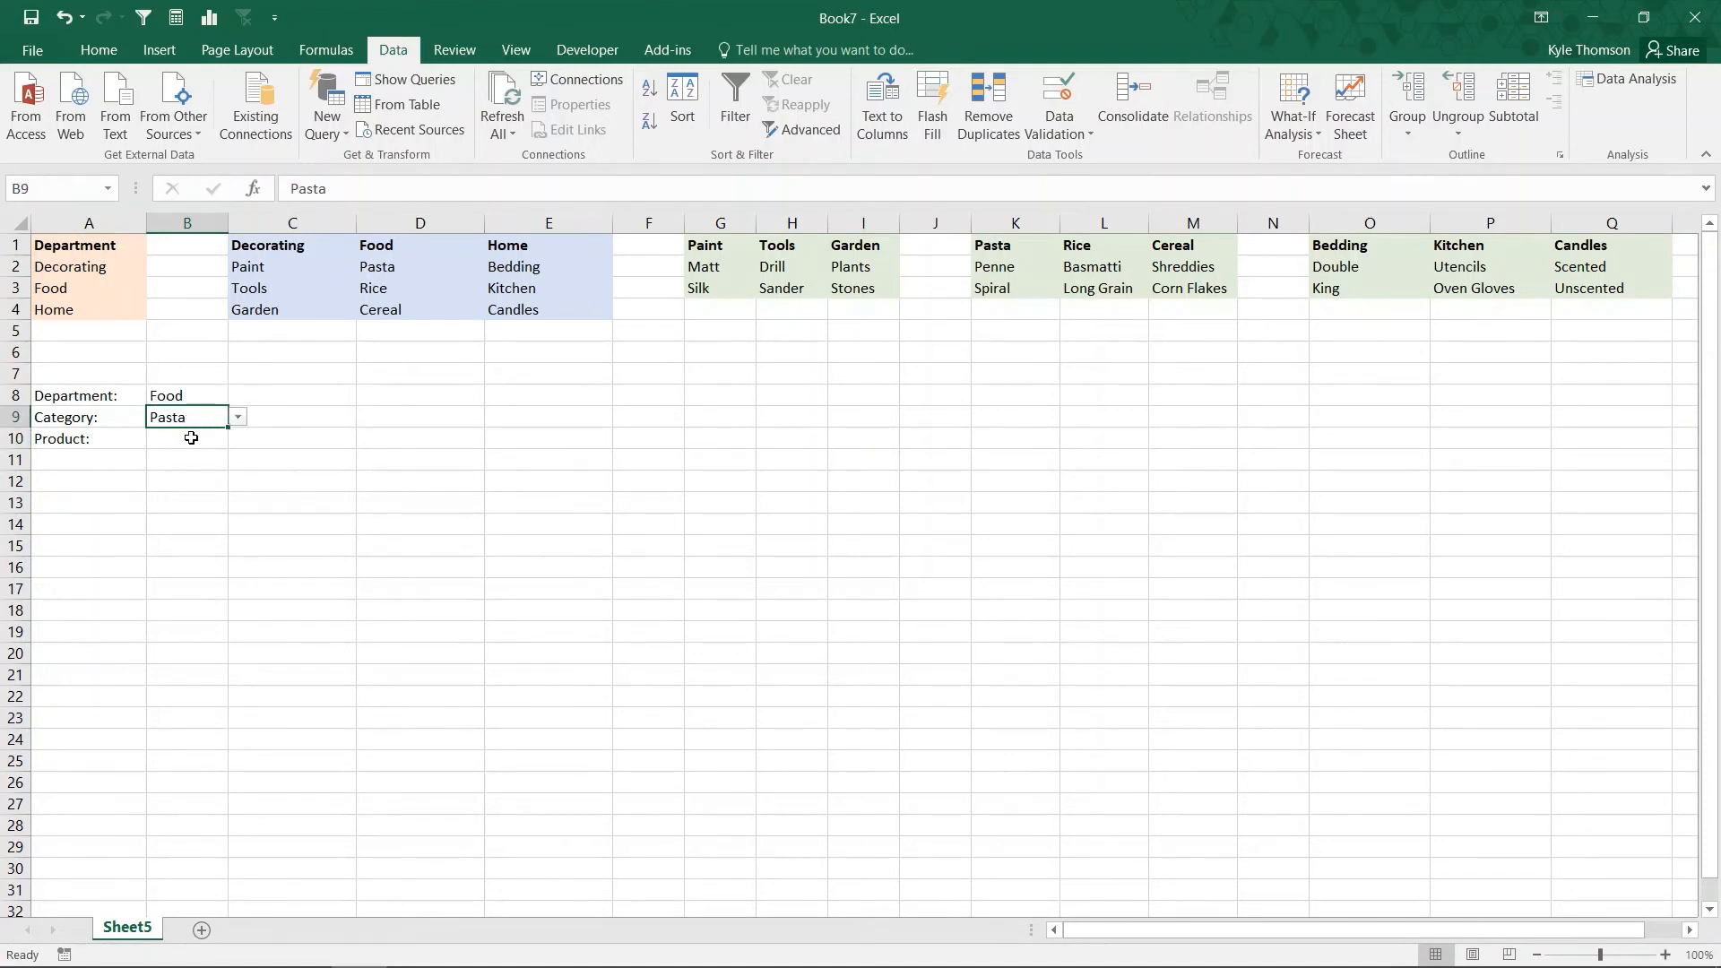
pyautogui.click(196, 440)
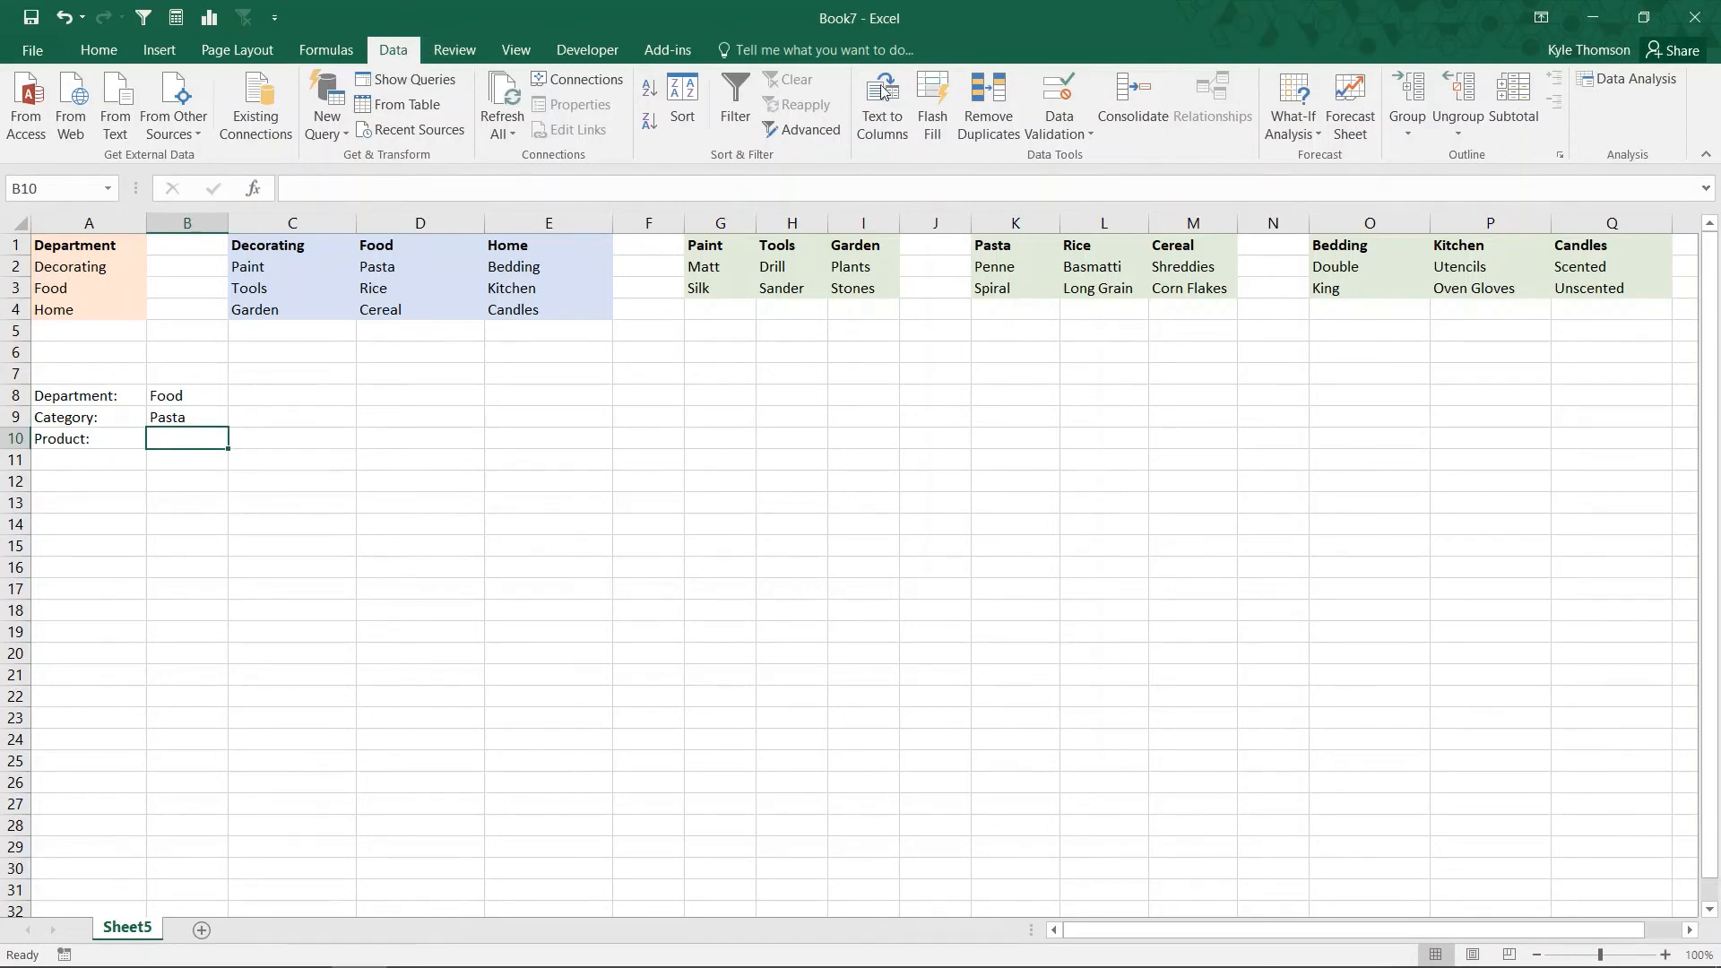
pyautogui.click(1056, 78)
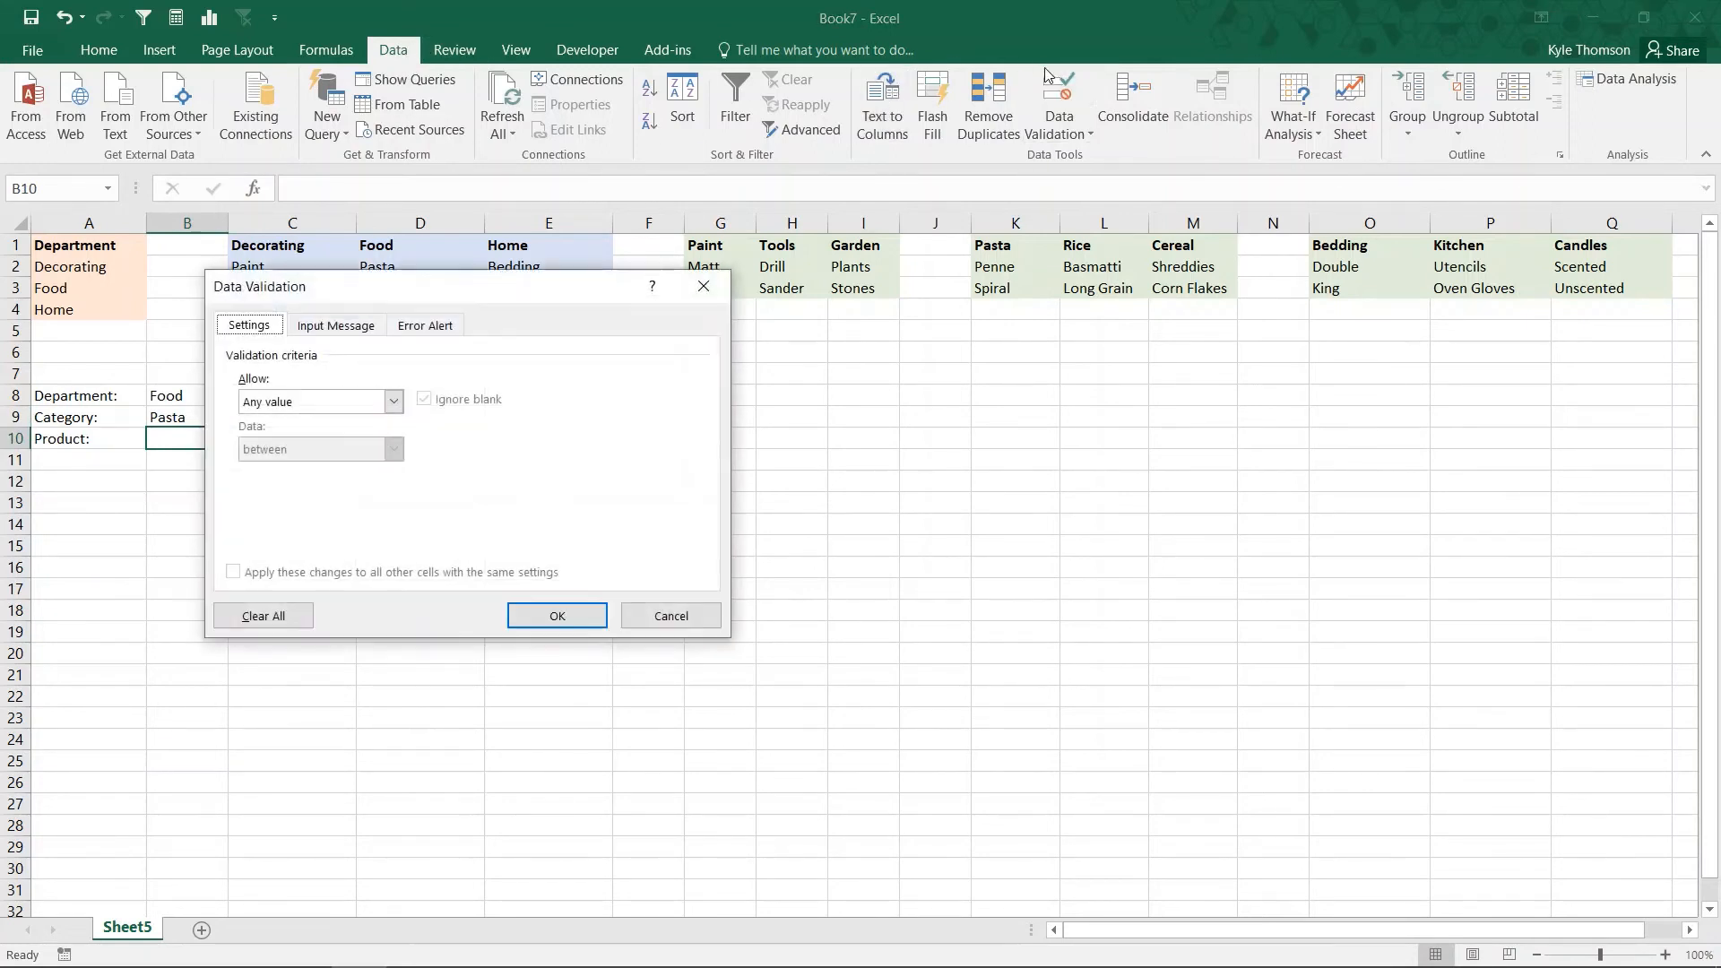
pyautogui.click(393, 402)
pyautogui.click(270, 468)
pyautogui.click(274, 496)
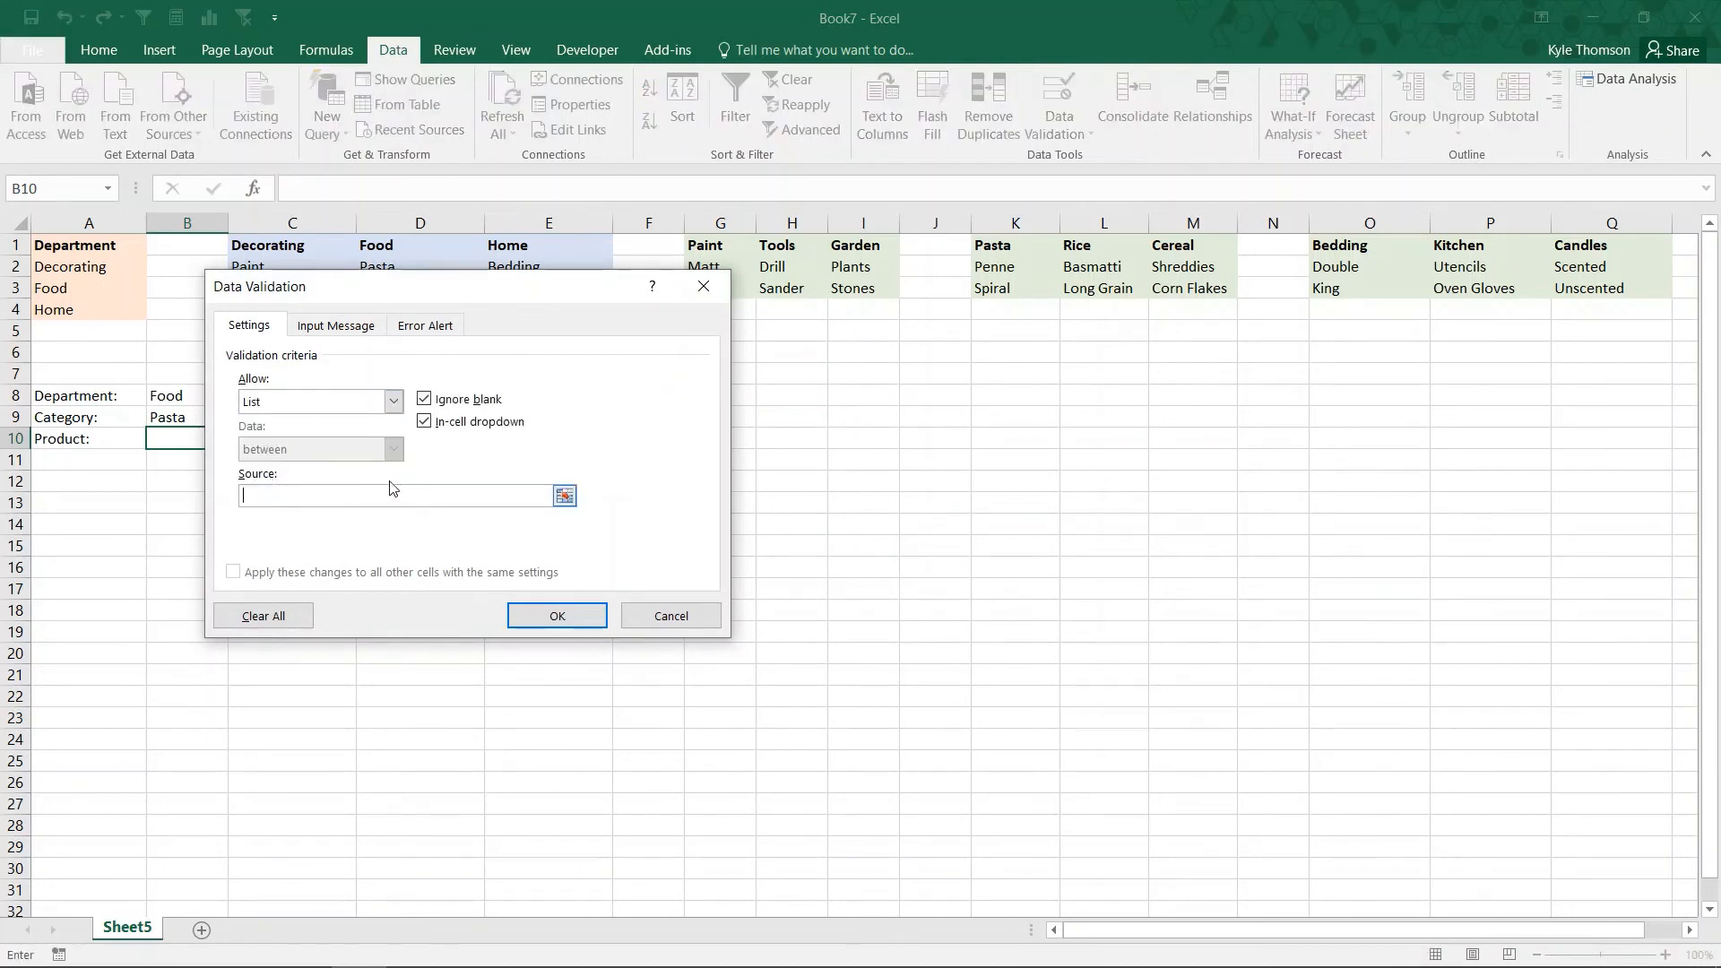
pyautogui.write('=INDIRECT(')
pyautogui.click(175, 416)
pyautogui.write(')')
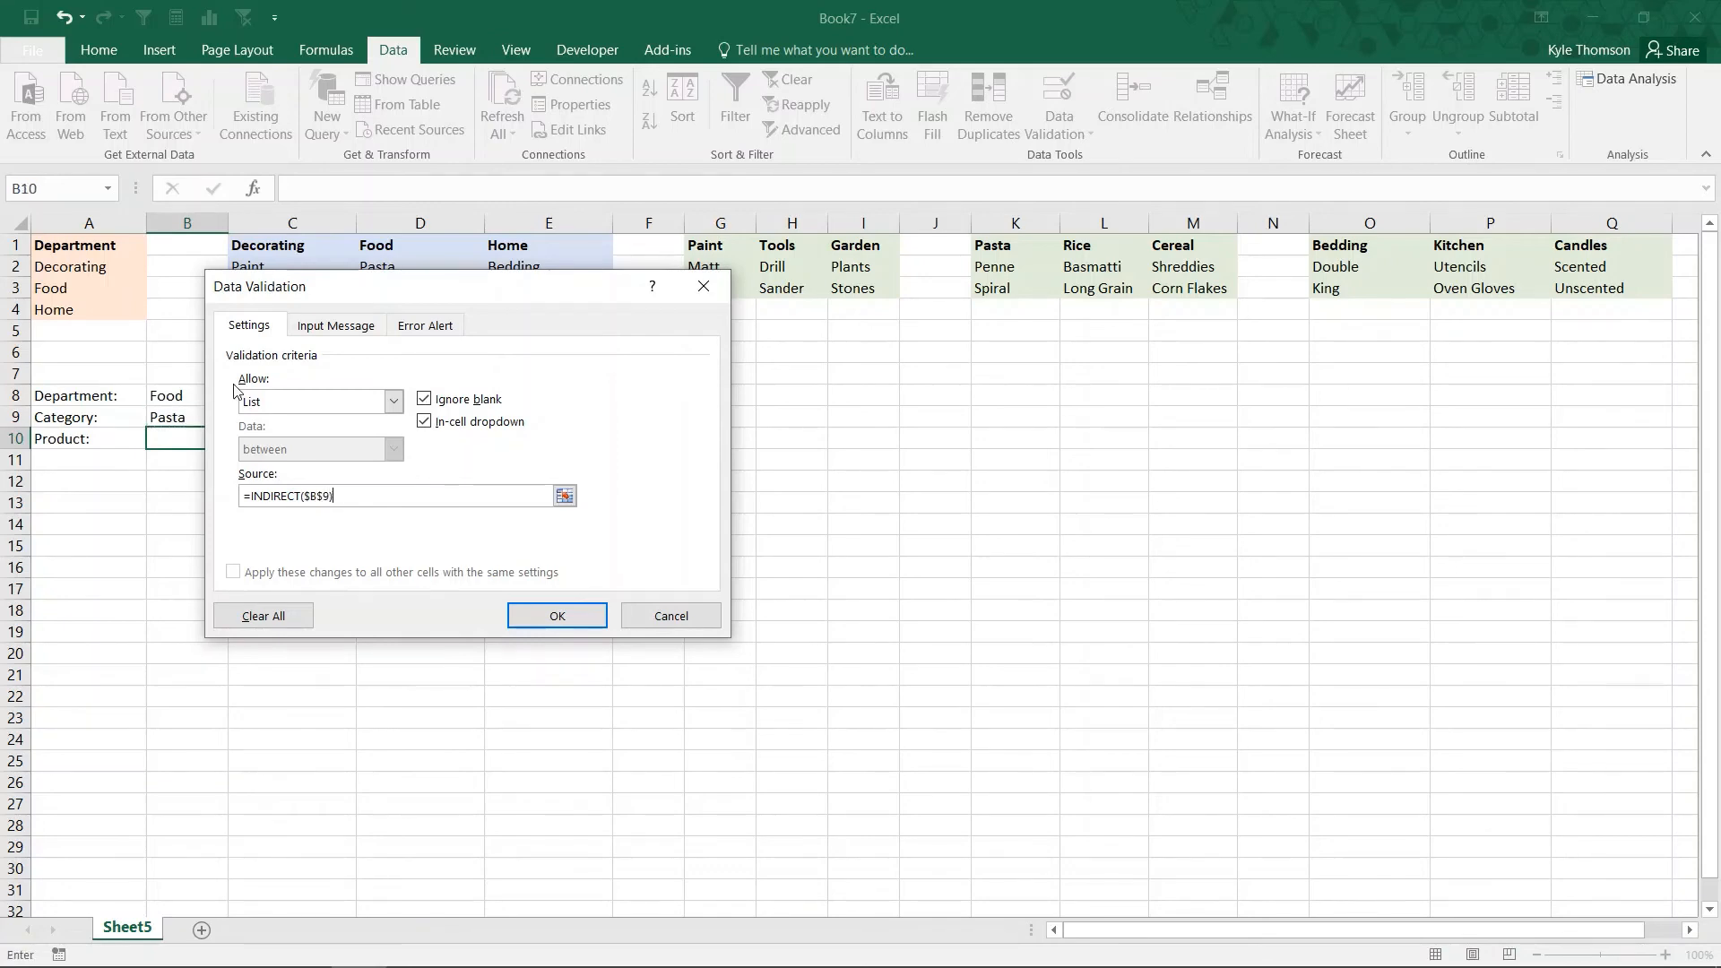
pyautogui.press('Return')
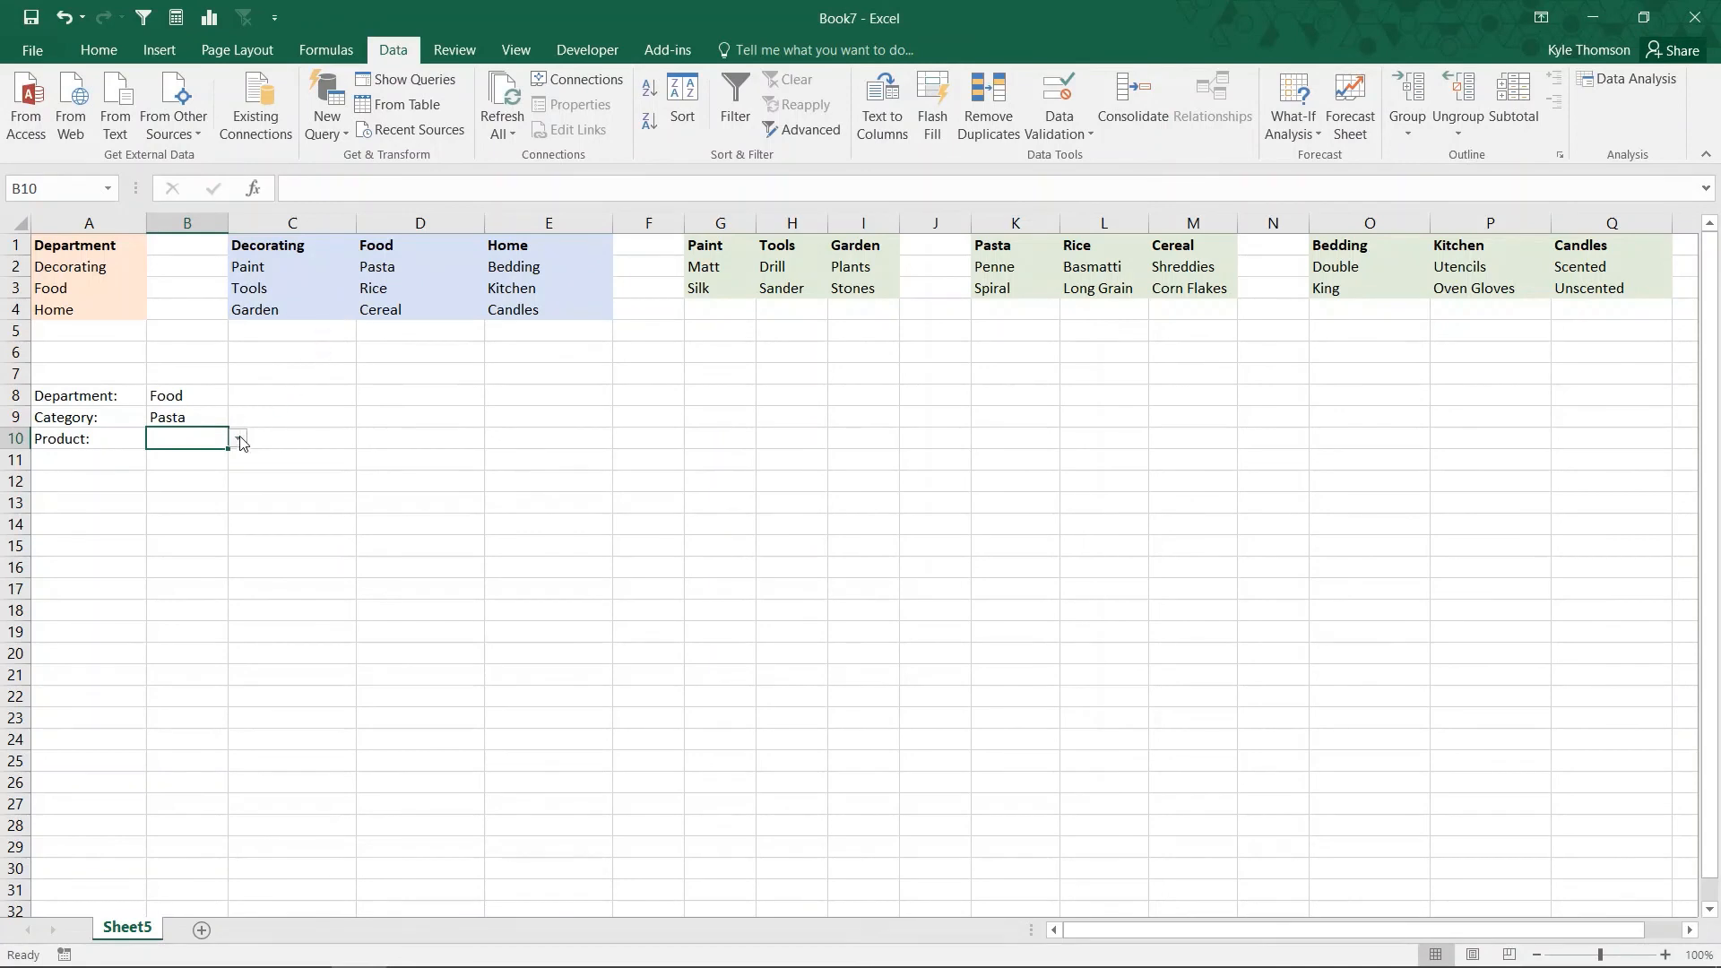
# Step: Test the product dropdown in B10 by choosing Penne for the Pasta category
pyautogui.click(216, 396)
pyautogui.click(203, 416)
pyautogui.click(211, 438)
pyautogui.click(237, 438)
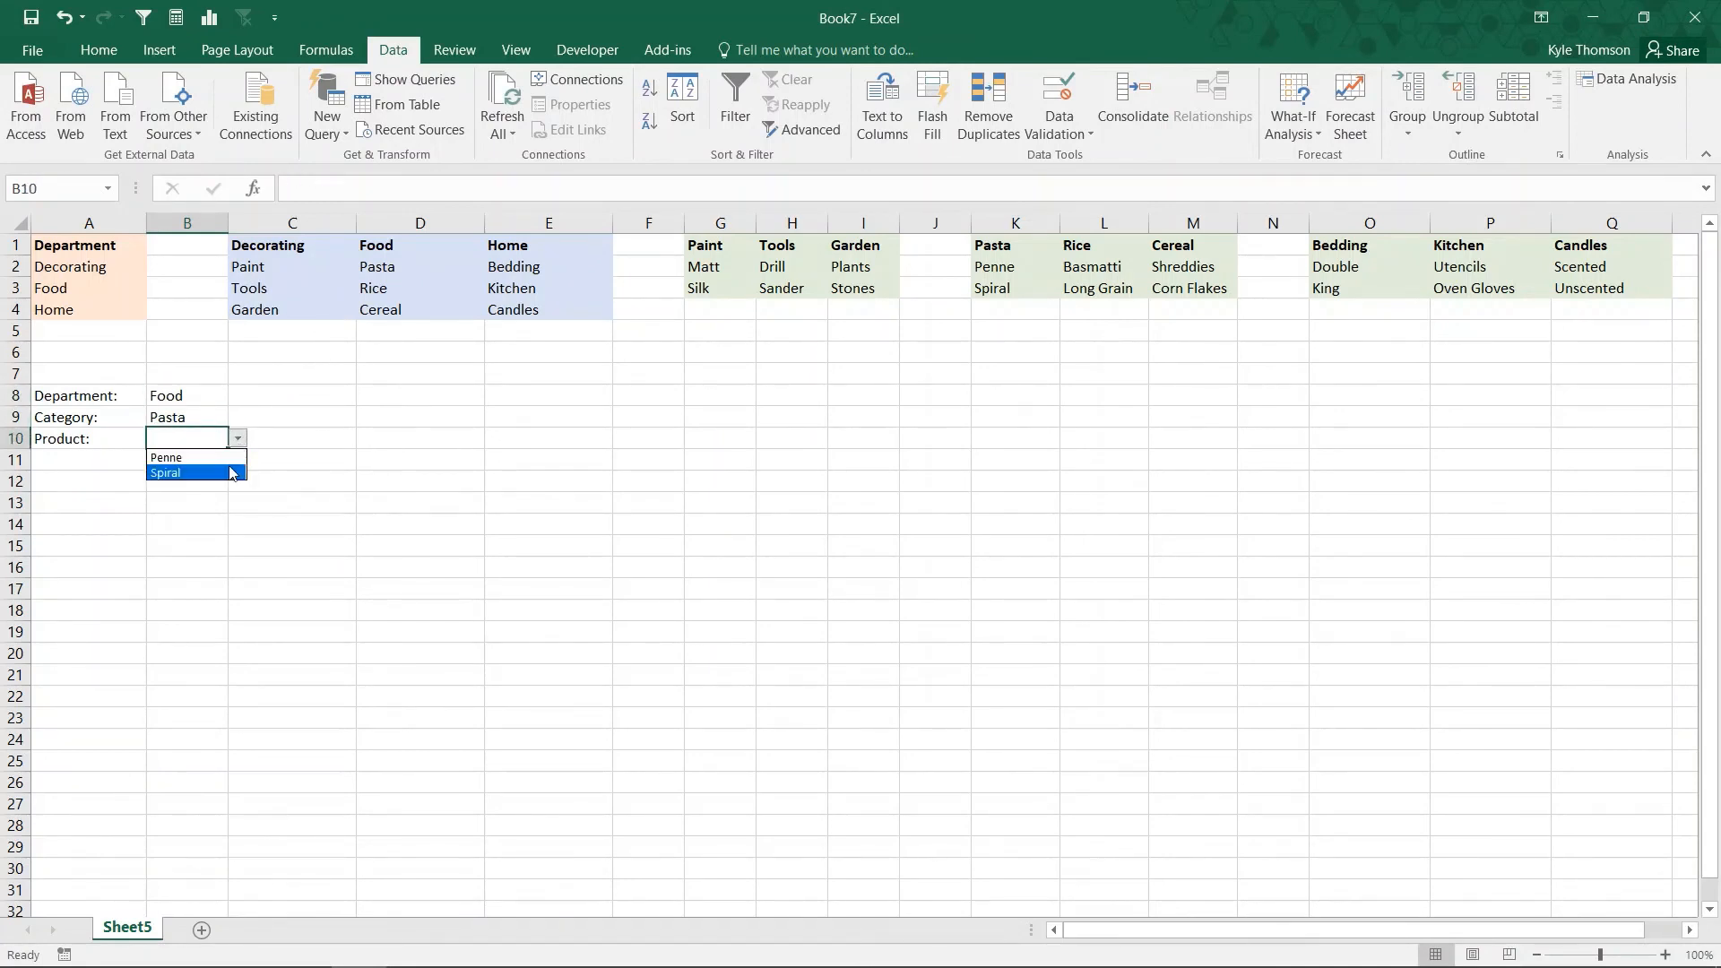
pyautogui.click(231, 457)
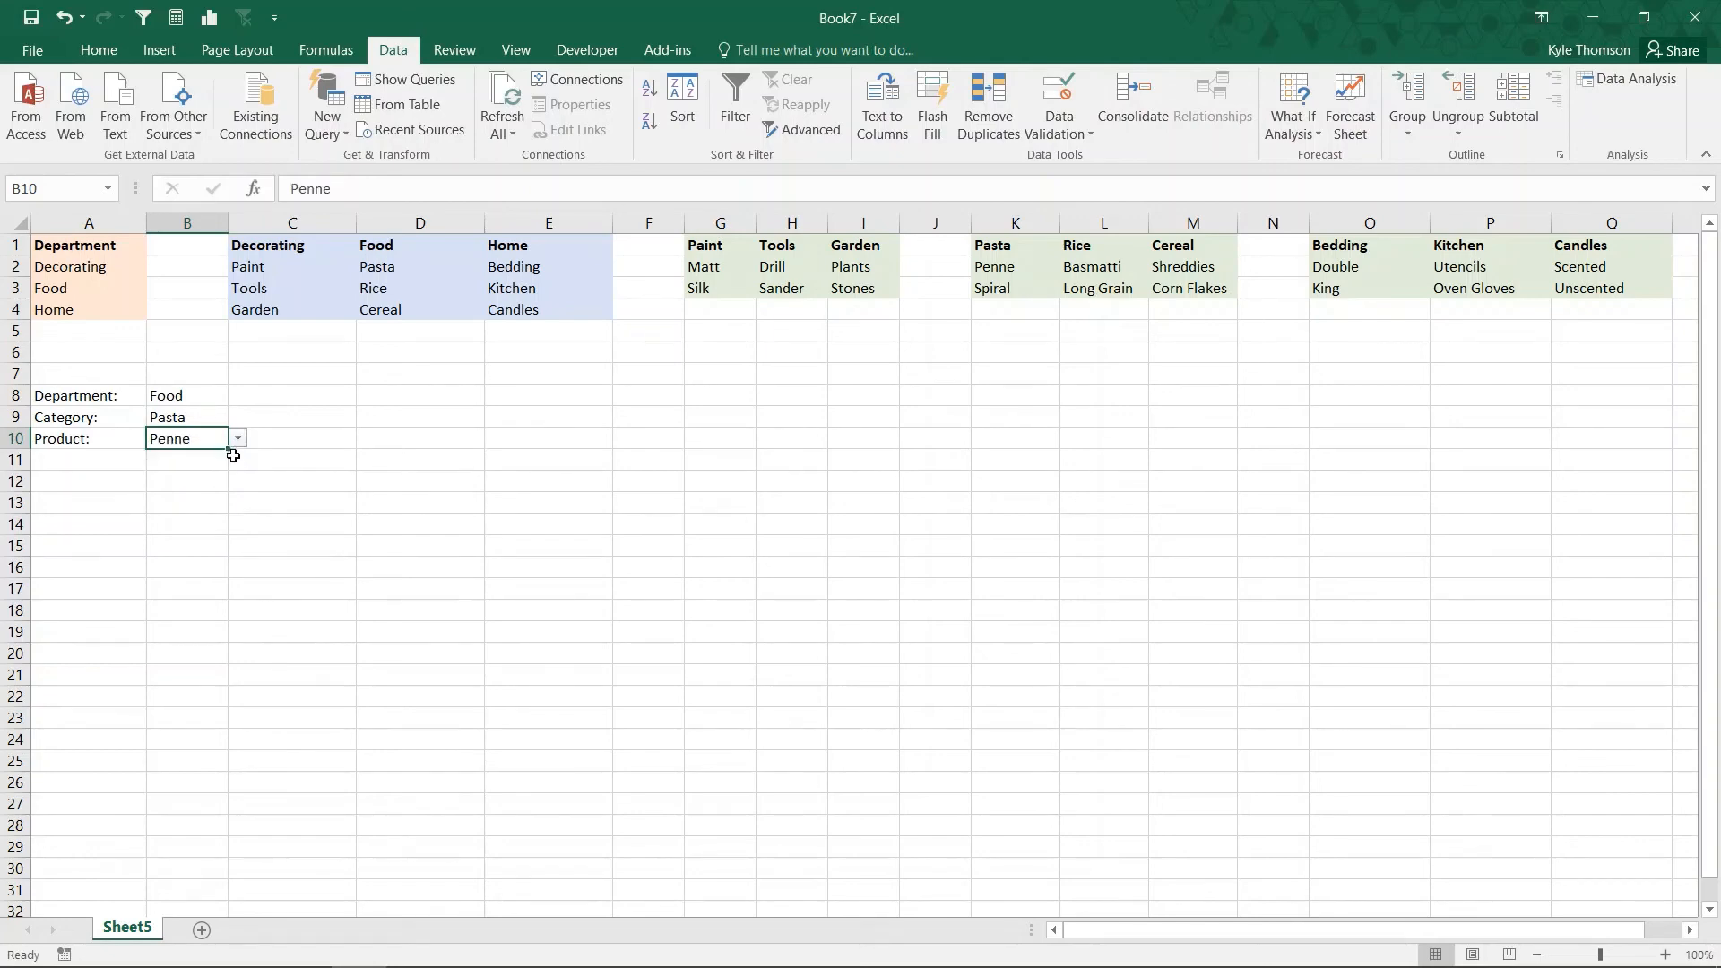
# Step: Choose Home as the department in B8, Bedding as the category in B9 and Double as the product in B10
pyautogui.click(225, 404)
pyautogui.click(237, 396)
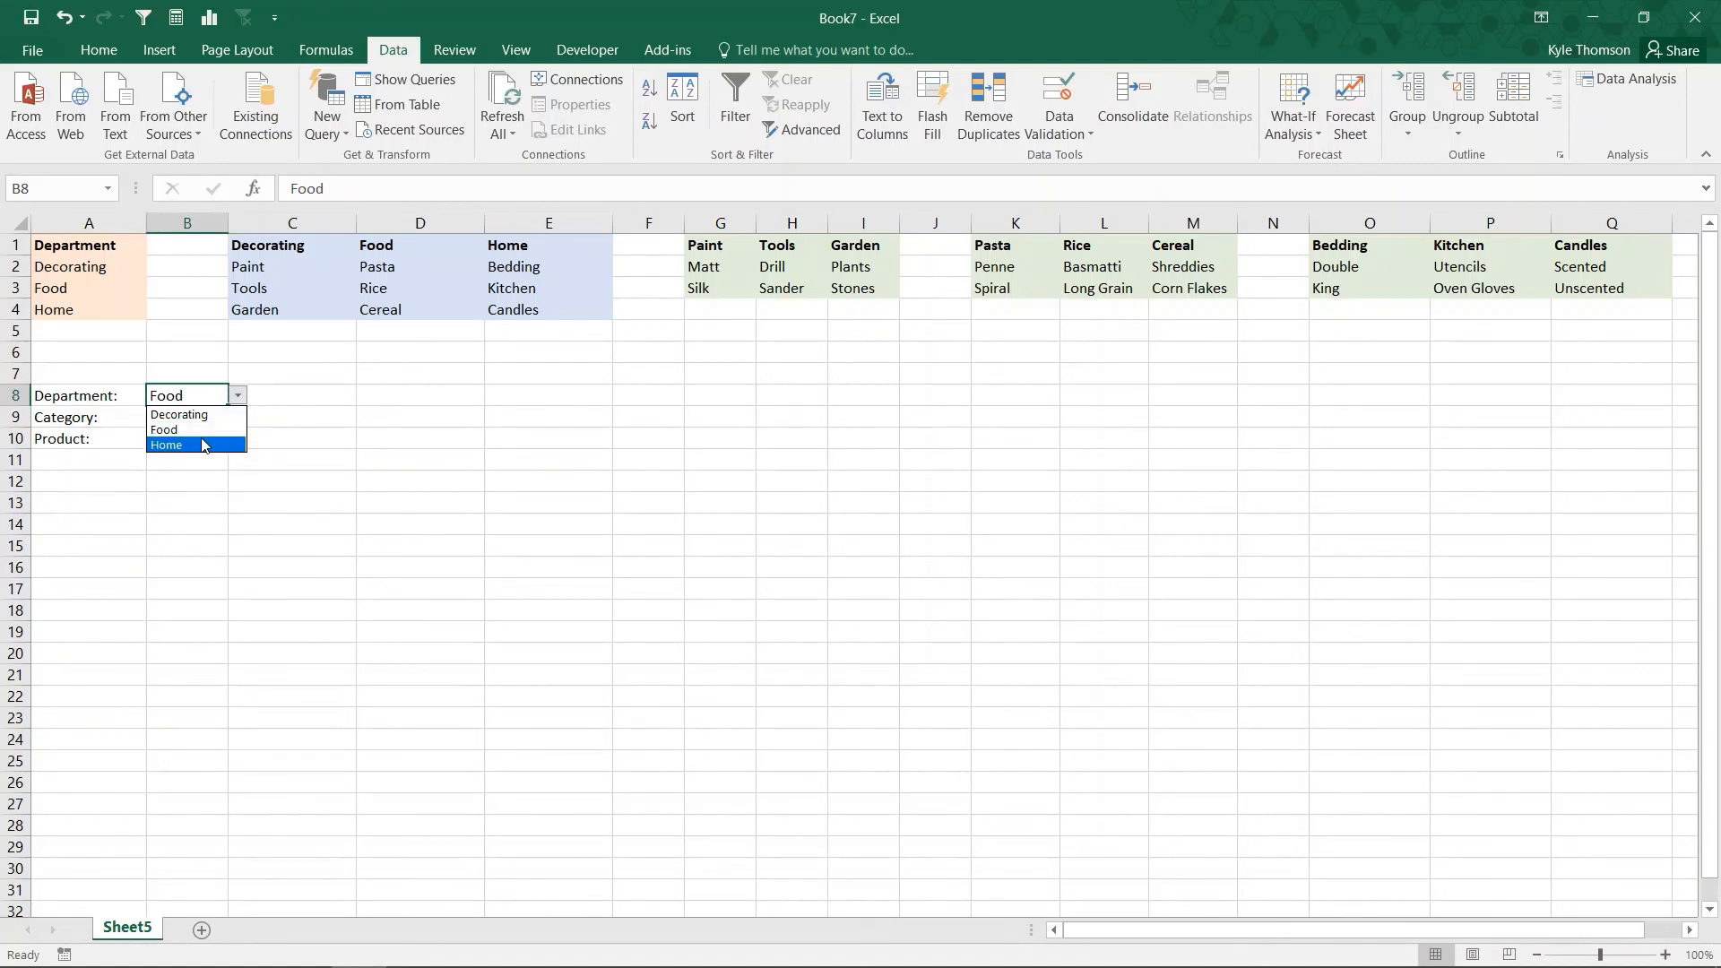
pyautogui.click(205, 445)
pyautogui.click(215, 417)
pyautogui.click(239, 418)
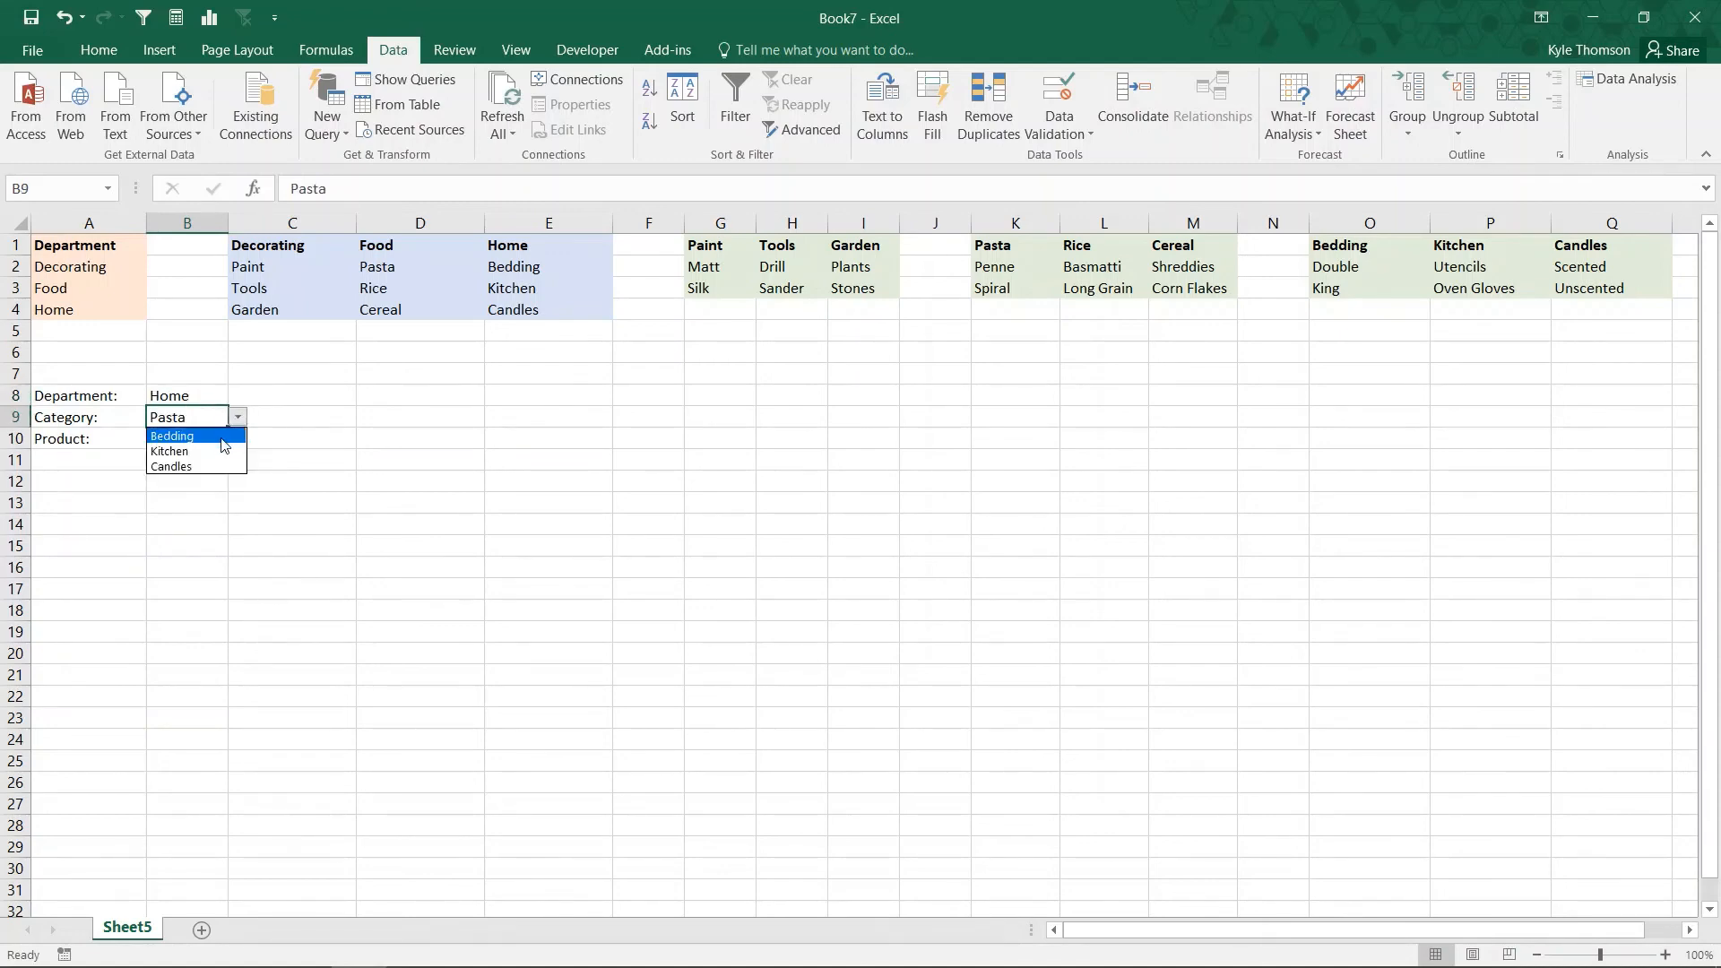
pyautogui.click(200, 437)
pyautogui.click(200, 439)
pyautogui.click(236, 438)
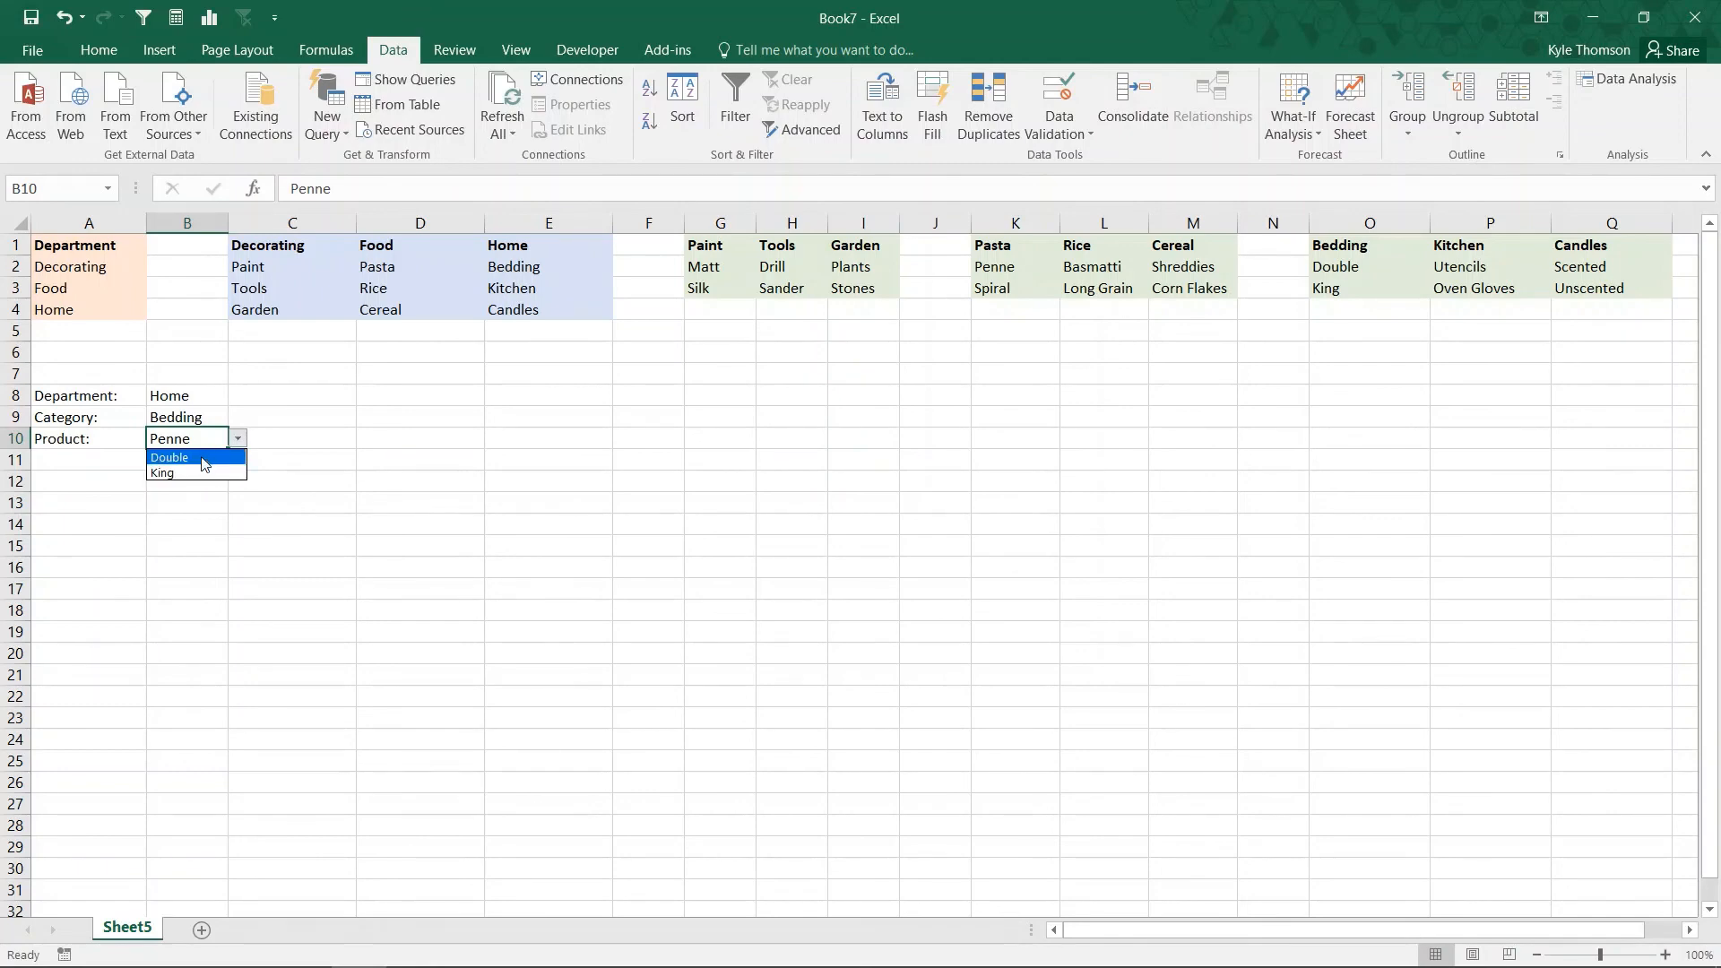
pyautogui.click(203, 458)
pyautogui.click(342, 407)
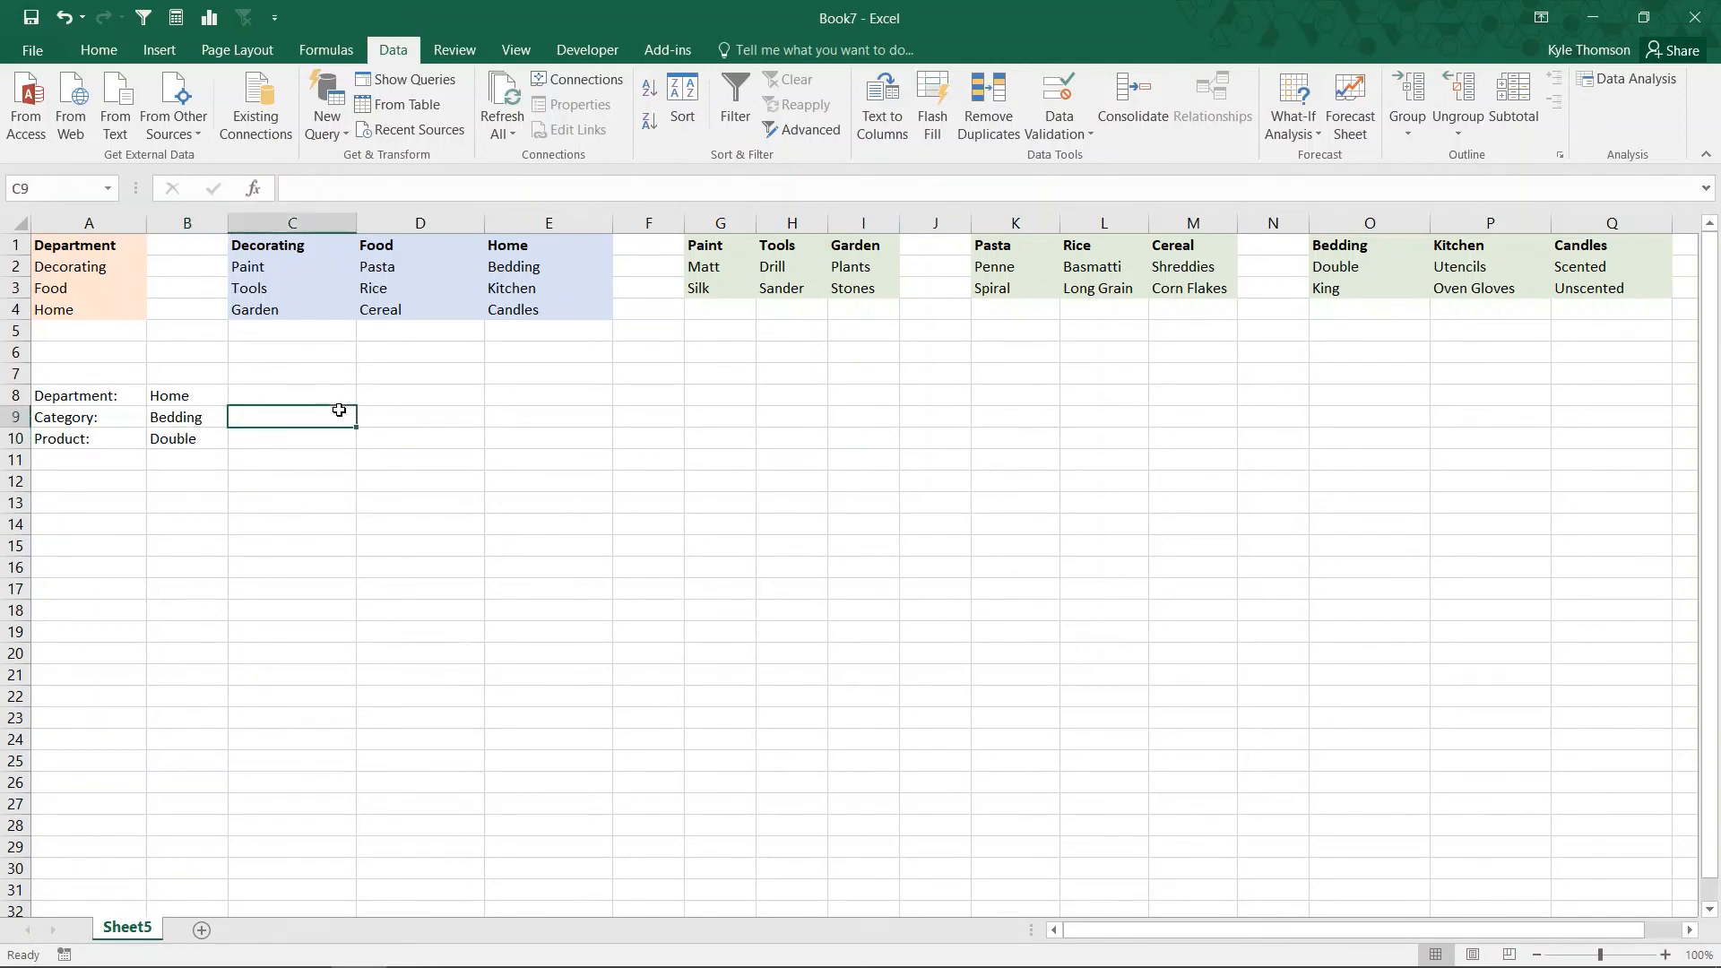
pyautogui.click(308, 382)
pyautogui.click(307, 396)
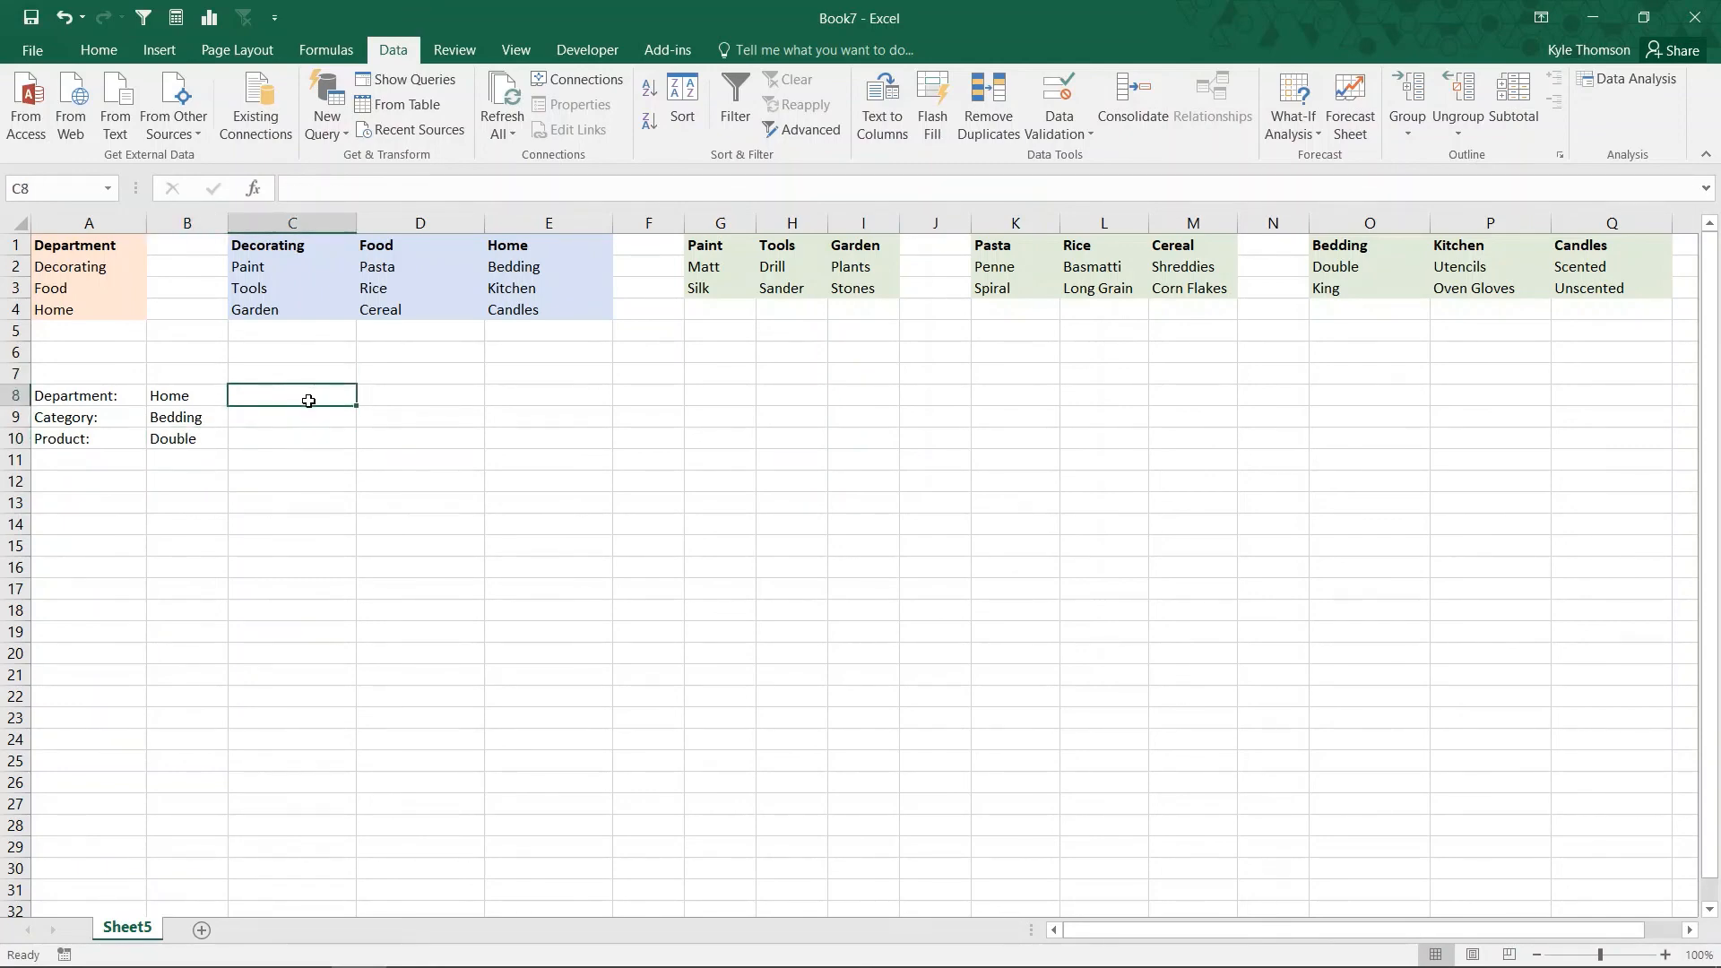